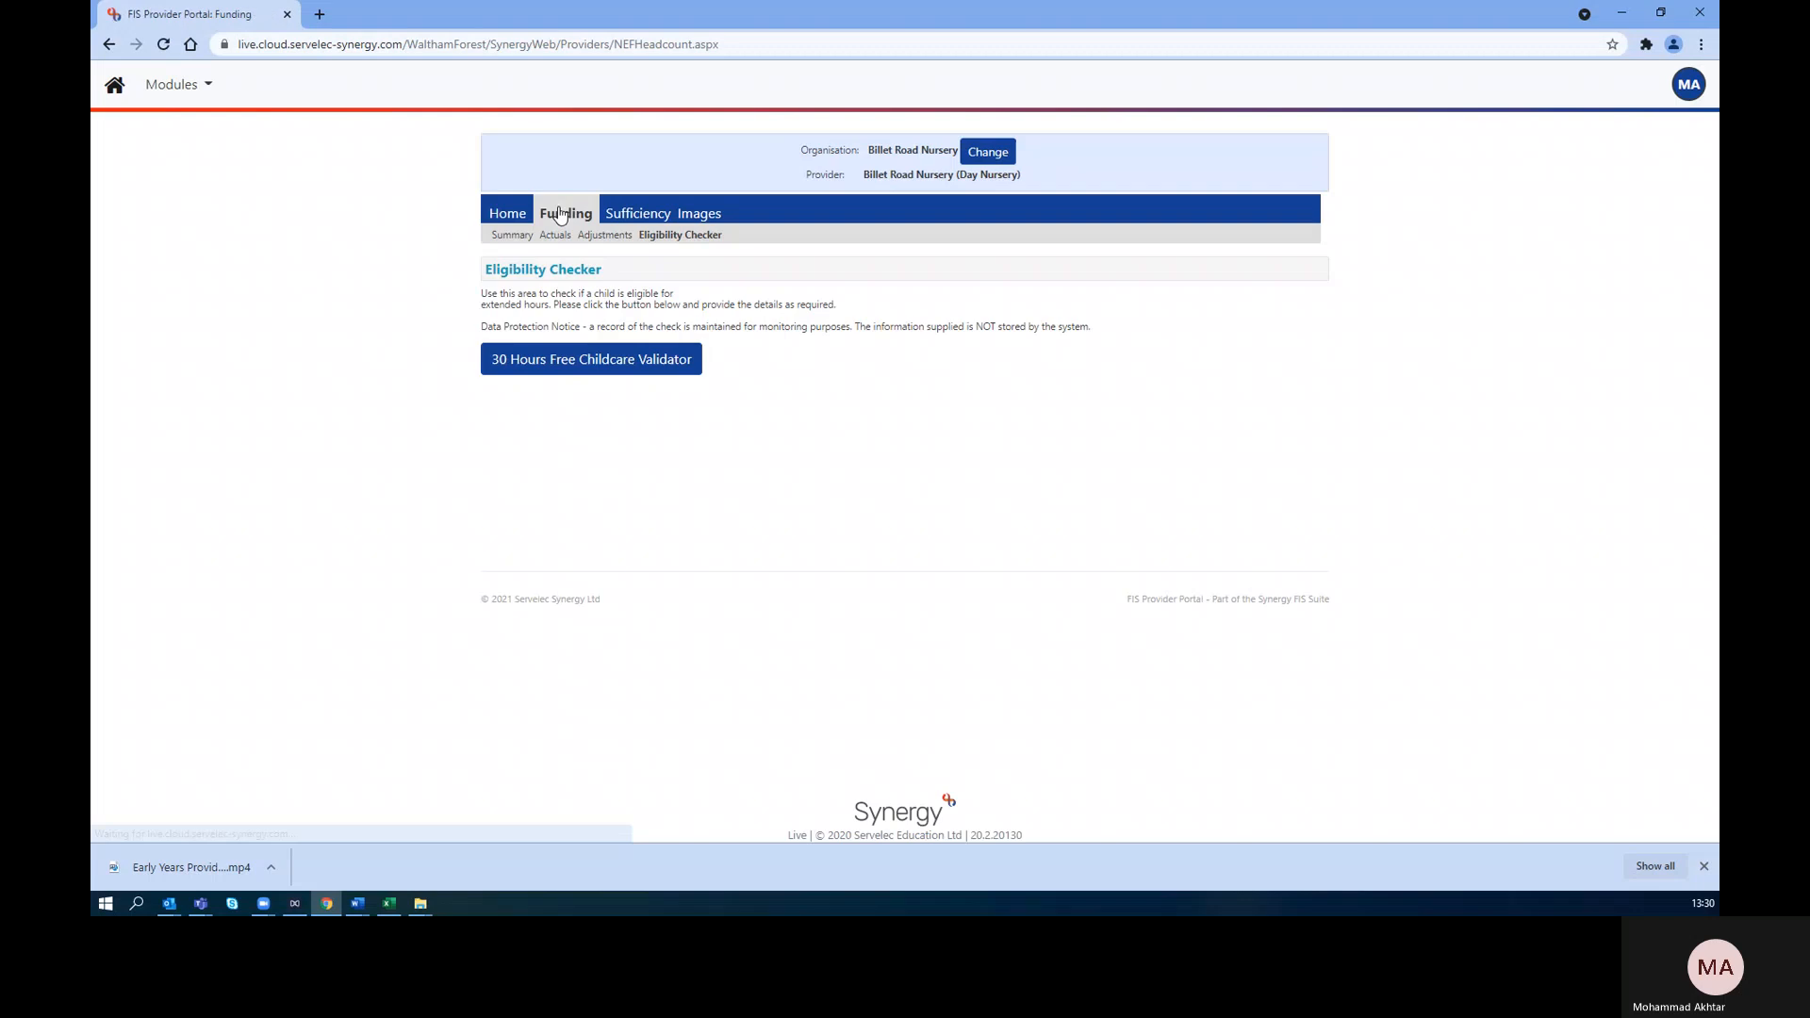
Start a new child record in the 2020-21 Summer actuals for the 3 And 4 Year Old Base Rate
left_click(556, 235)
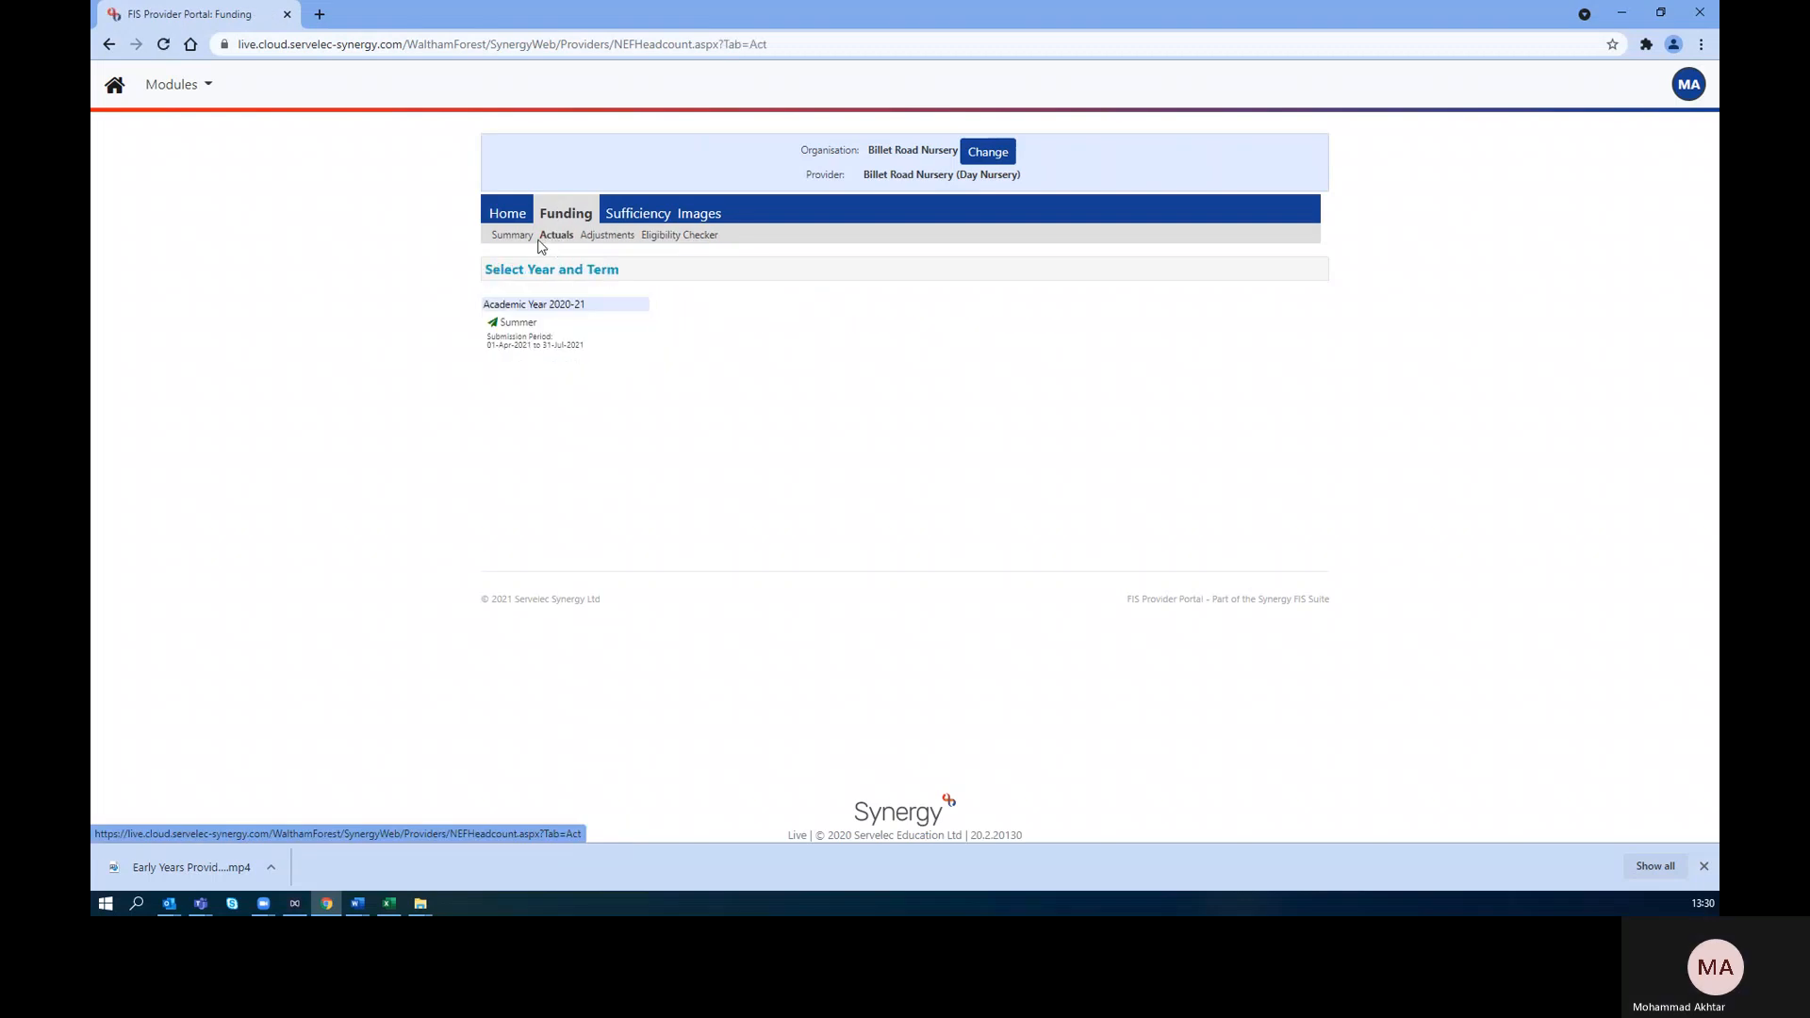
left_click(531, 340)
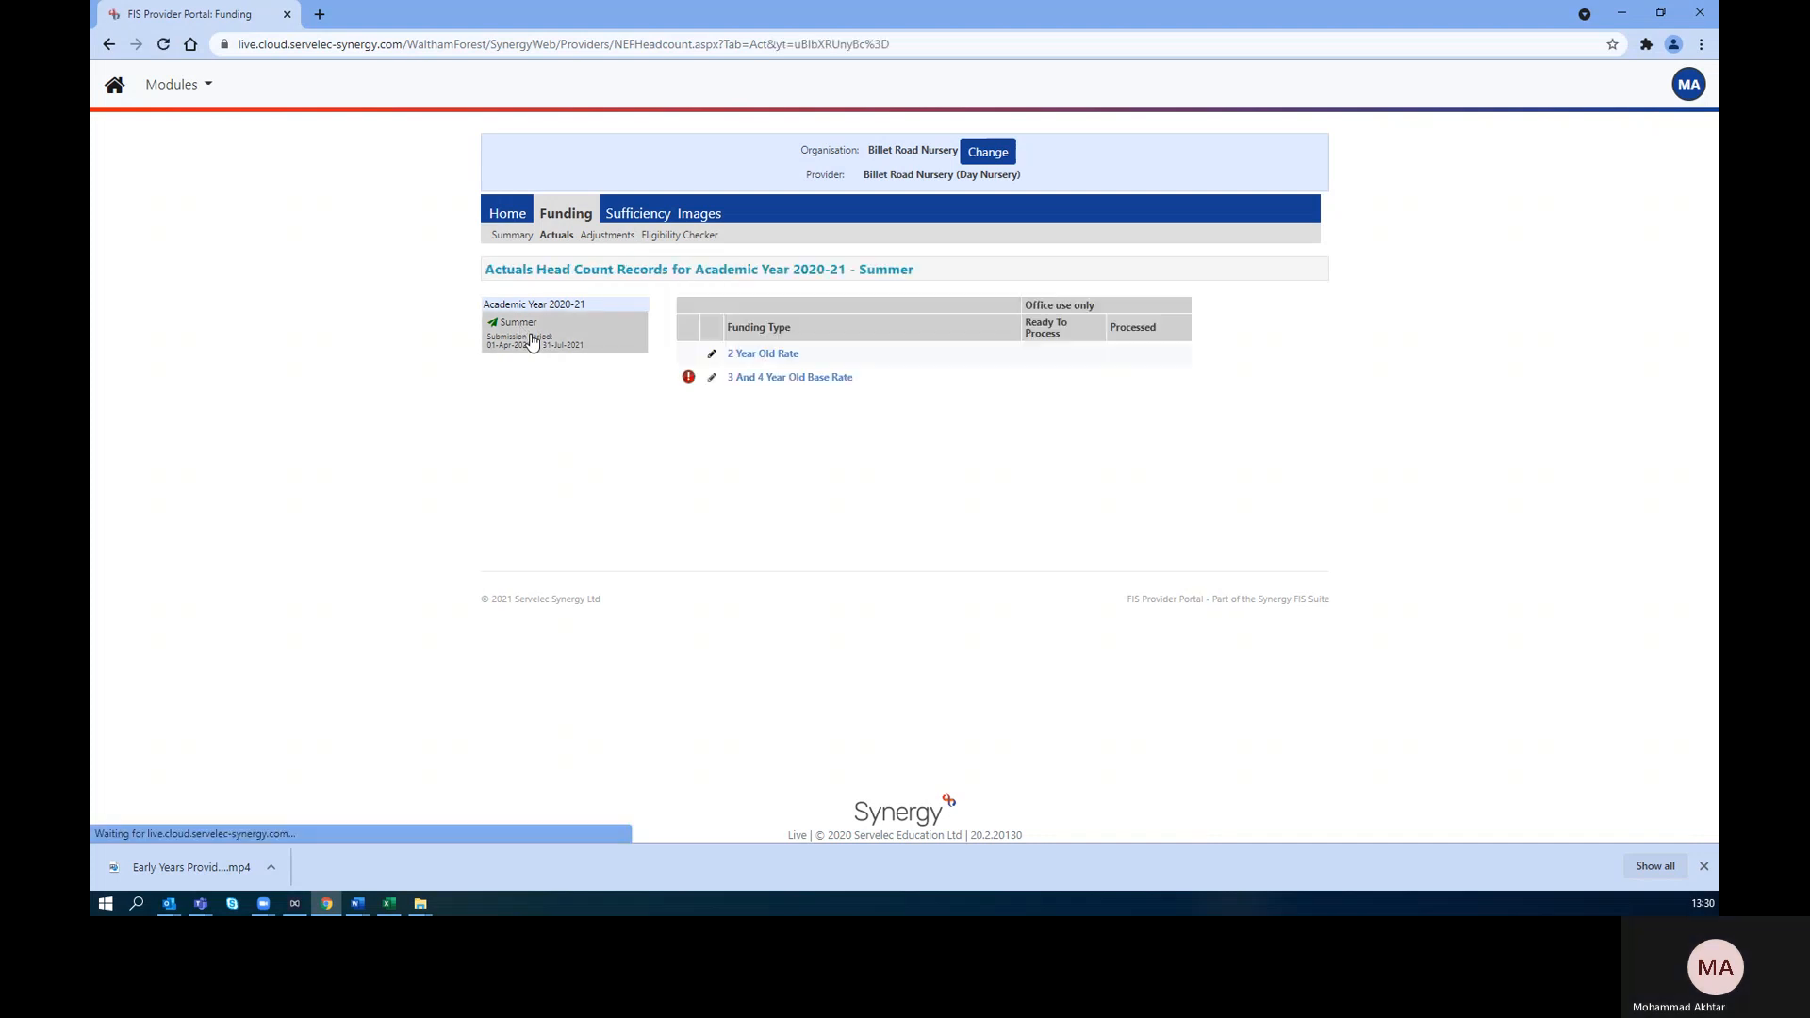
left_click(792, 378)
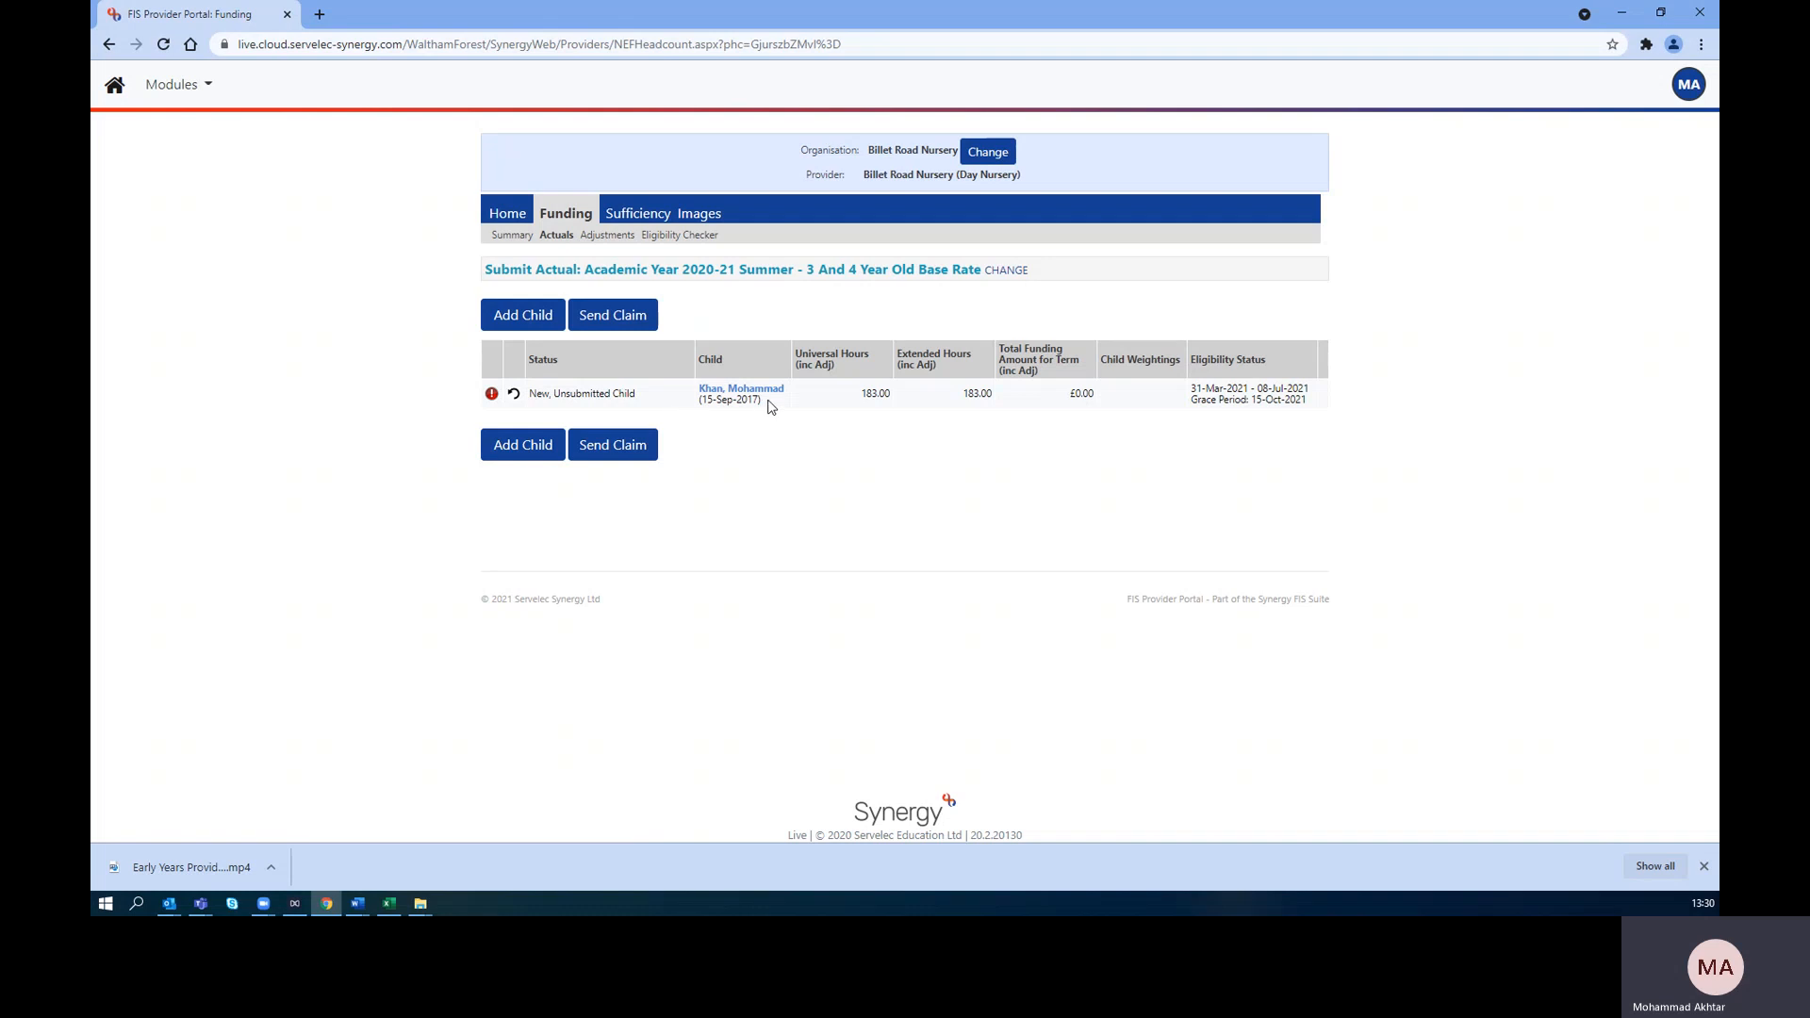
left_click(534, 454)
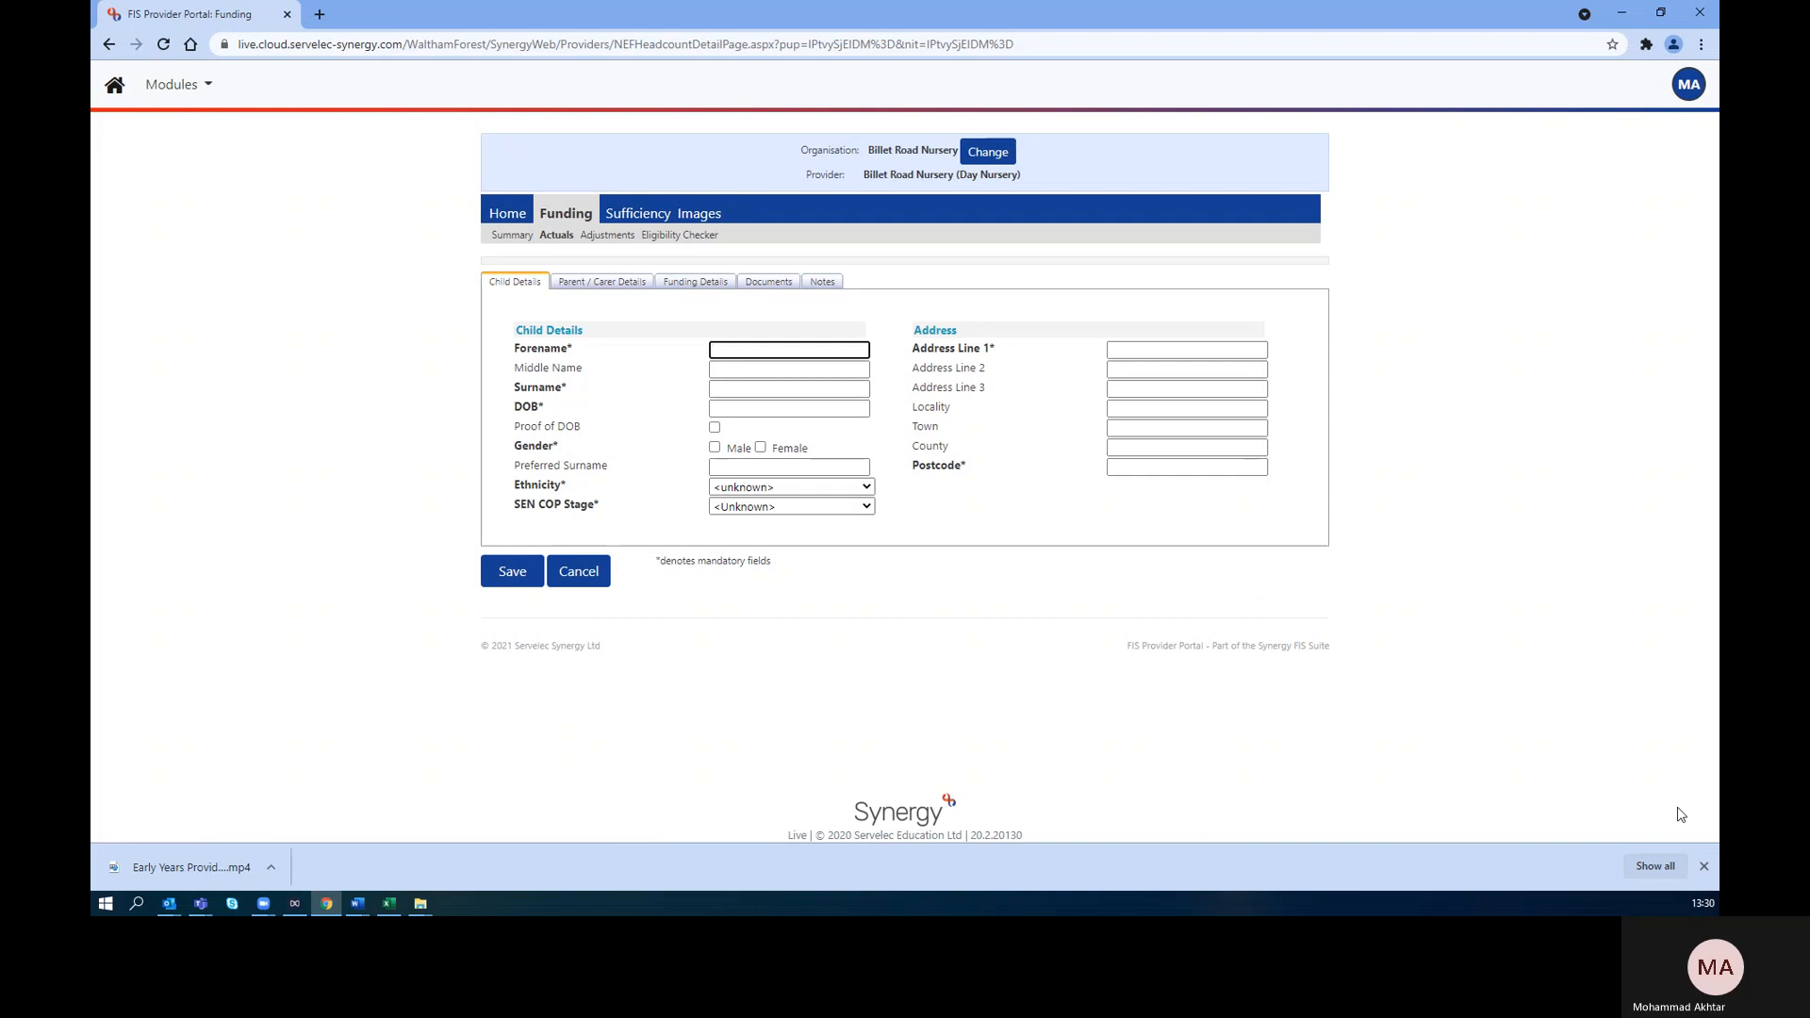
left_click(1704, 866)
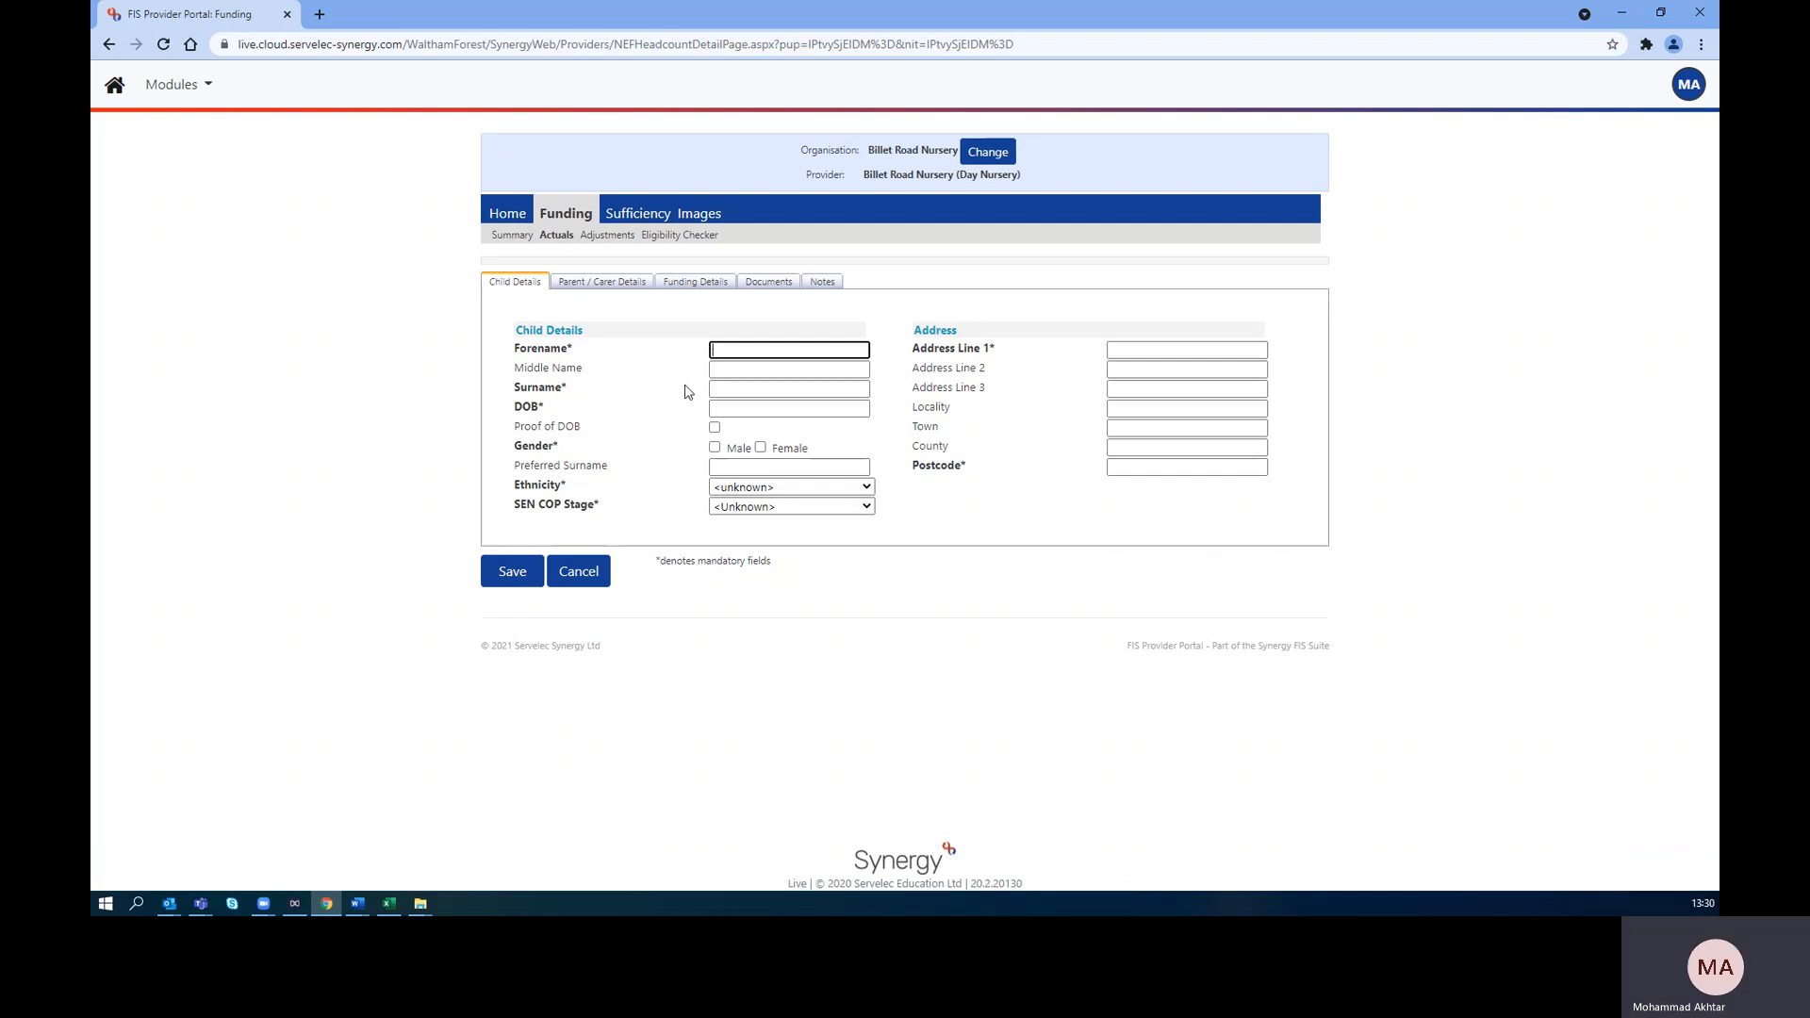
Enter the child's forename and surname in the child details, leaving the middle name blank
key("Tab")
key("Tab")
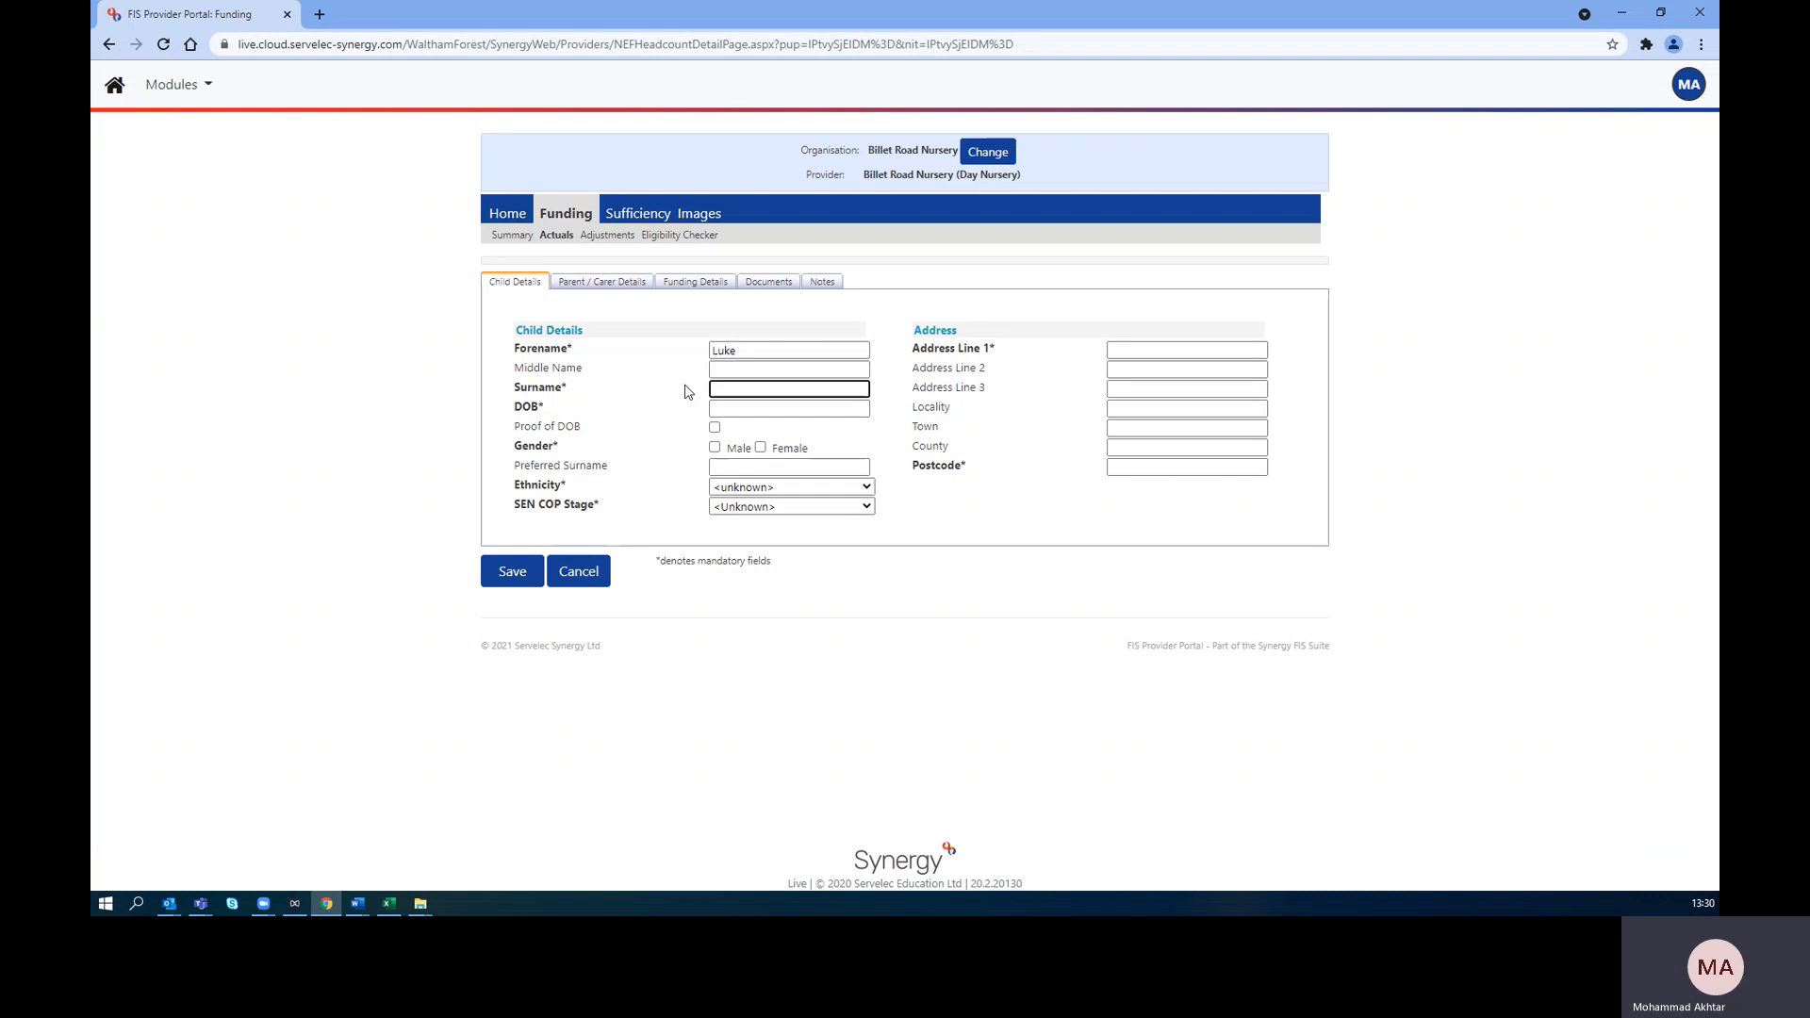
type("Skywalker")
Set the child's date of birth using the date picker
left_click(767, 410)
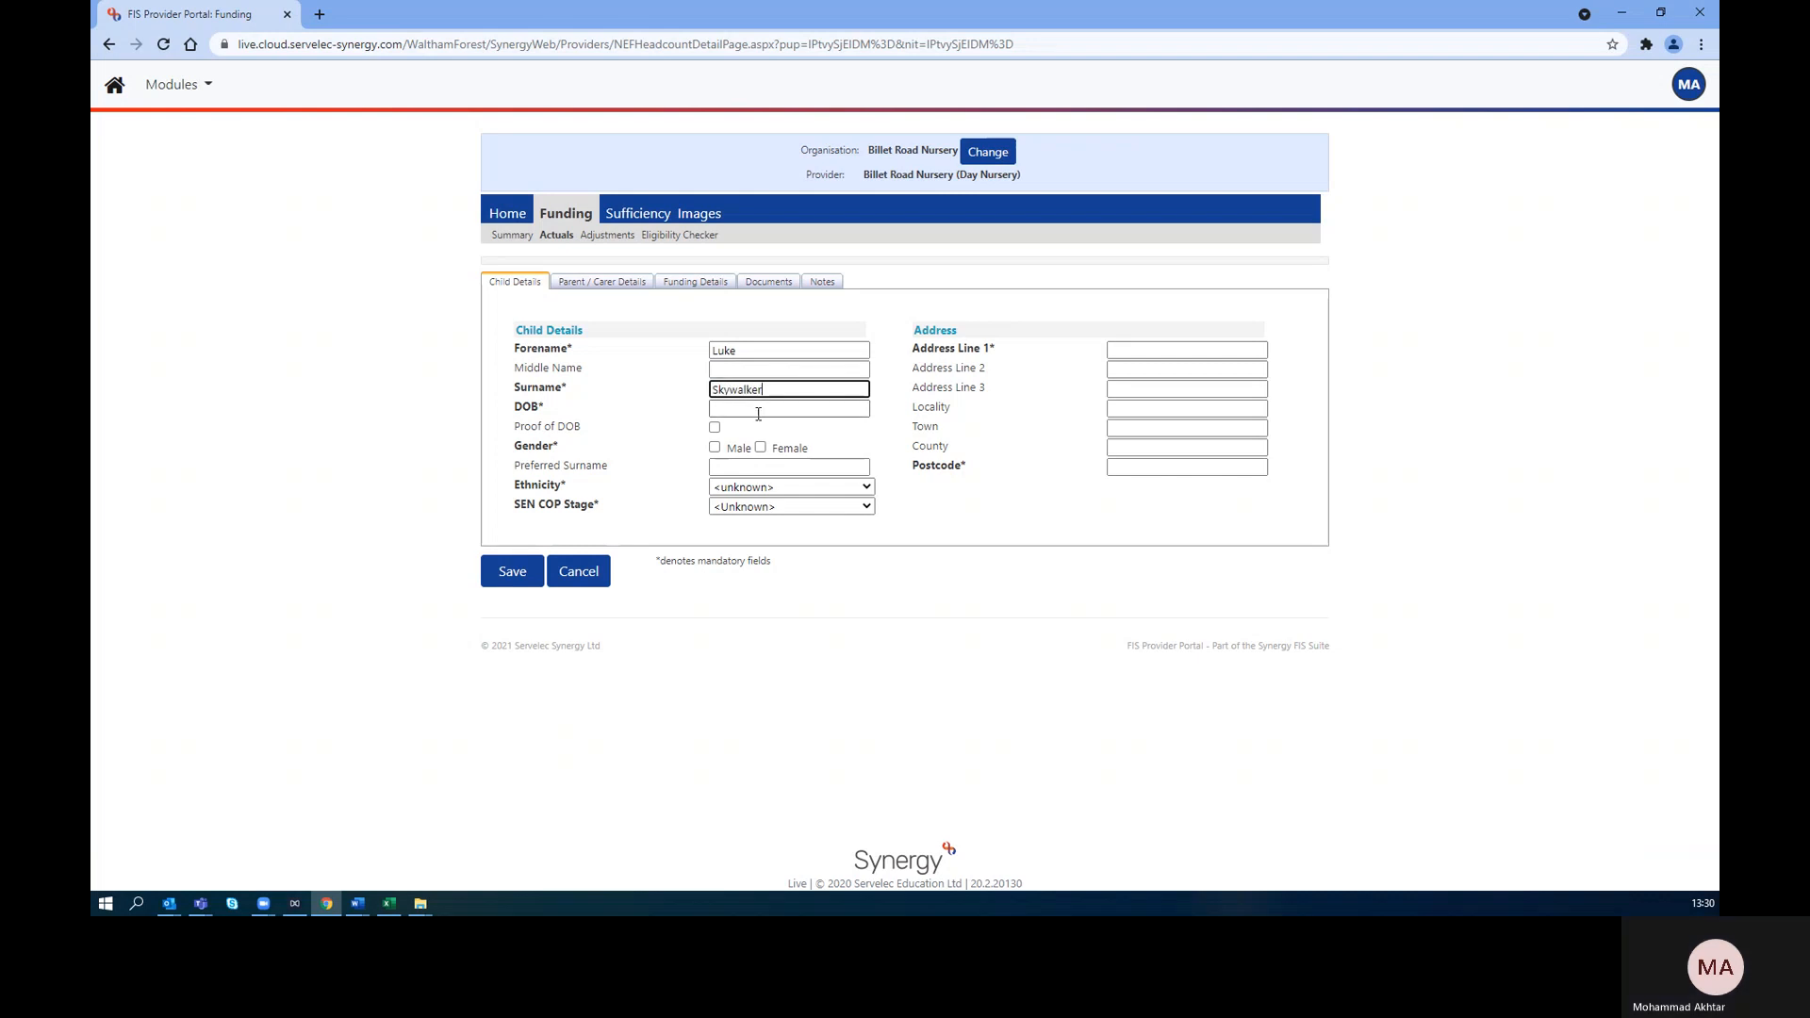
left_click(777, 431)
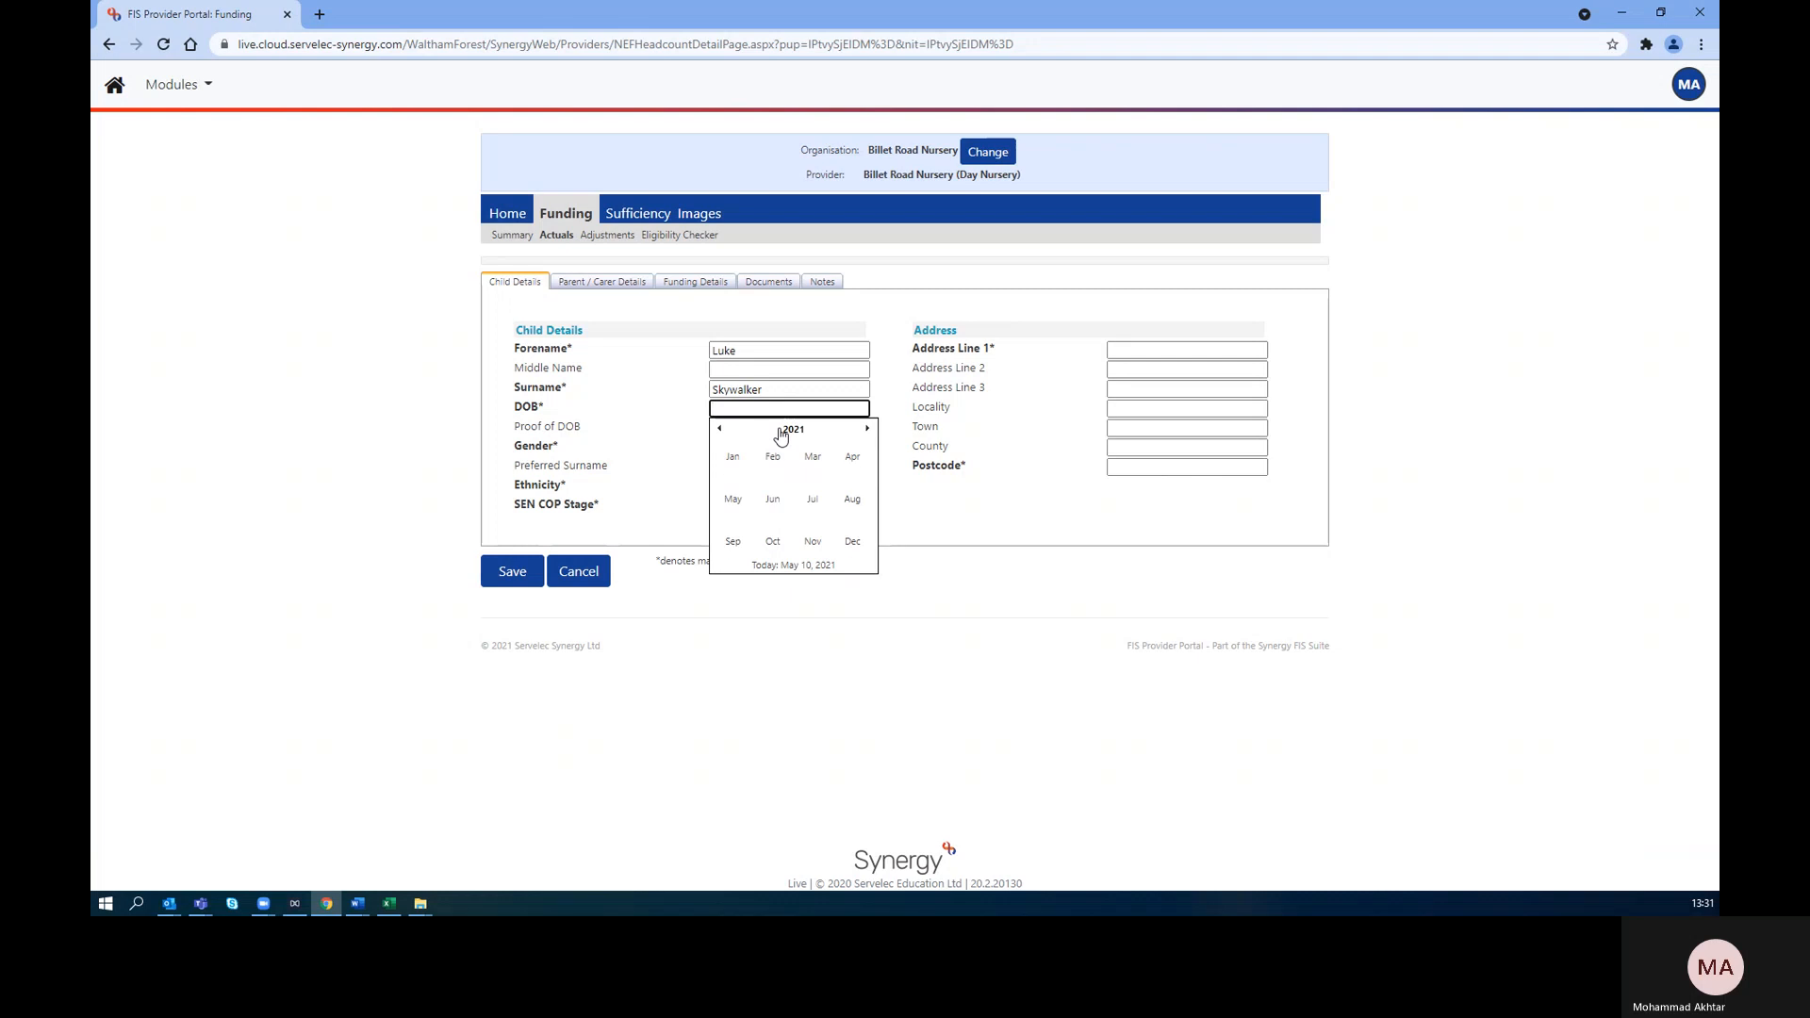
left_click(720, 429)
left_click(720, 431)
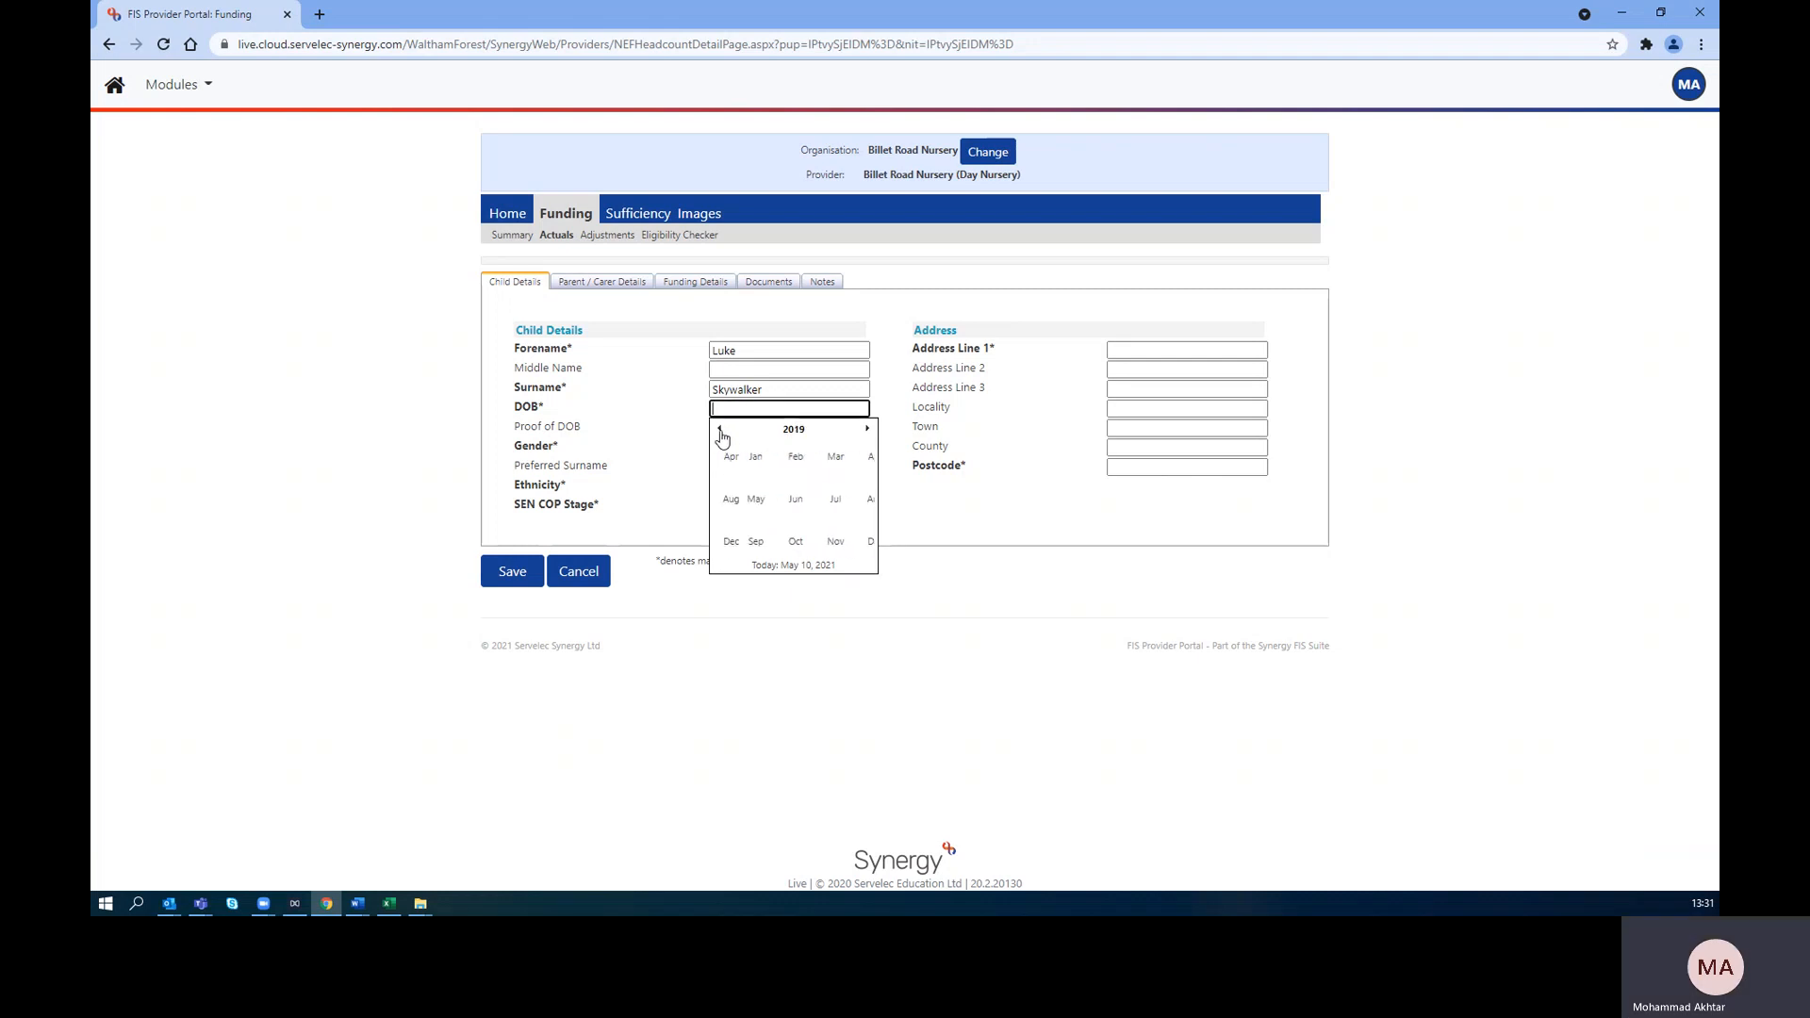
left_click(720, 430)
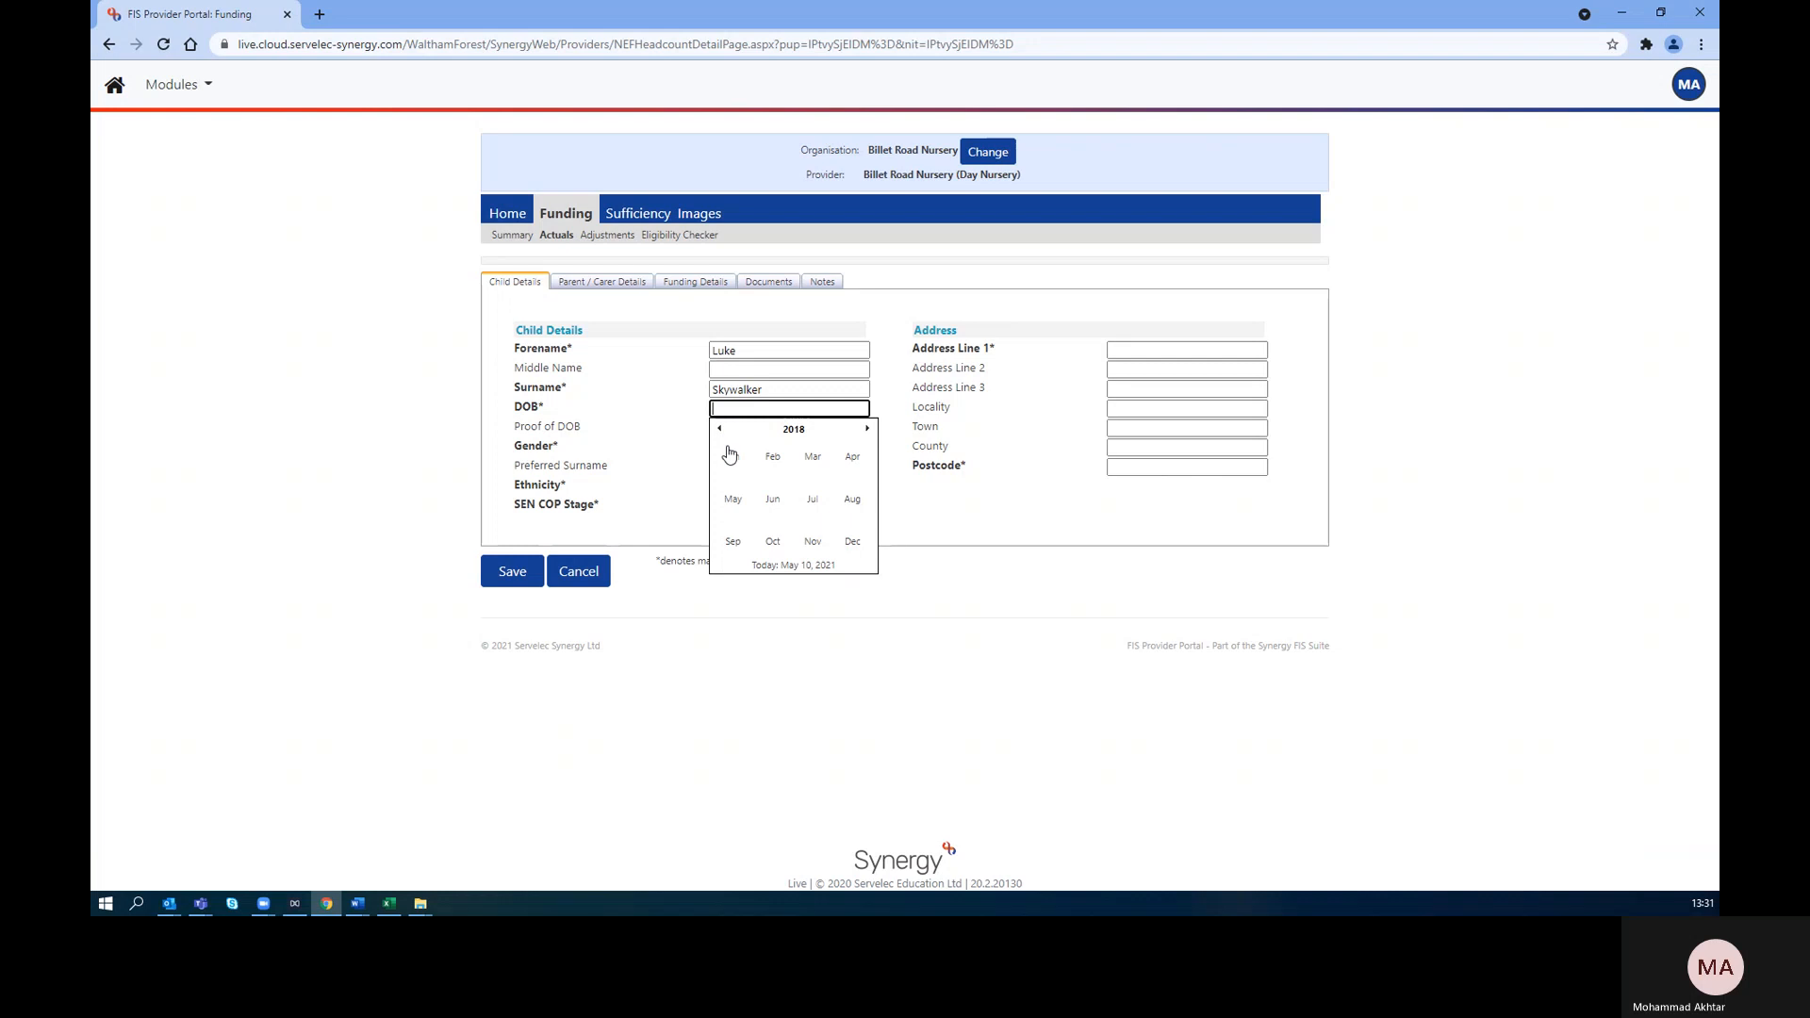
left_click(732, 459)
left_click(740, 466)
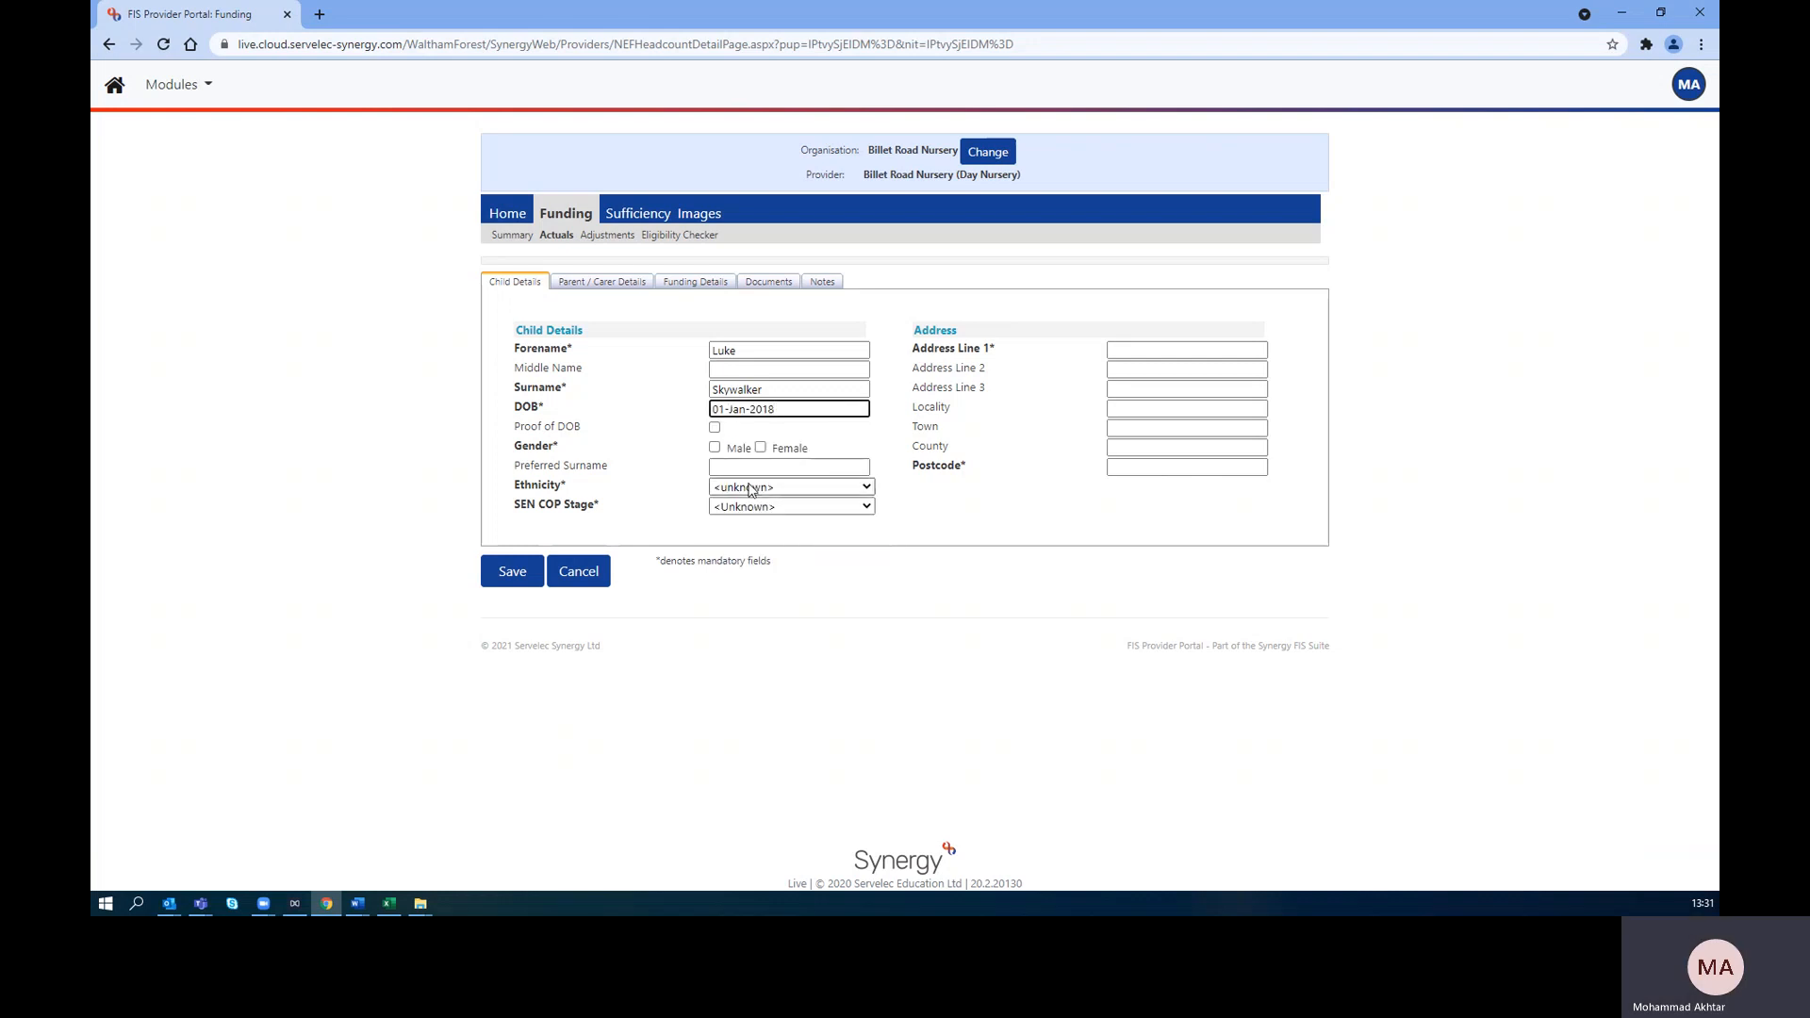
Mark proof of DOB and Male, with ethnicity Any Other Ethnic Group and SEN COP stage No Special Educational Need
left_click(715, 428)
left_click(765, 487)
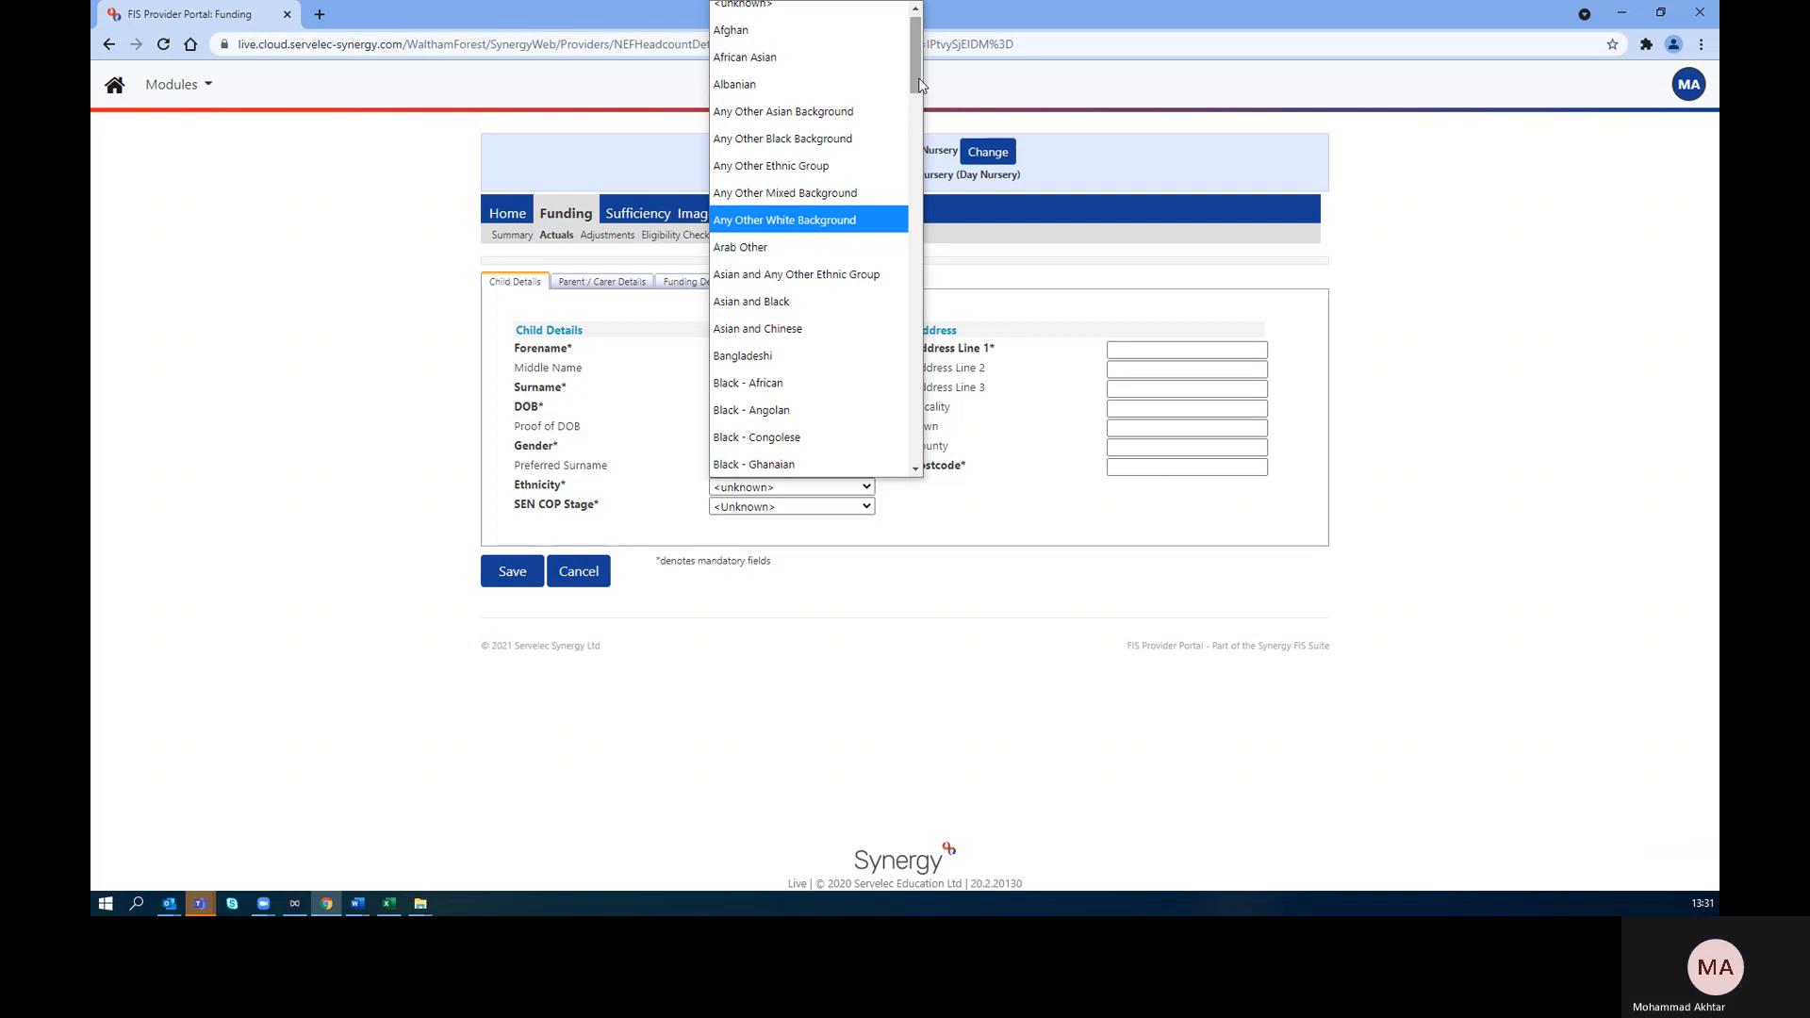
left_click(834, 167)
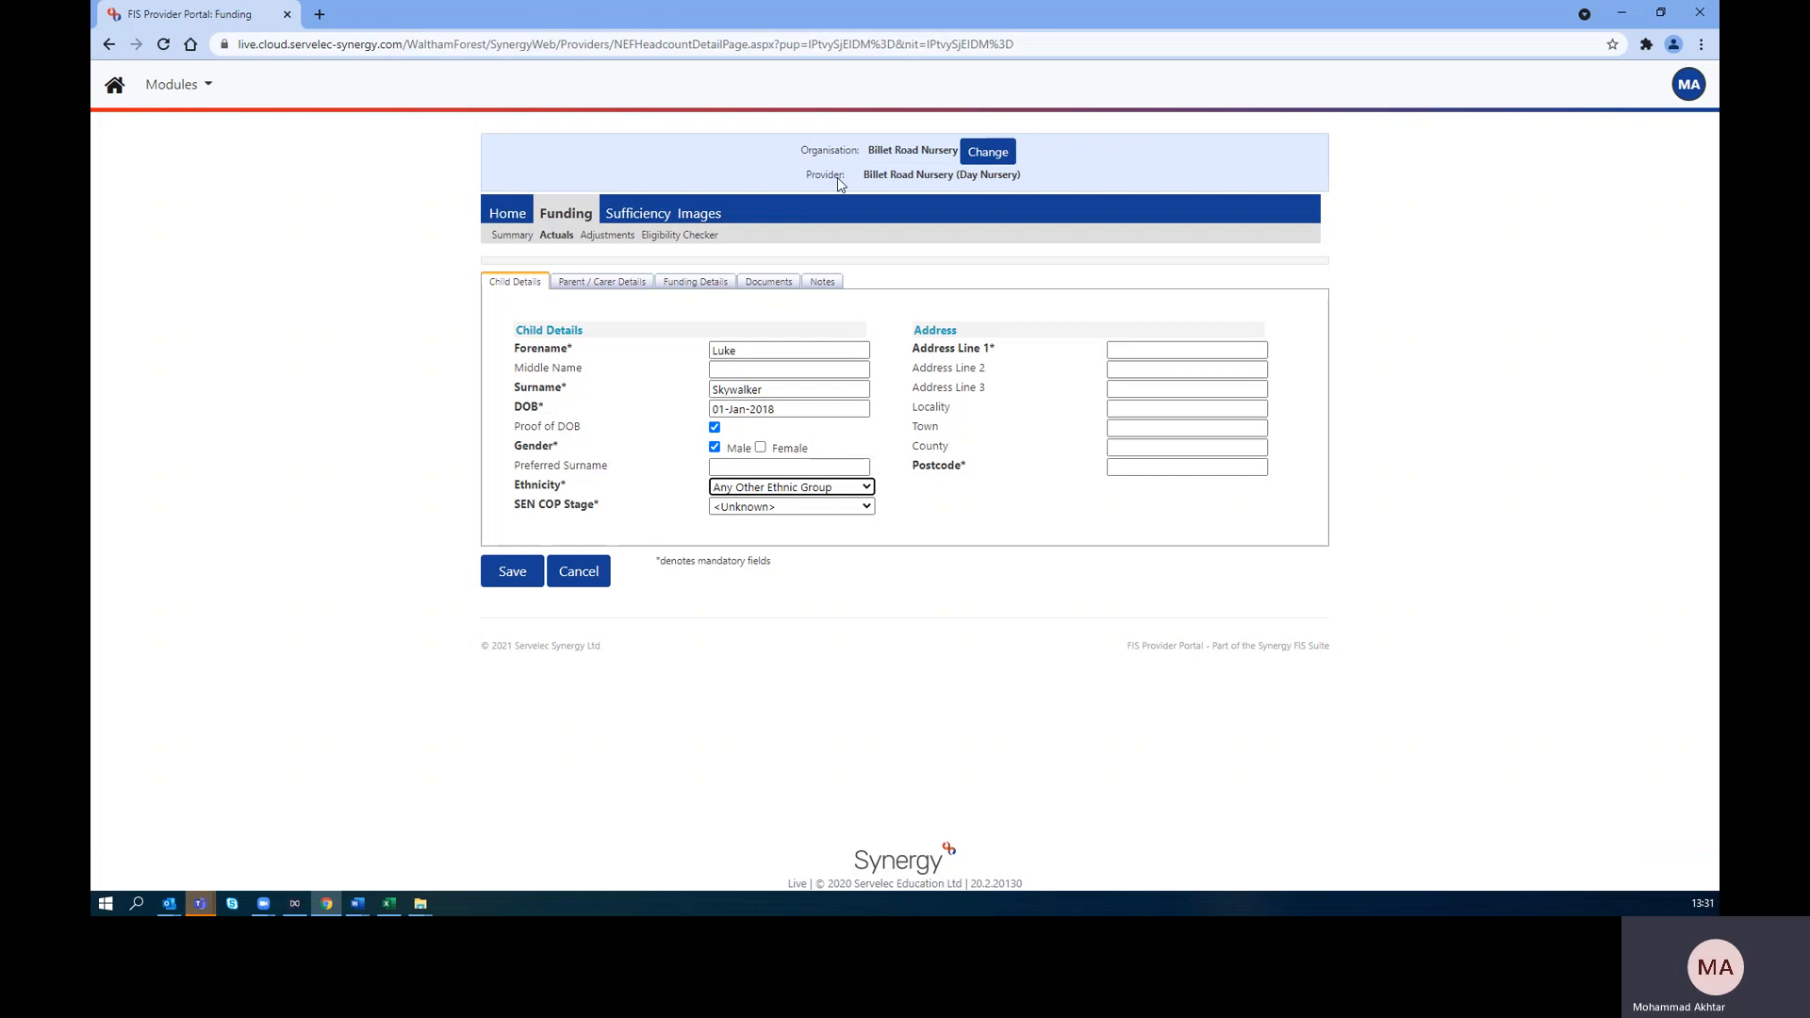
left_click(864, 507)
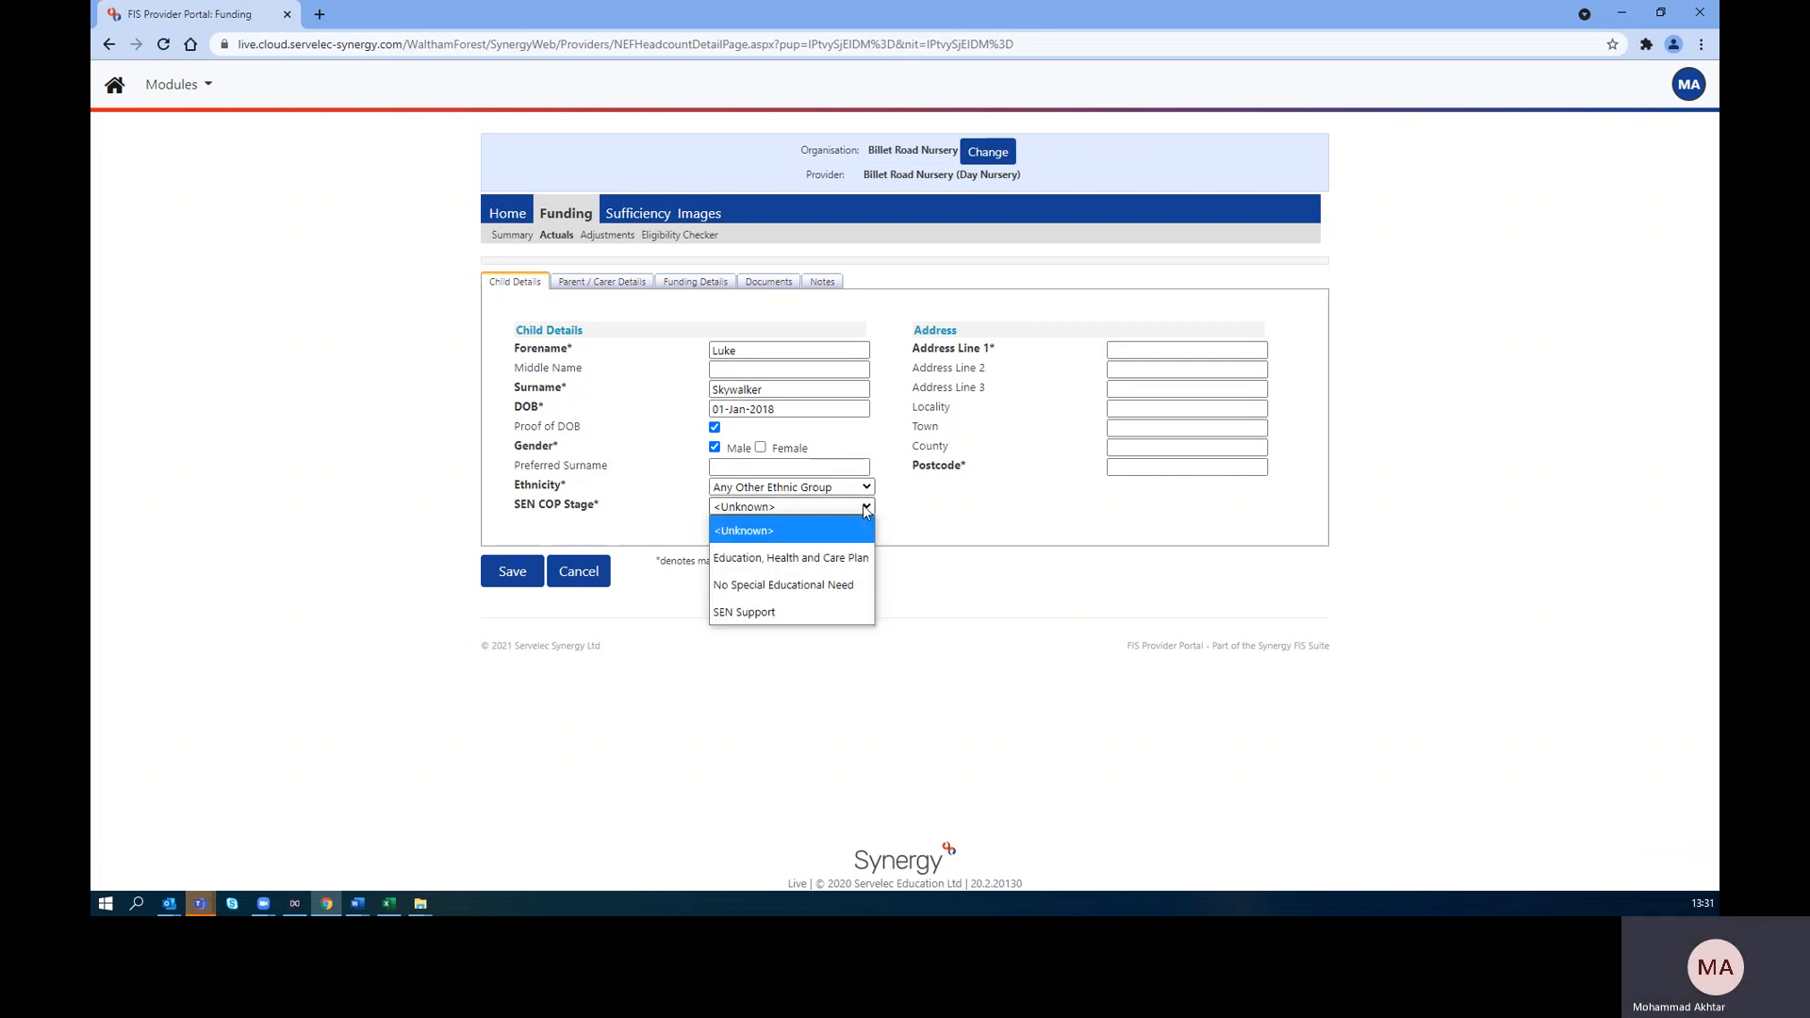
left_click(837, 585)
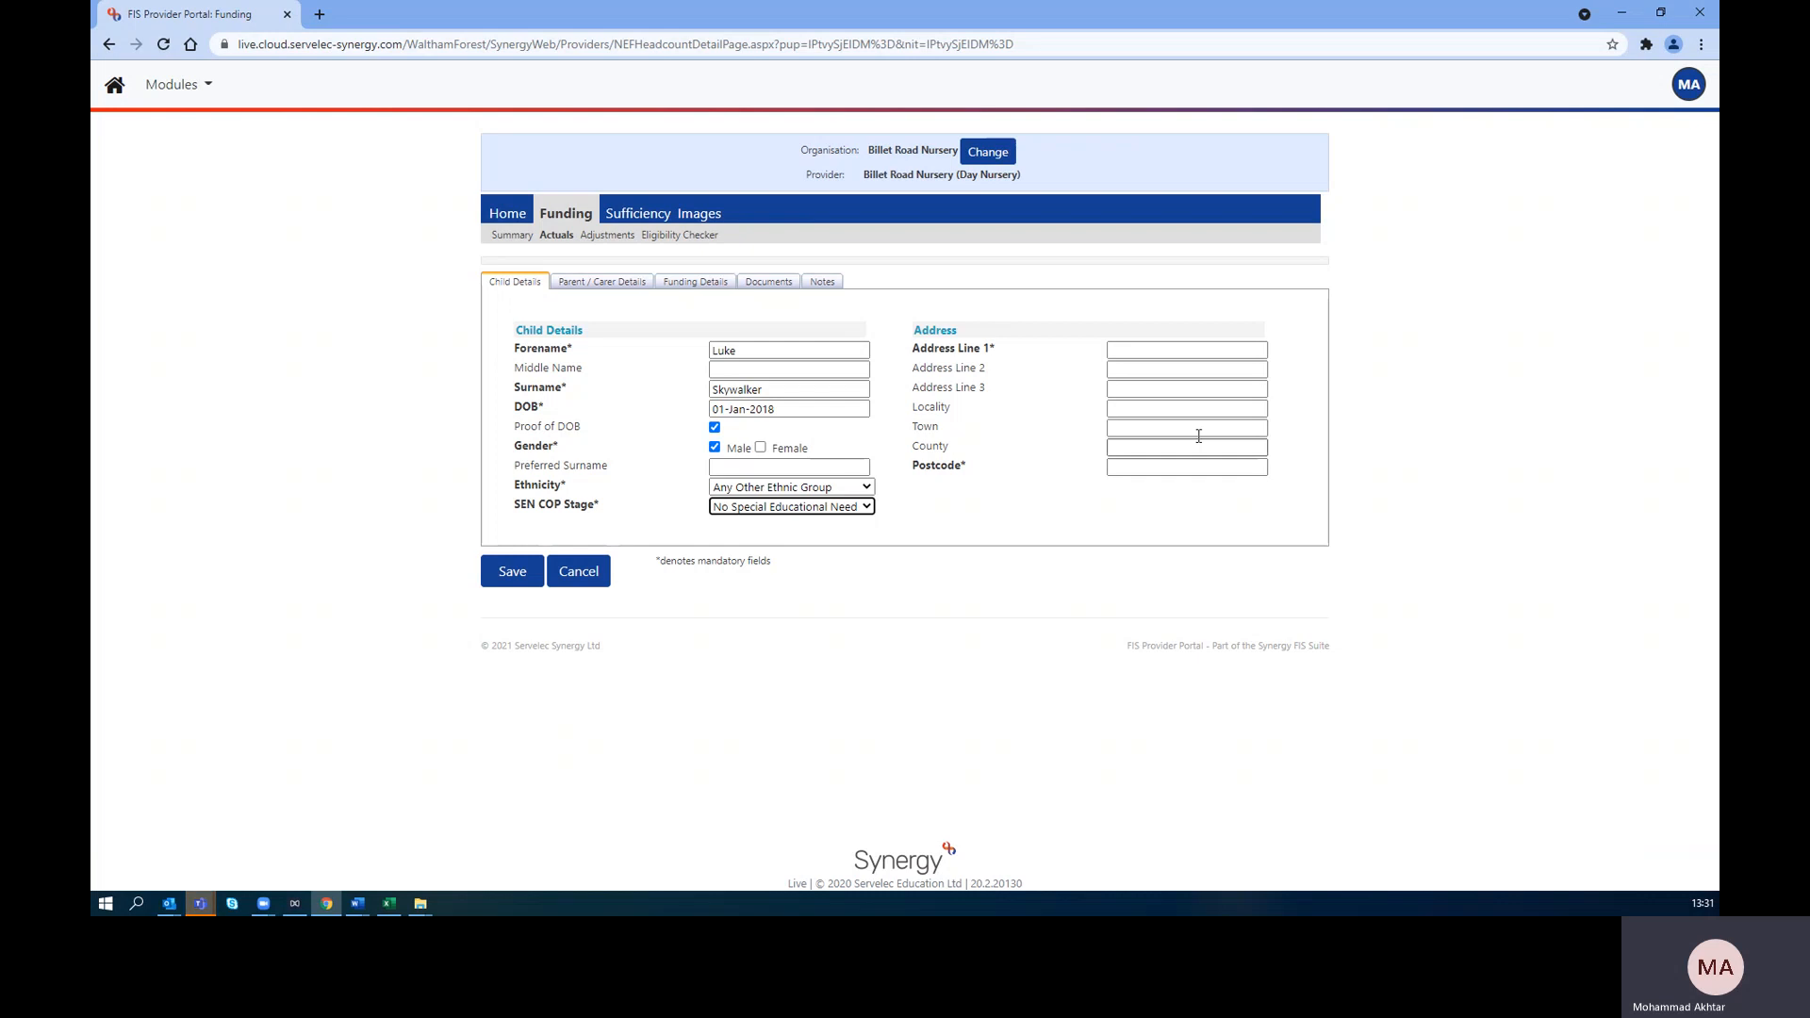
Fill in the child's address line 1, town and postcode from the saved address suggestions
left_click(1127, 351)
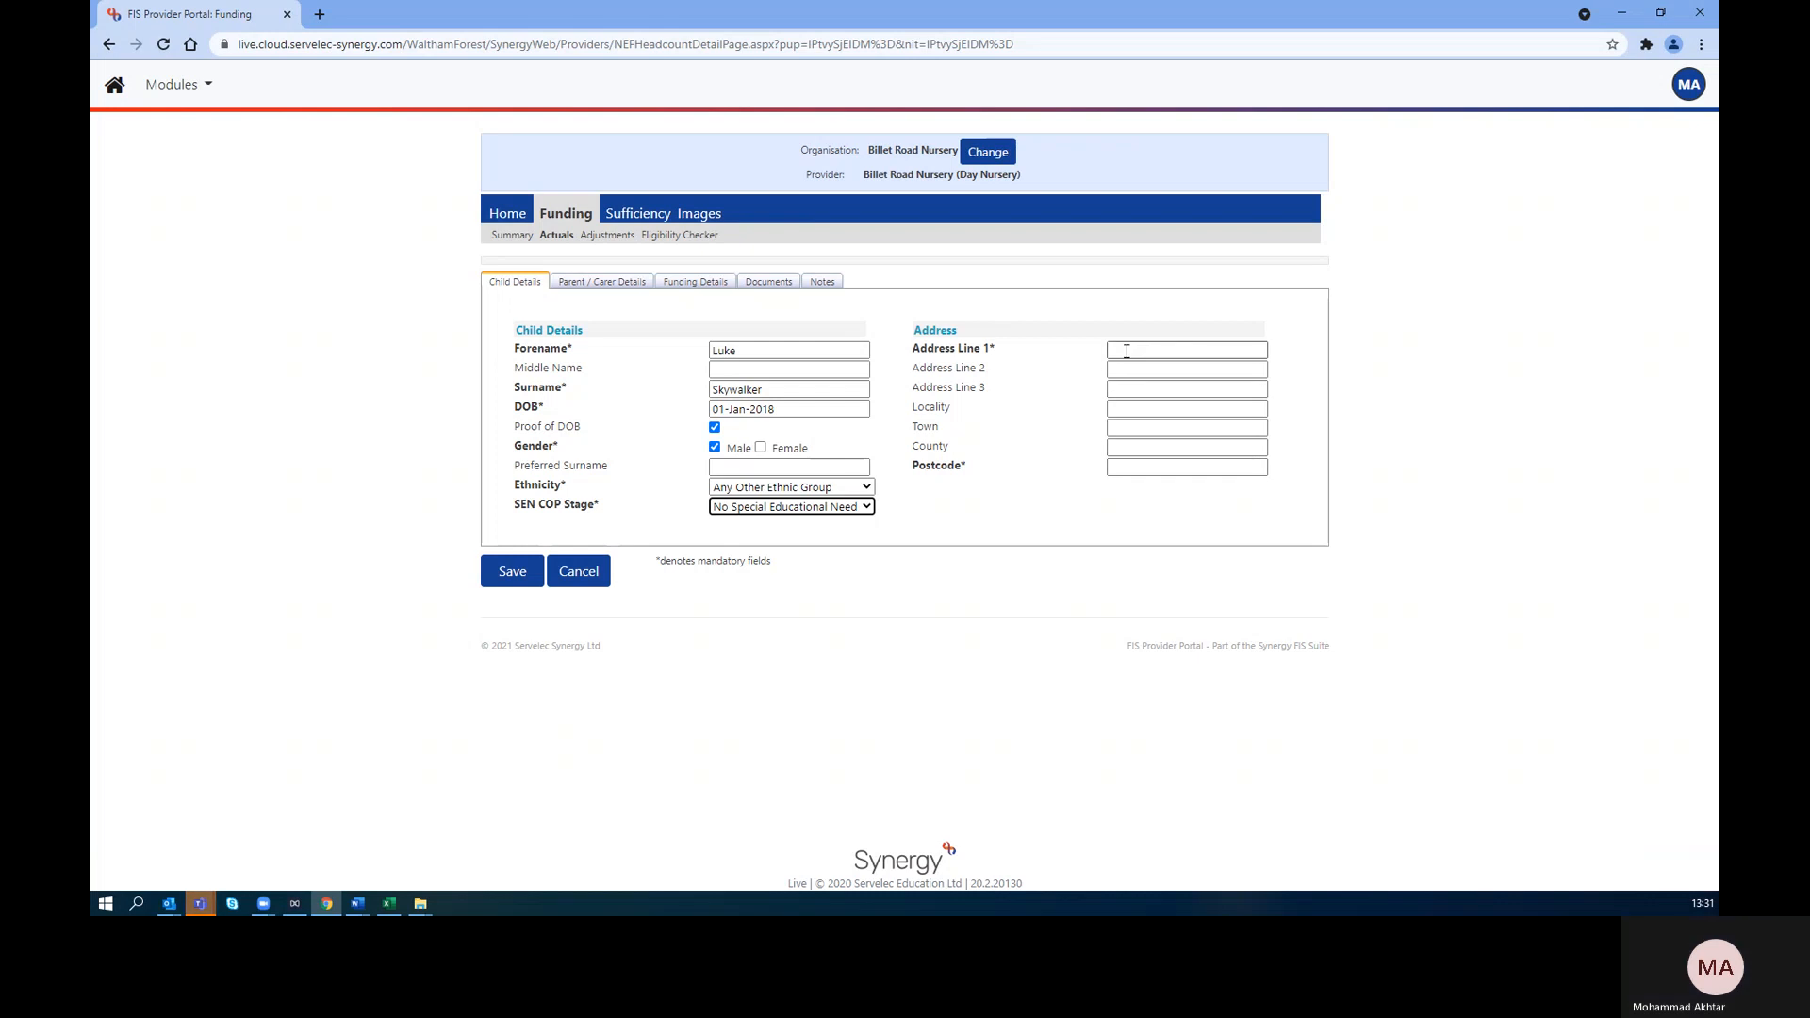
left_click(1126, 350)
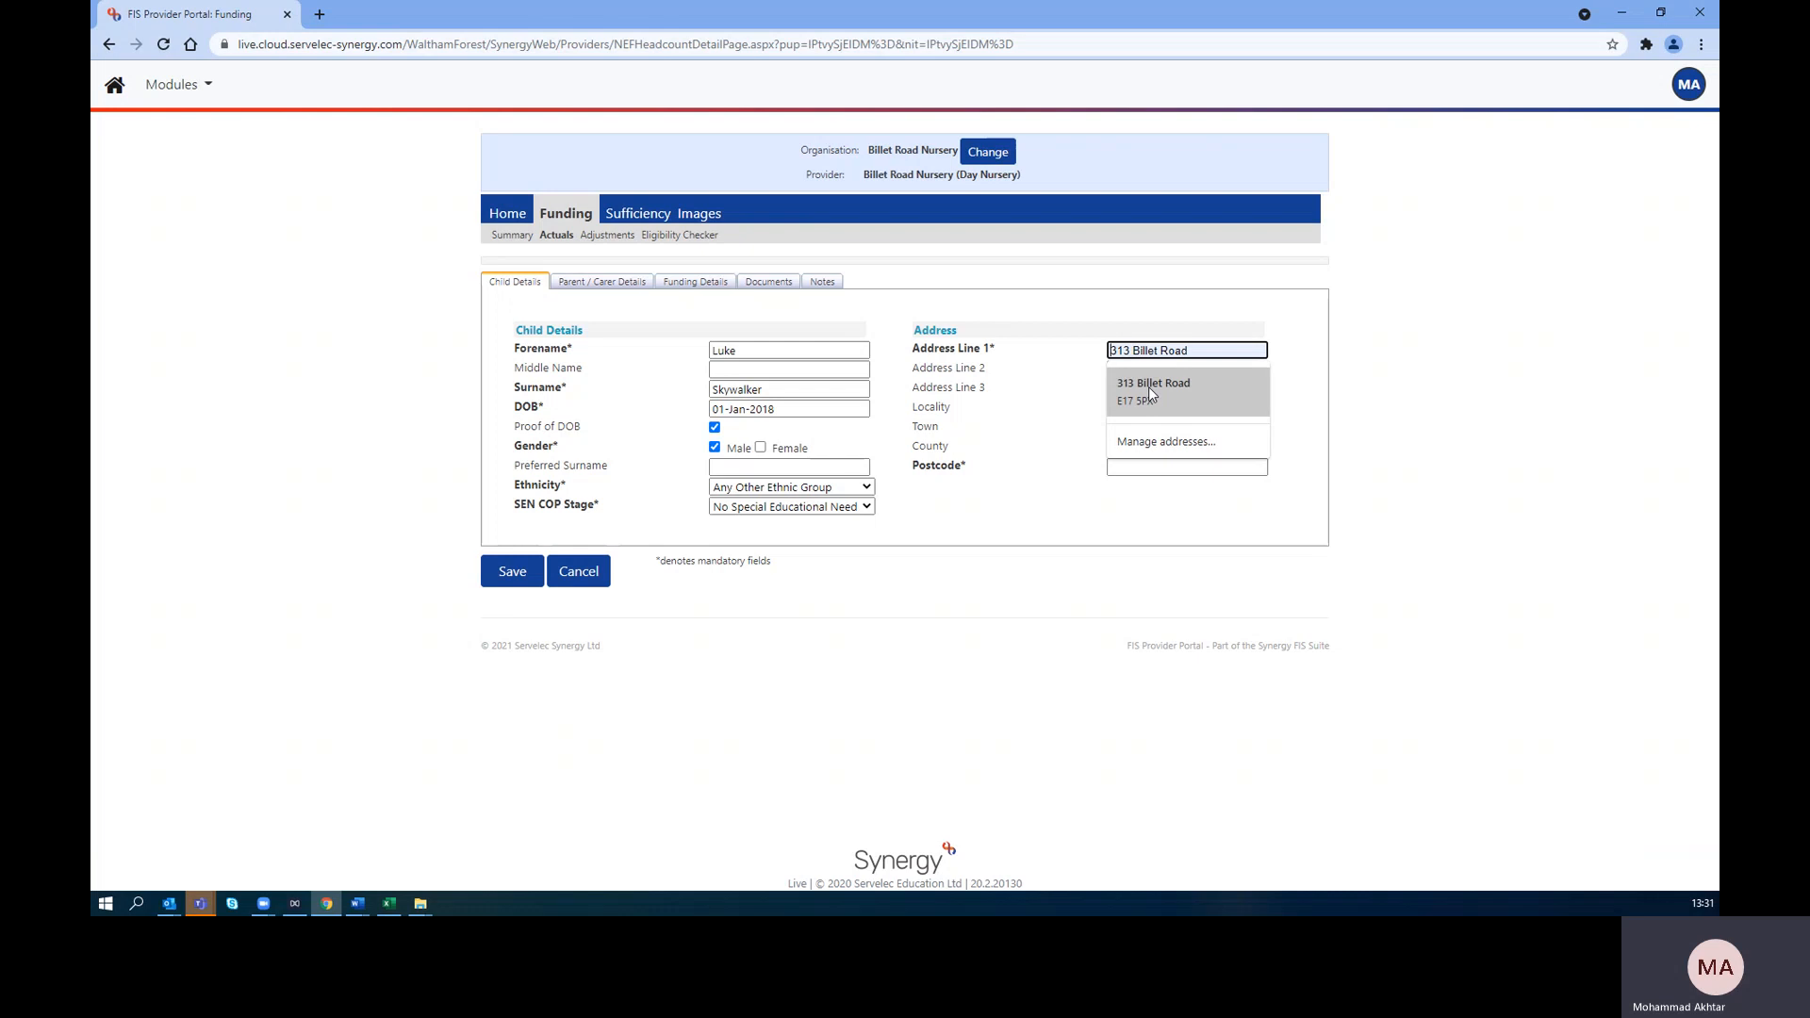
left_click(1148, 387)
left_click(1145, 429)
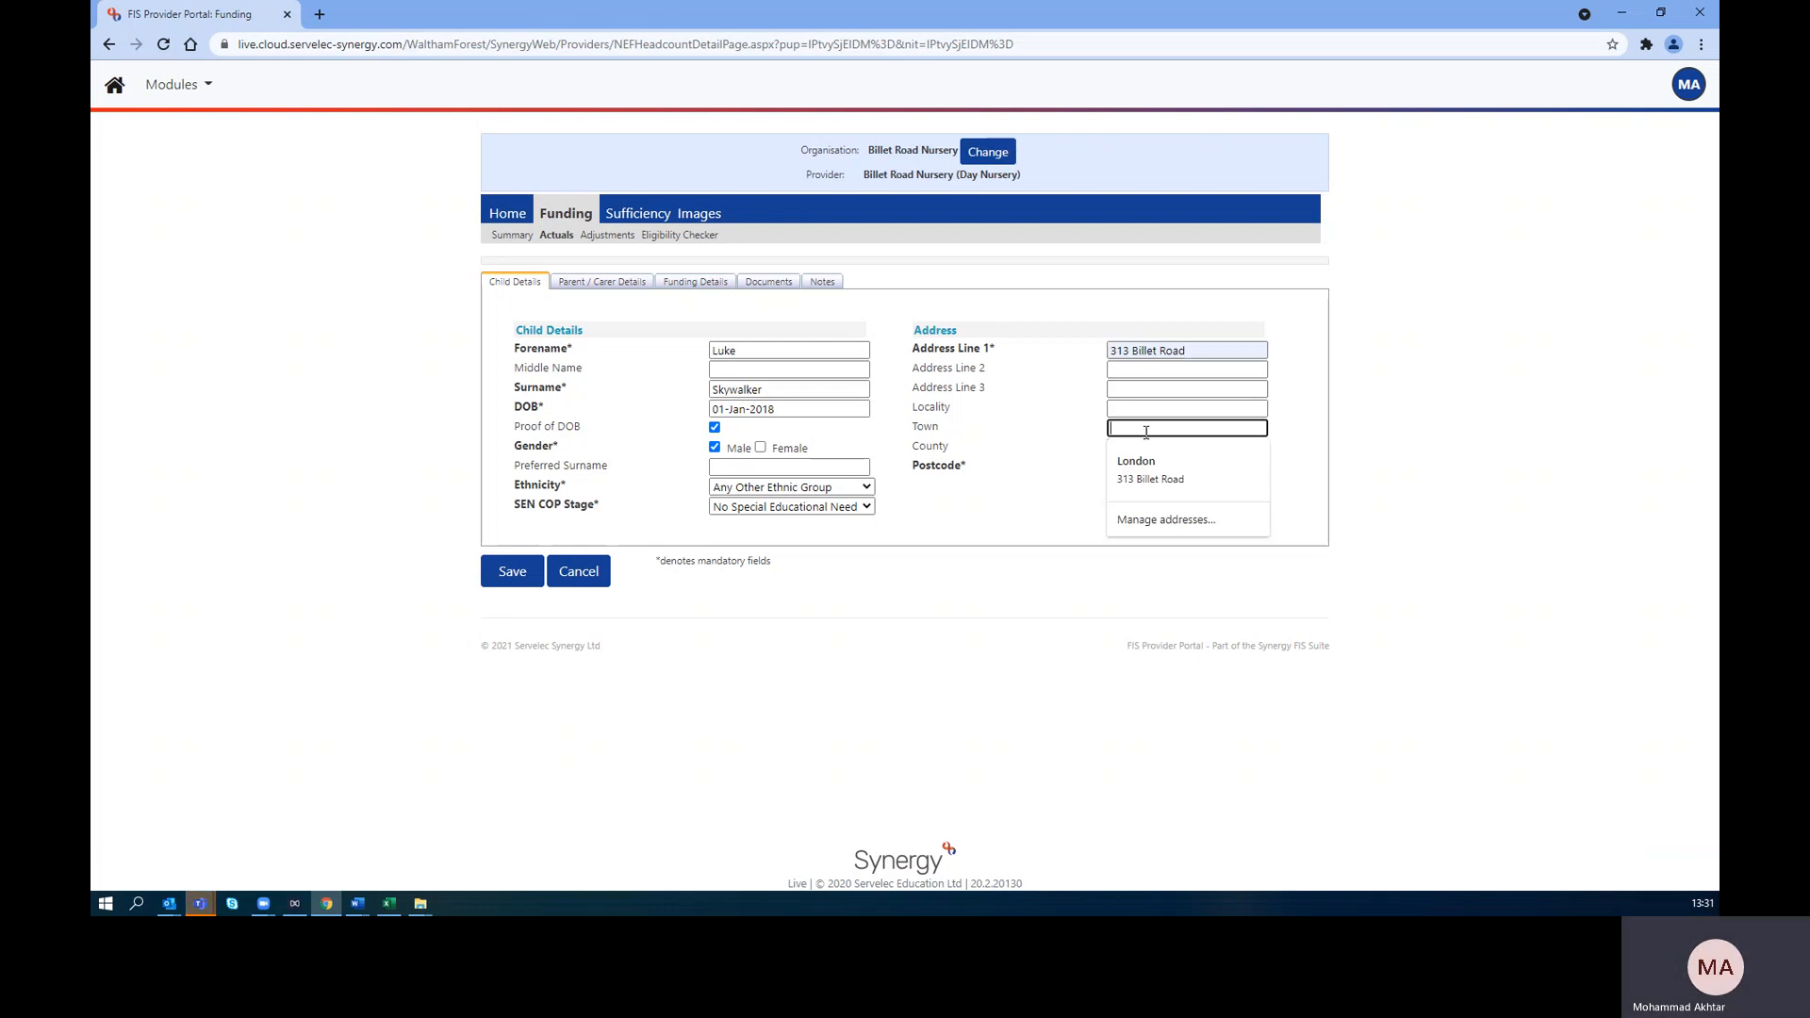
left_click(1146, 468)
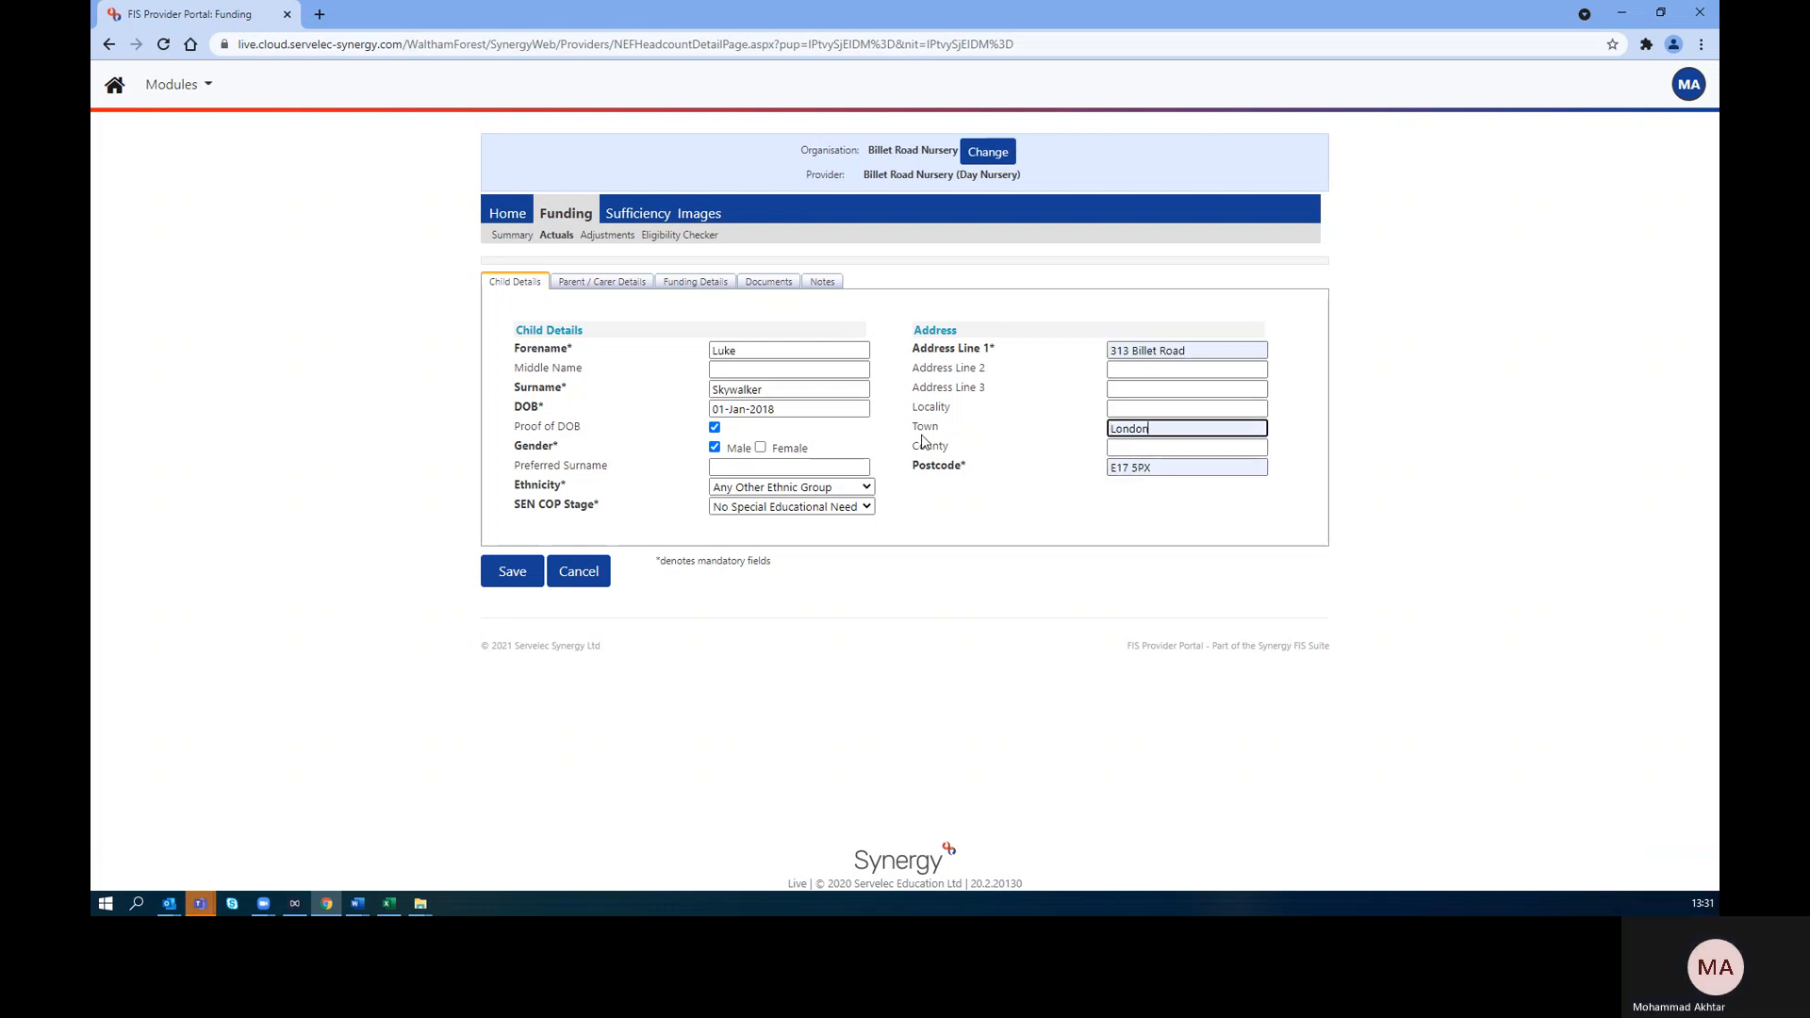
Enter the main parent or carer's forename and surname in the parent details
left_click(607, 285)
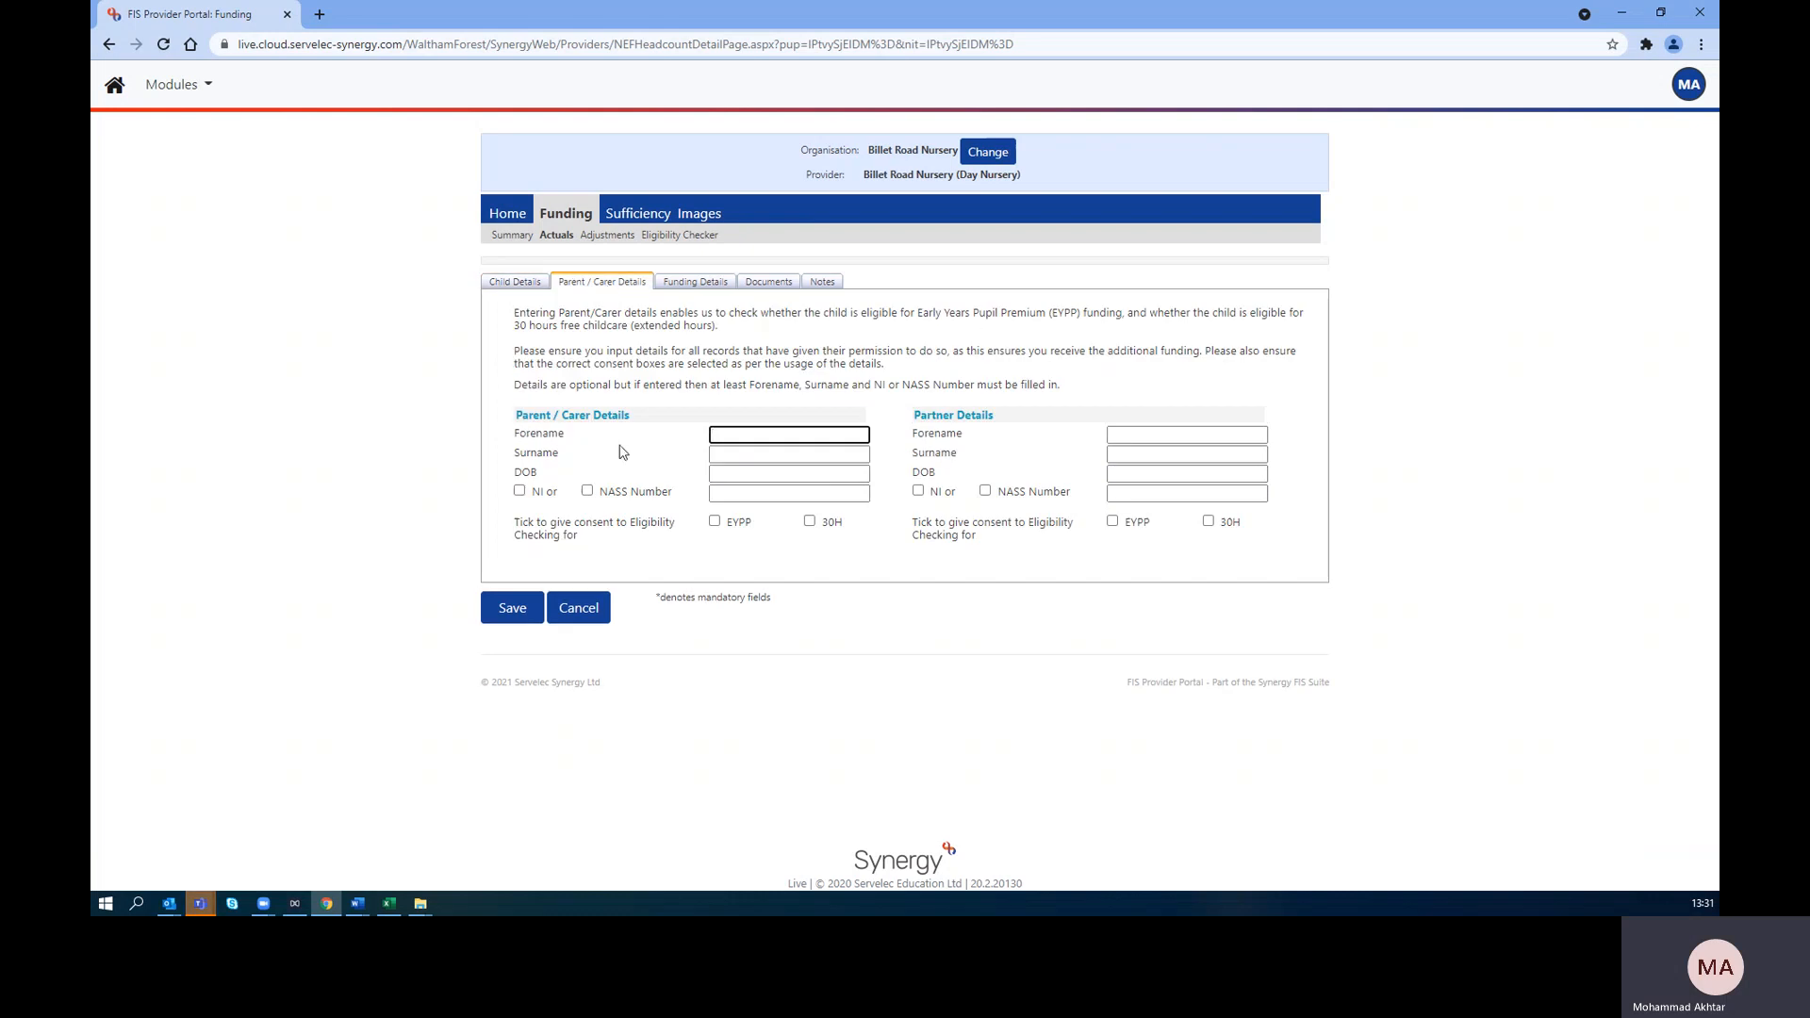
type("Anakin")
key("Tab")
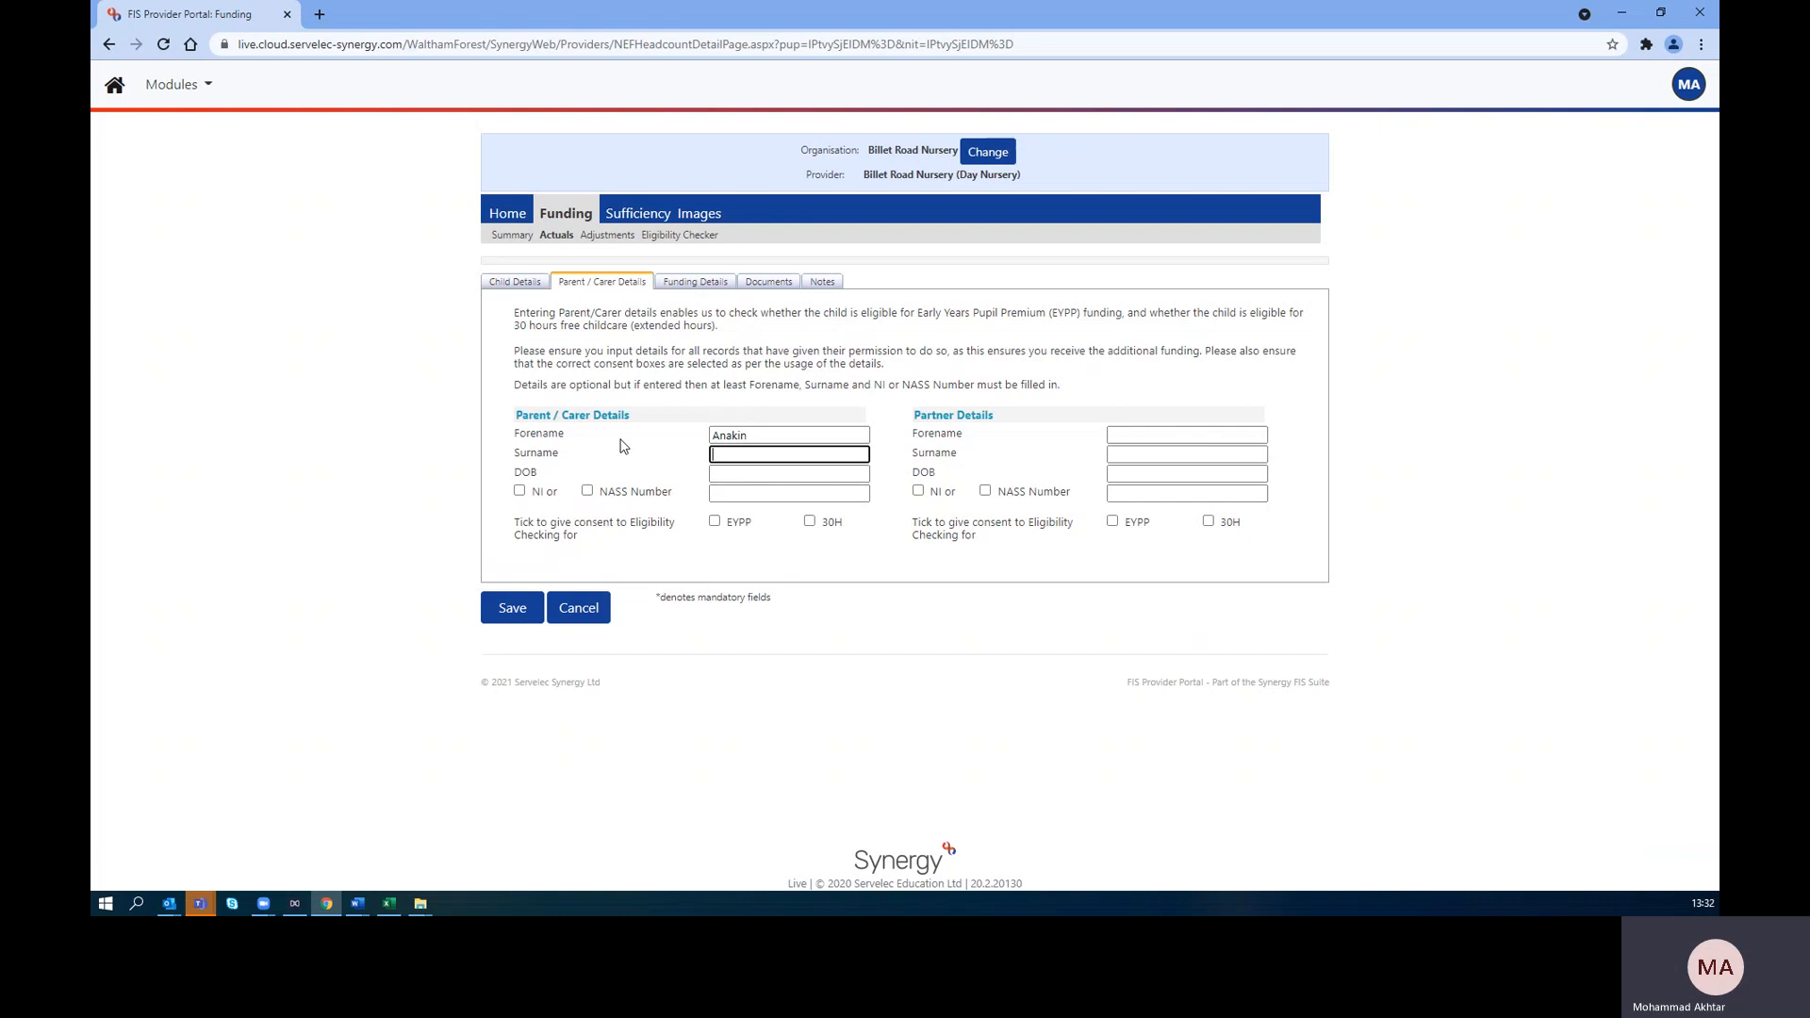
type("Skywalker")
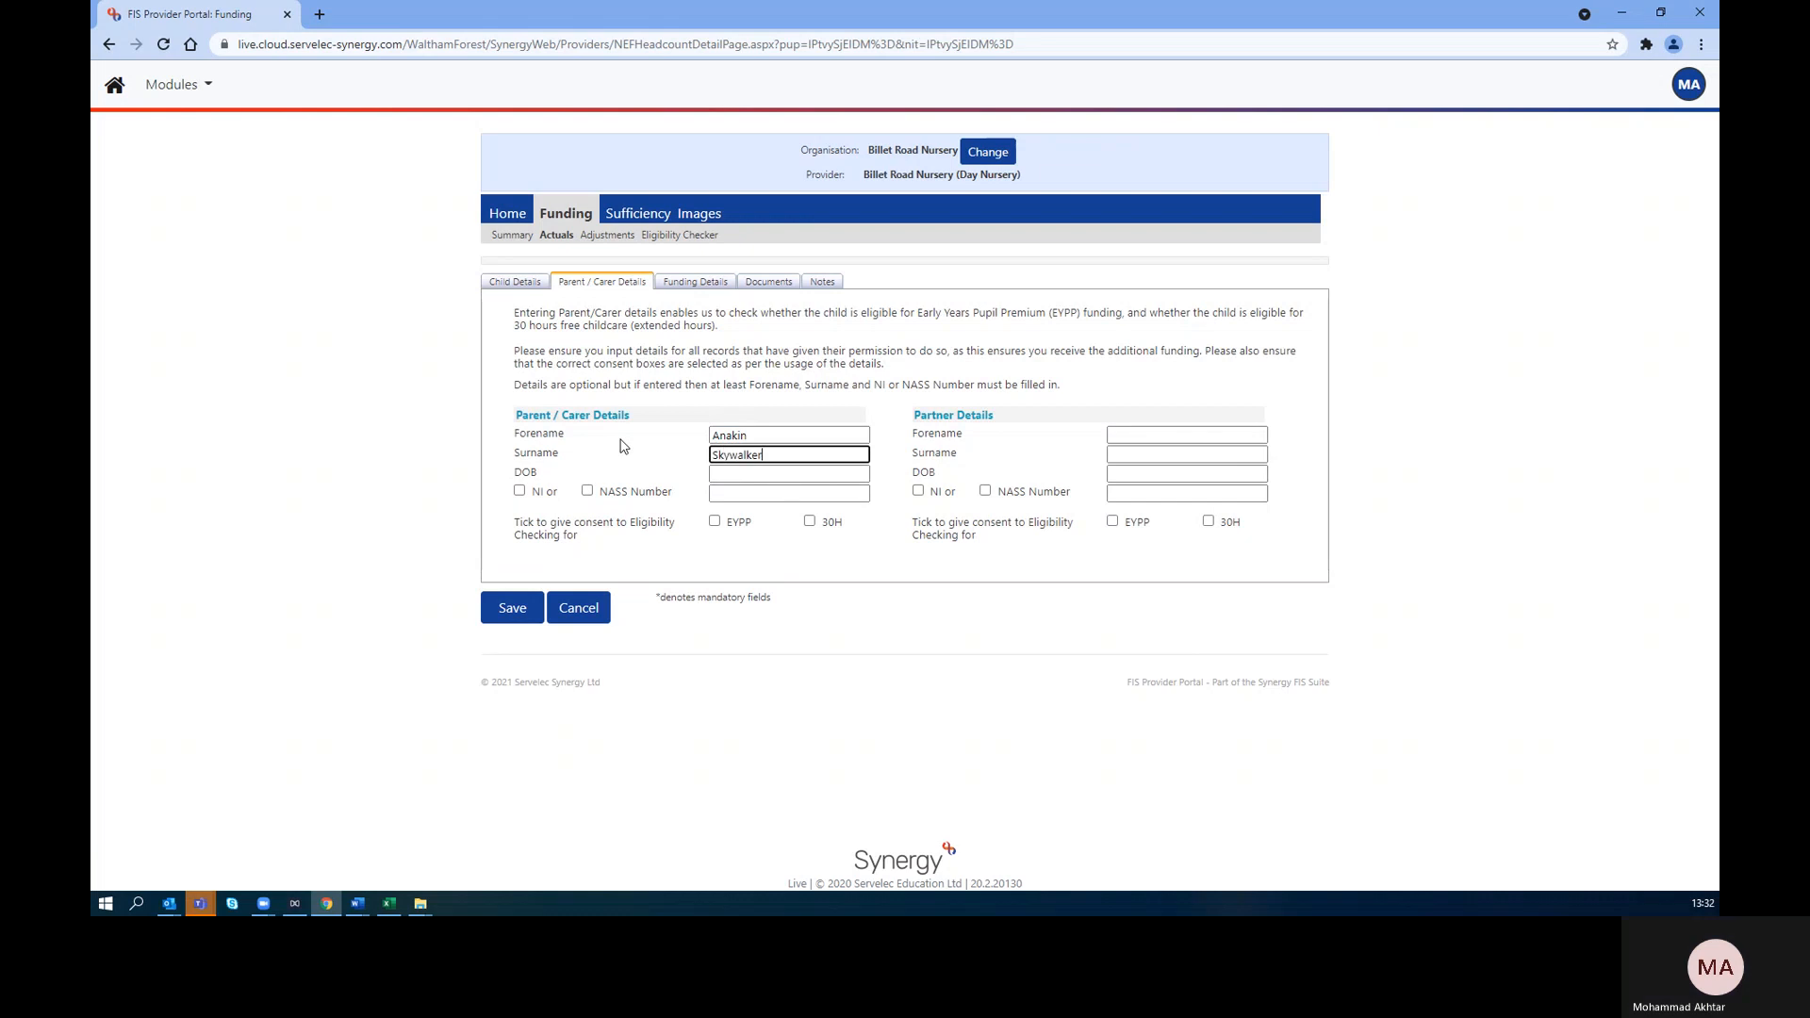
Set the main parent or carer's date of birth using the date picker
left_click(750, 477)
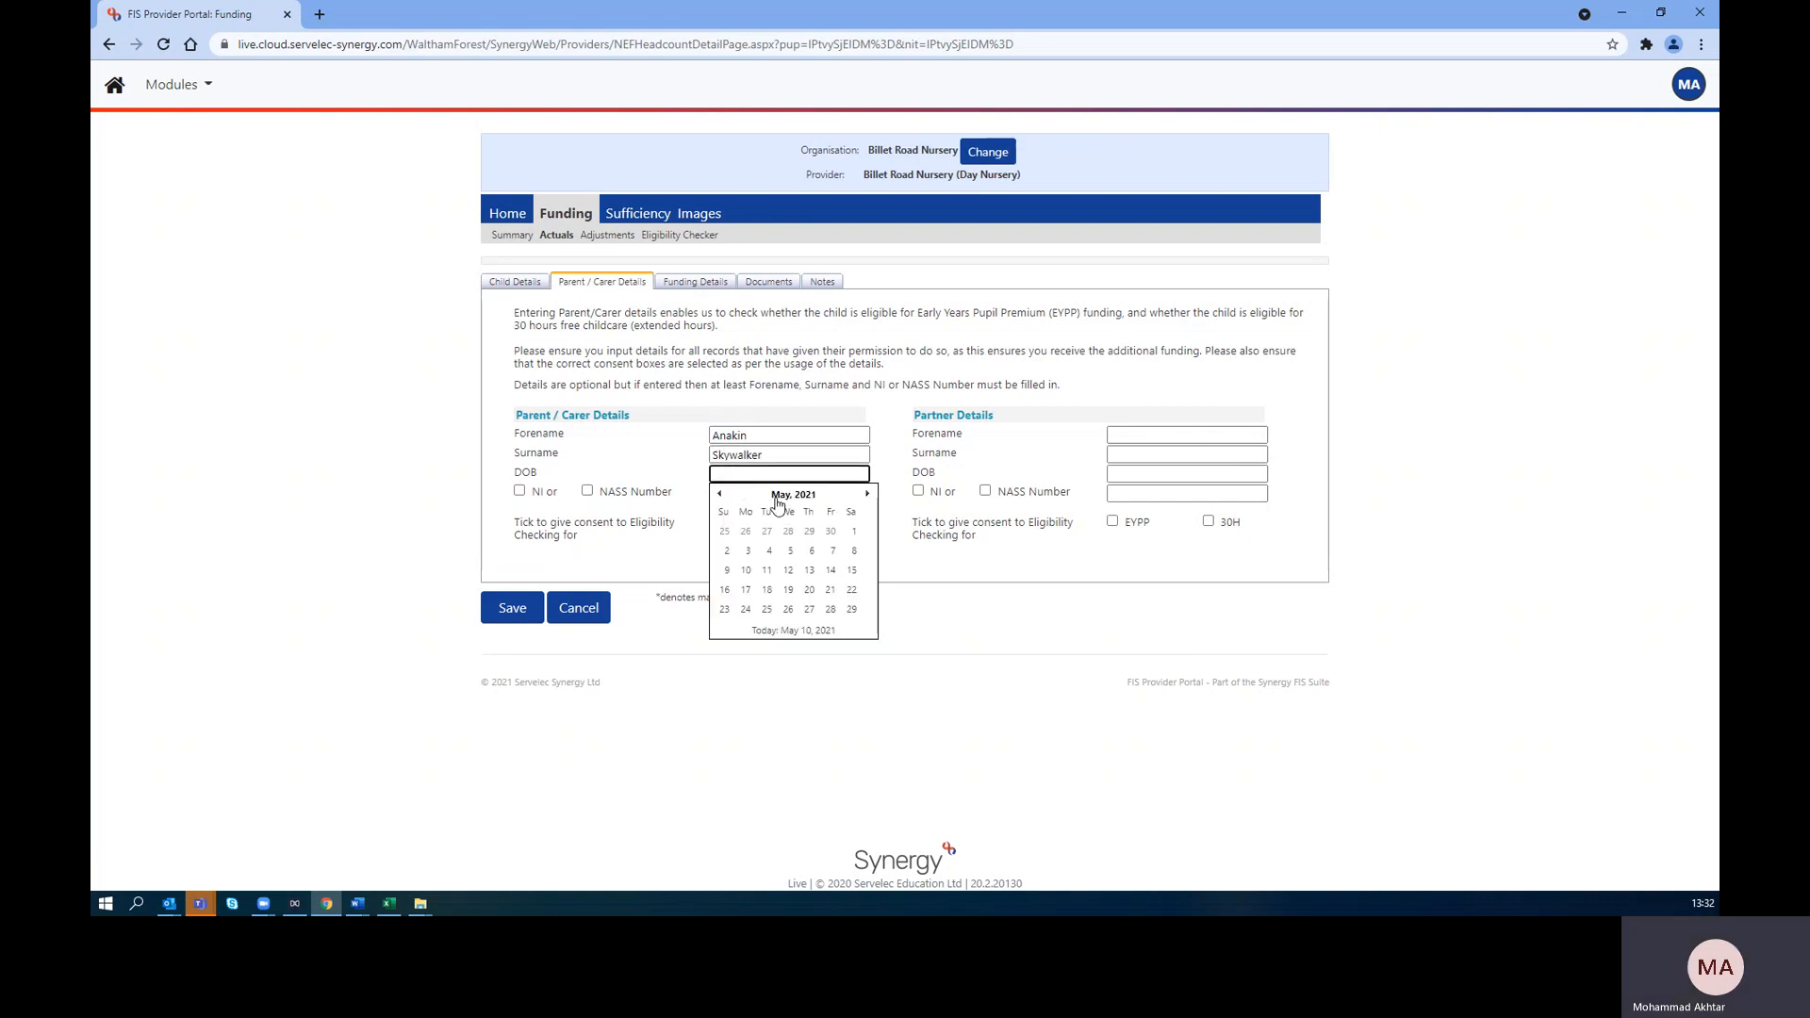
left_click(774, 497)
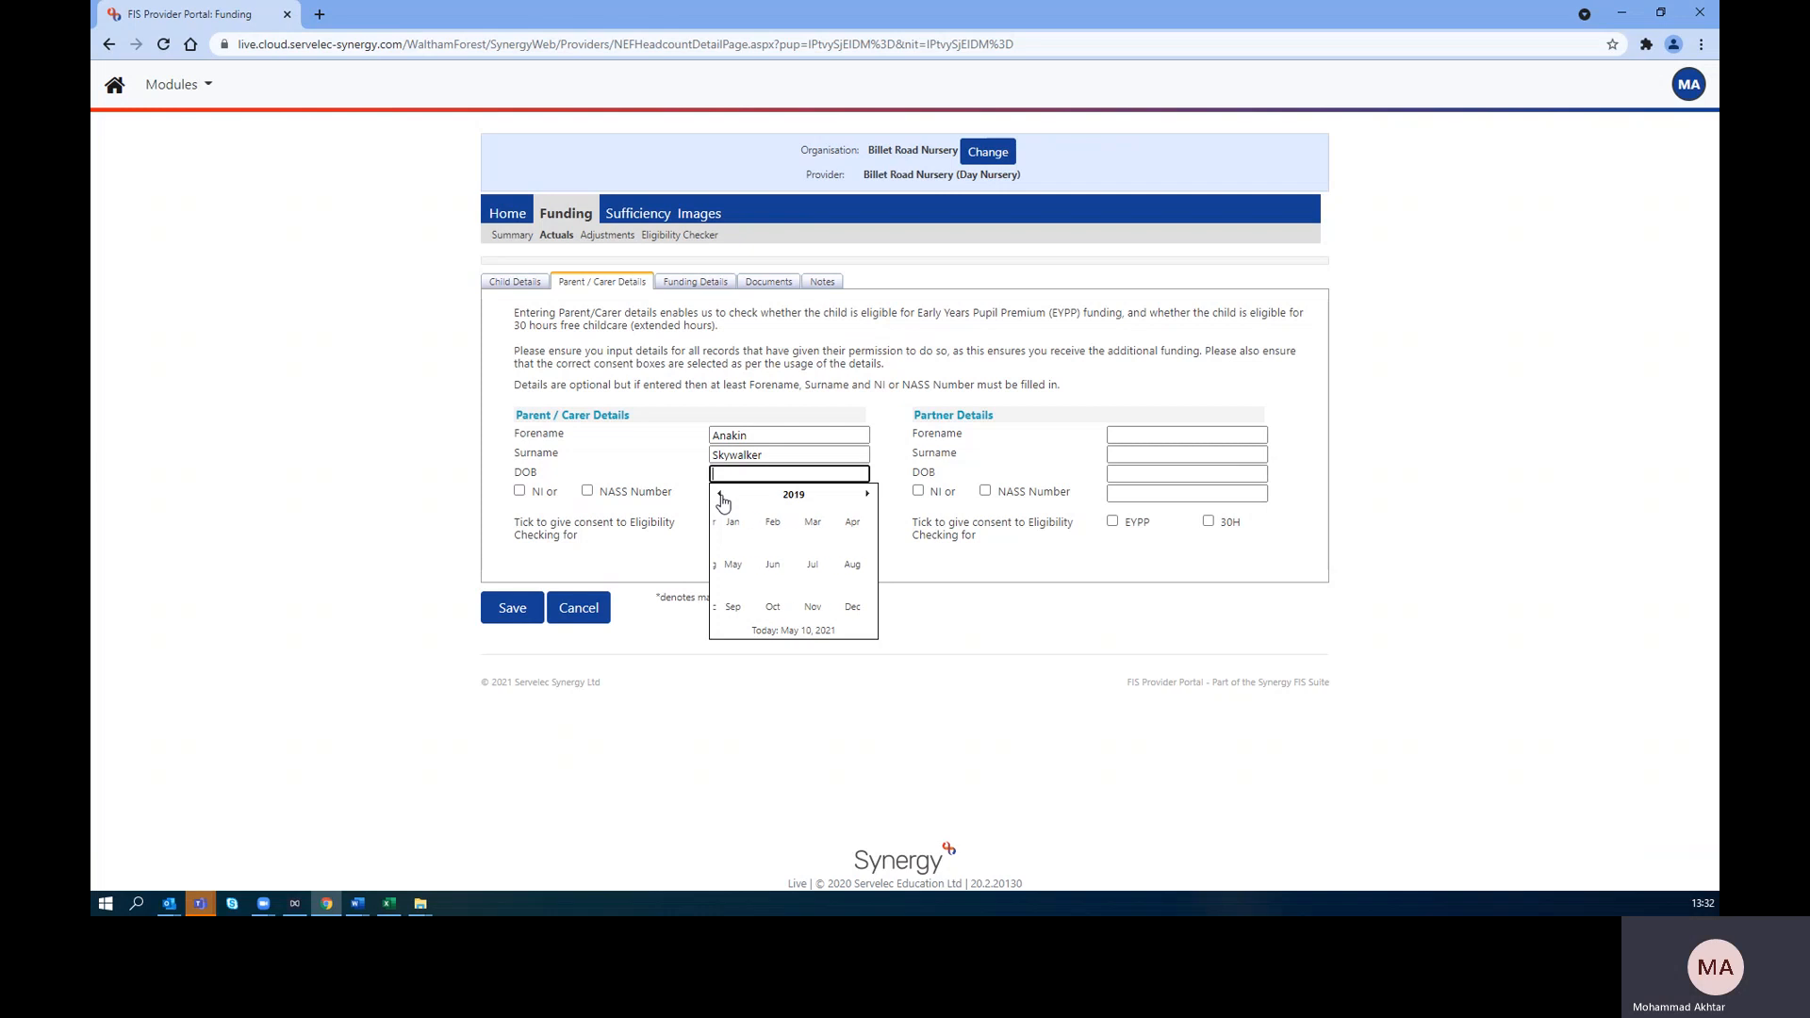
left_click(770, 498)
left_click(720, 494)
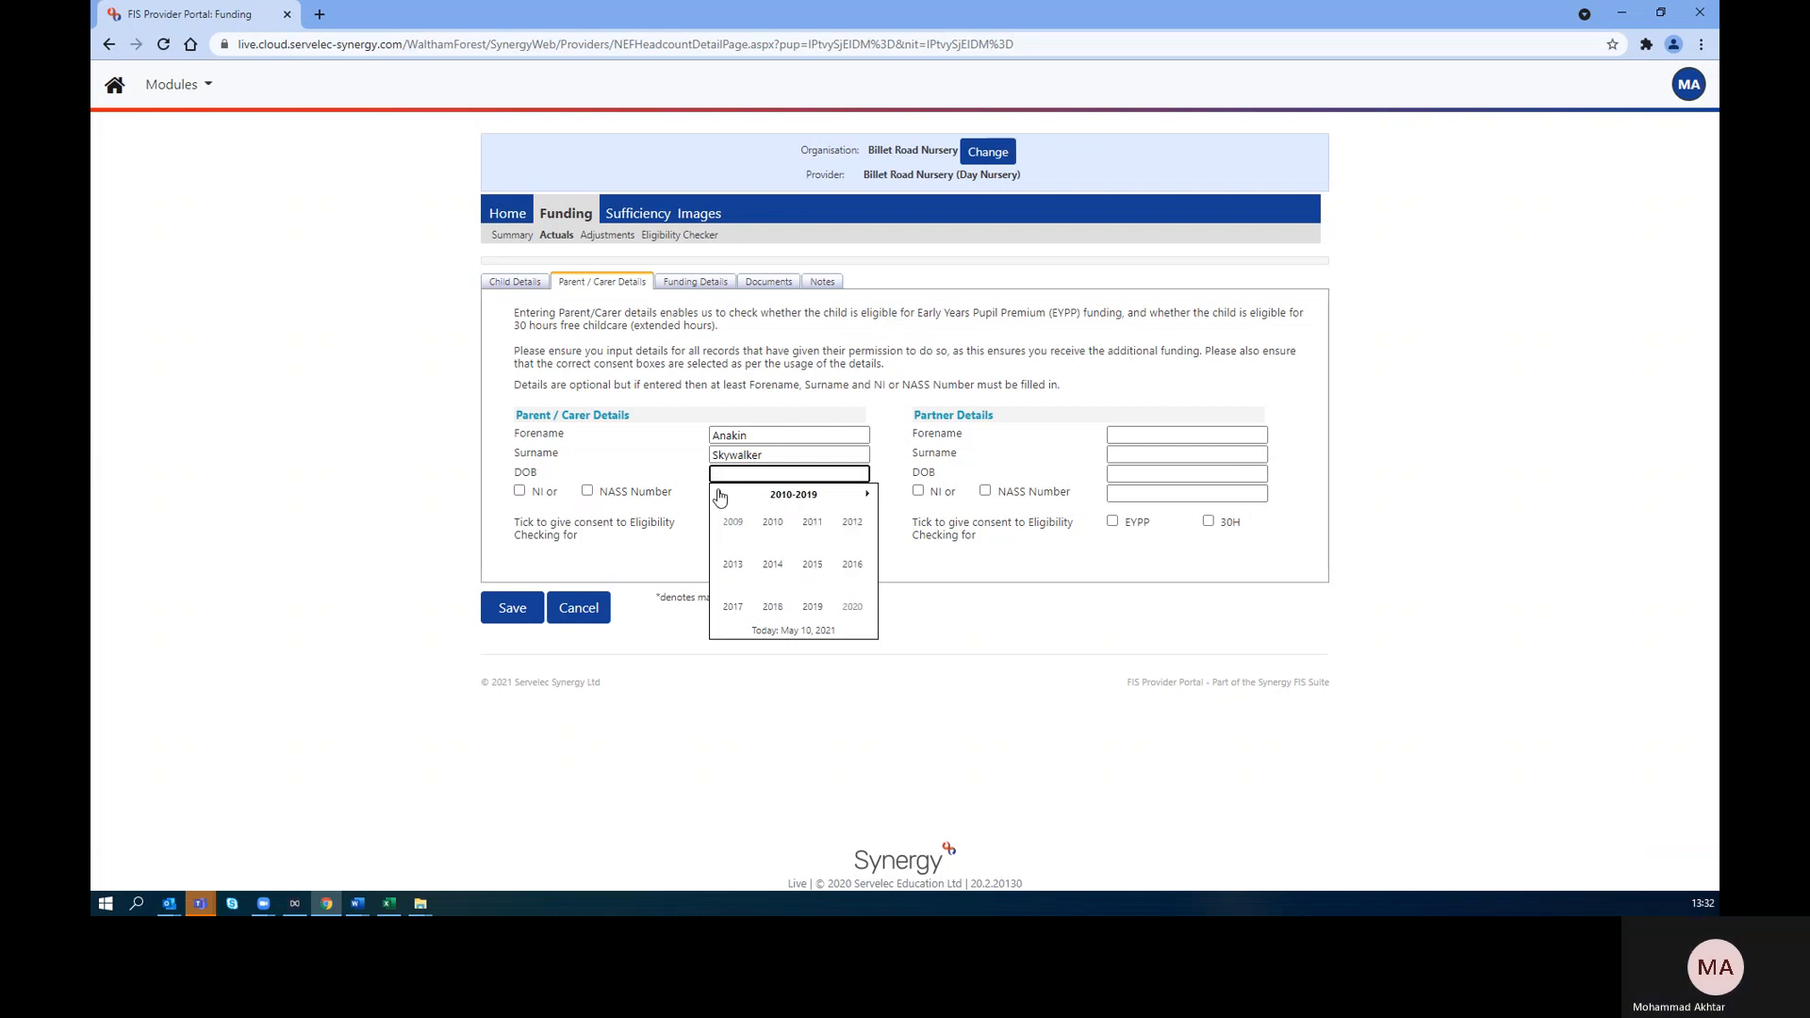
left_click(720, 494)
left_click(720, 494)
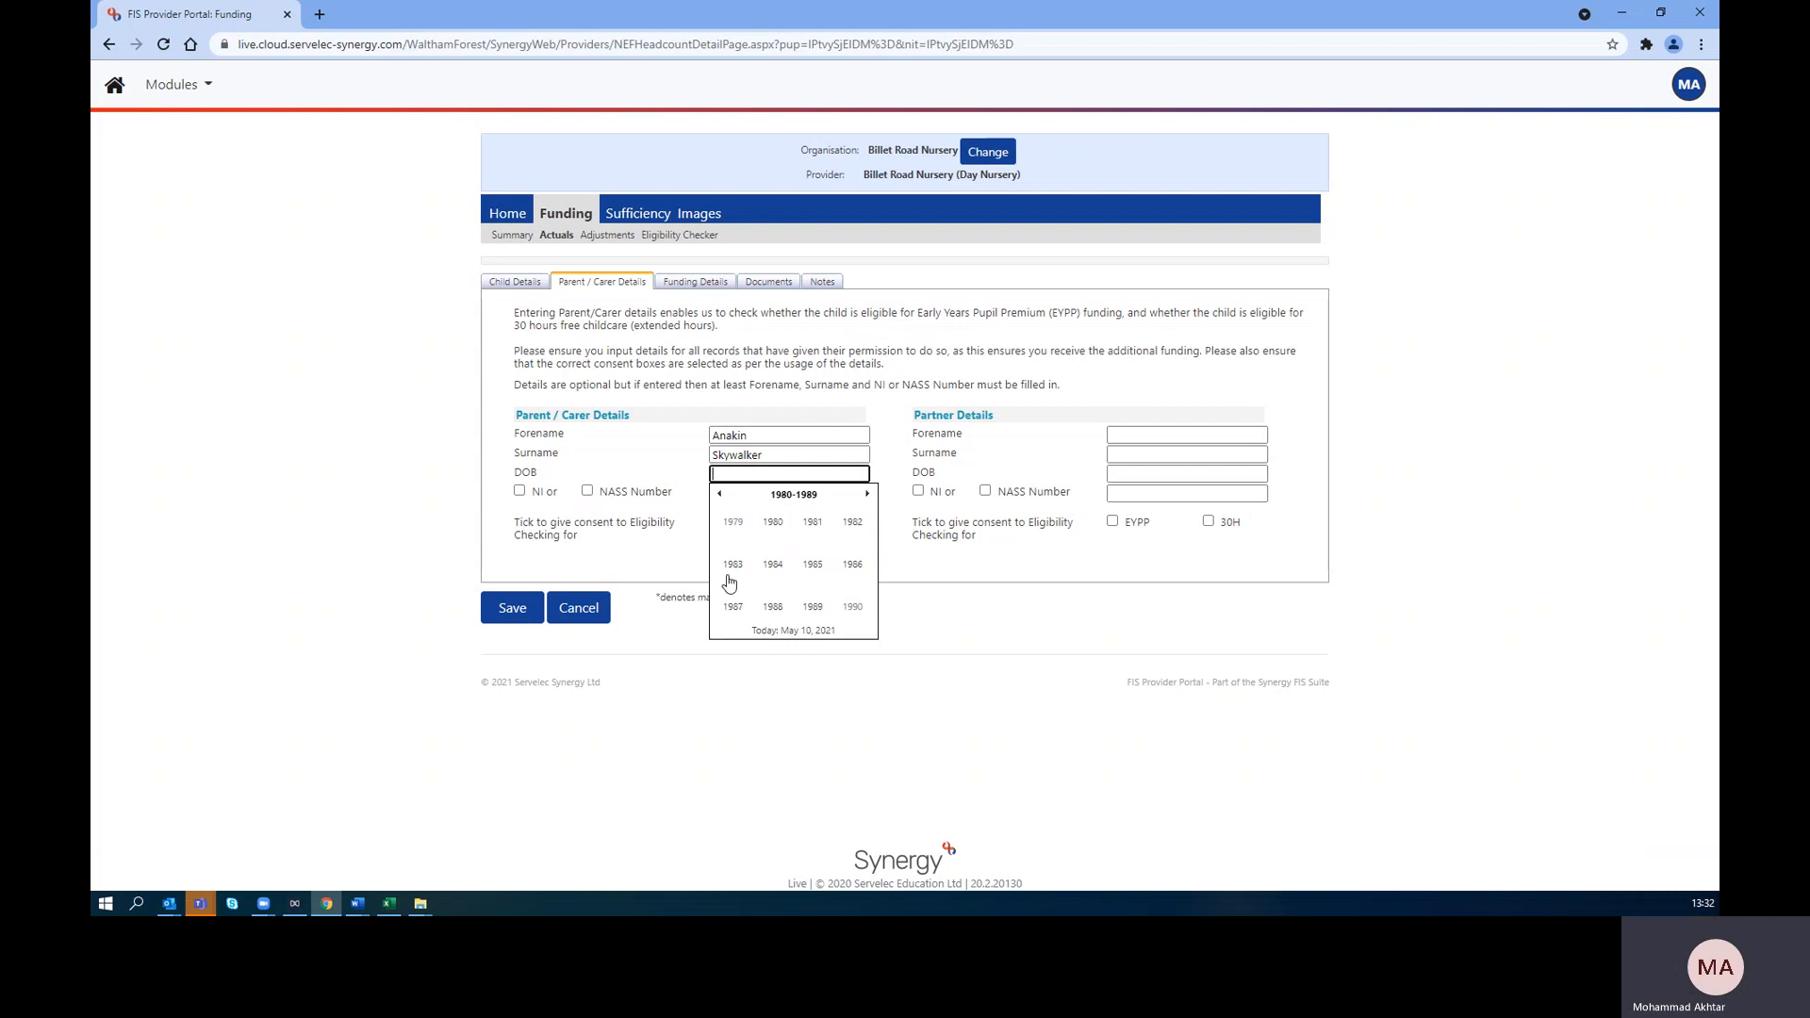
left_click(773, 523)
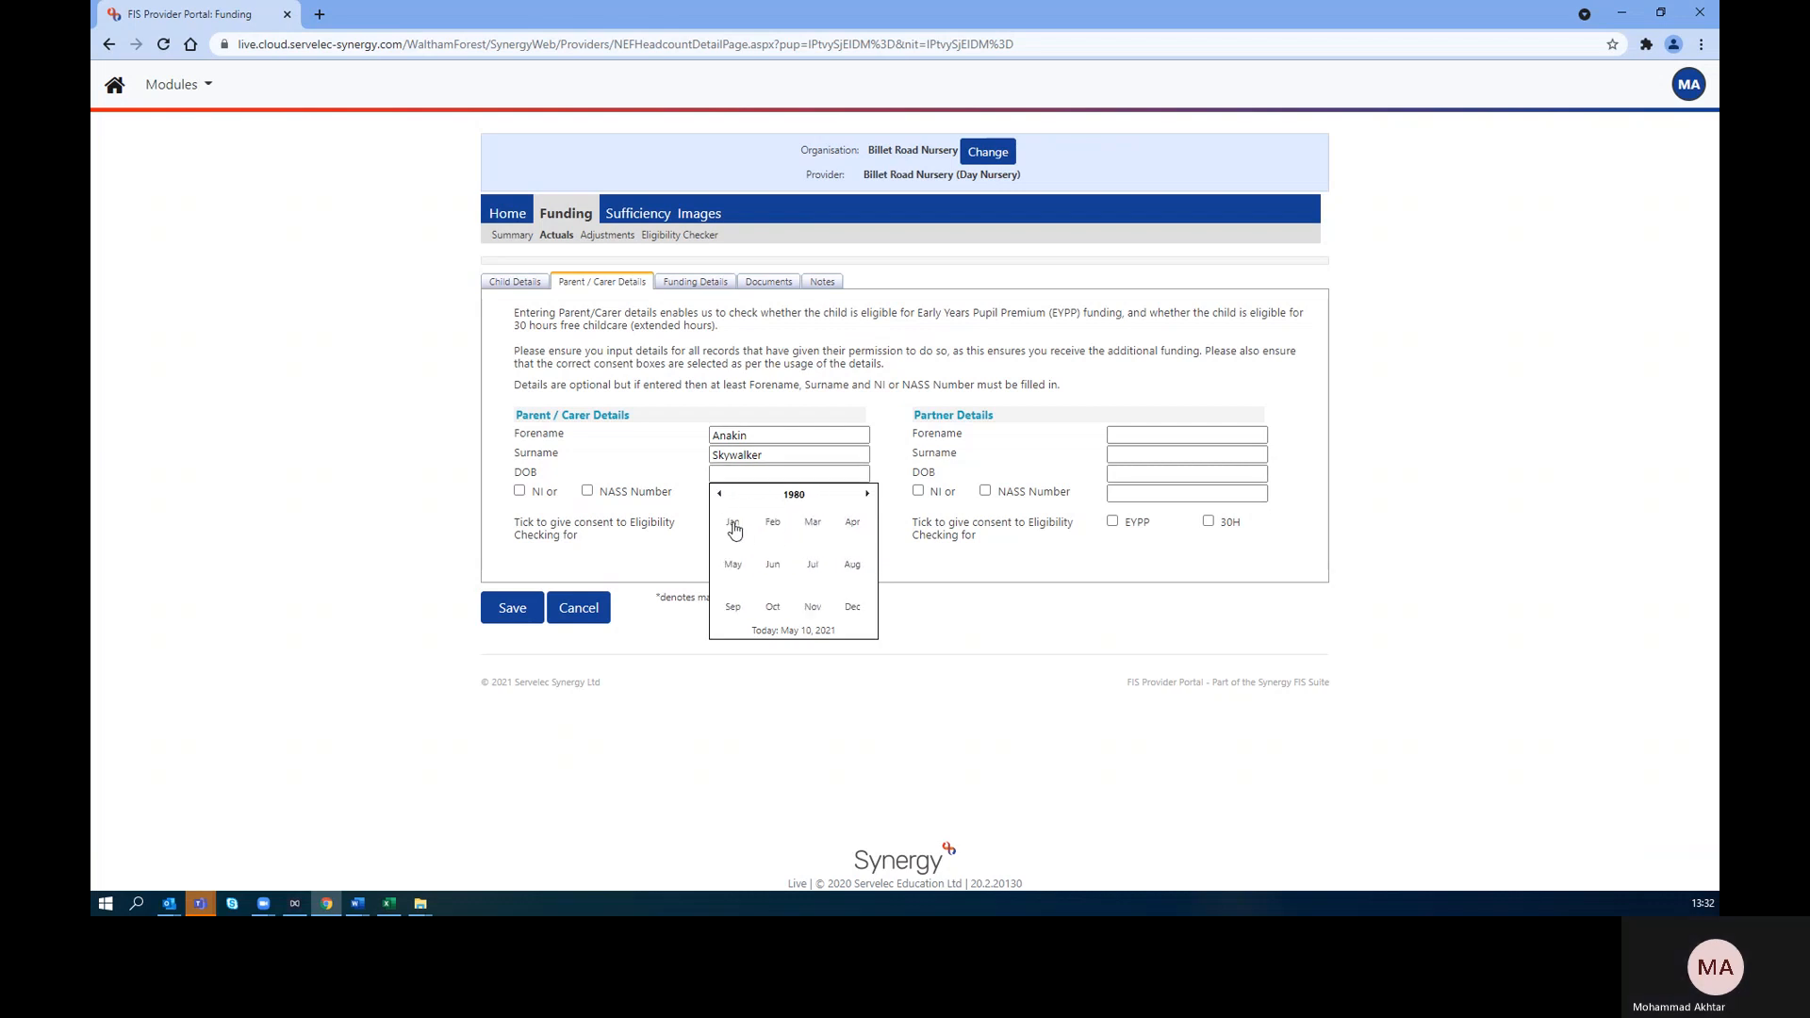
left_click(734, 530)
left_click(767, 531)
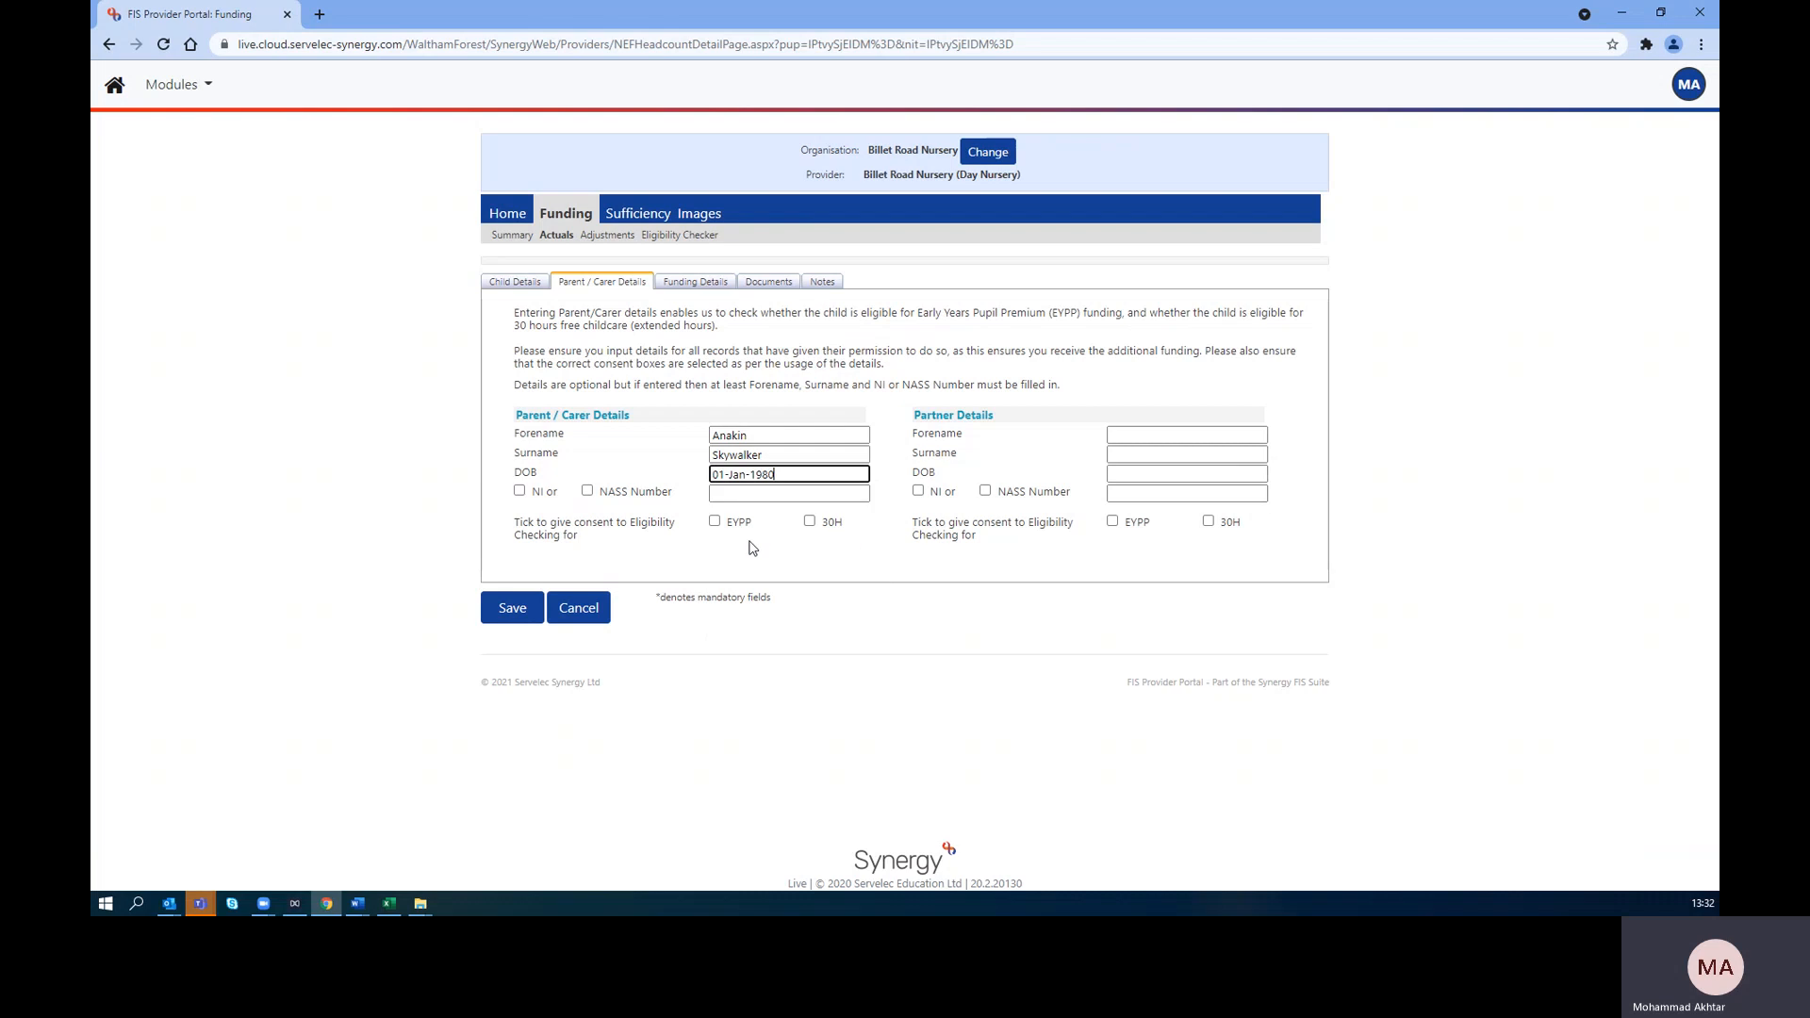
Enter the parent's NI number and give consent to eligibility checking for both EYPP and 30H
left_click(519, 490)
left_click(744, 500)
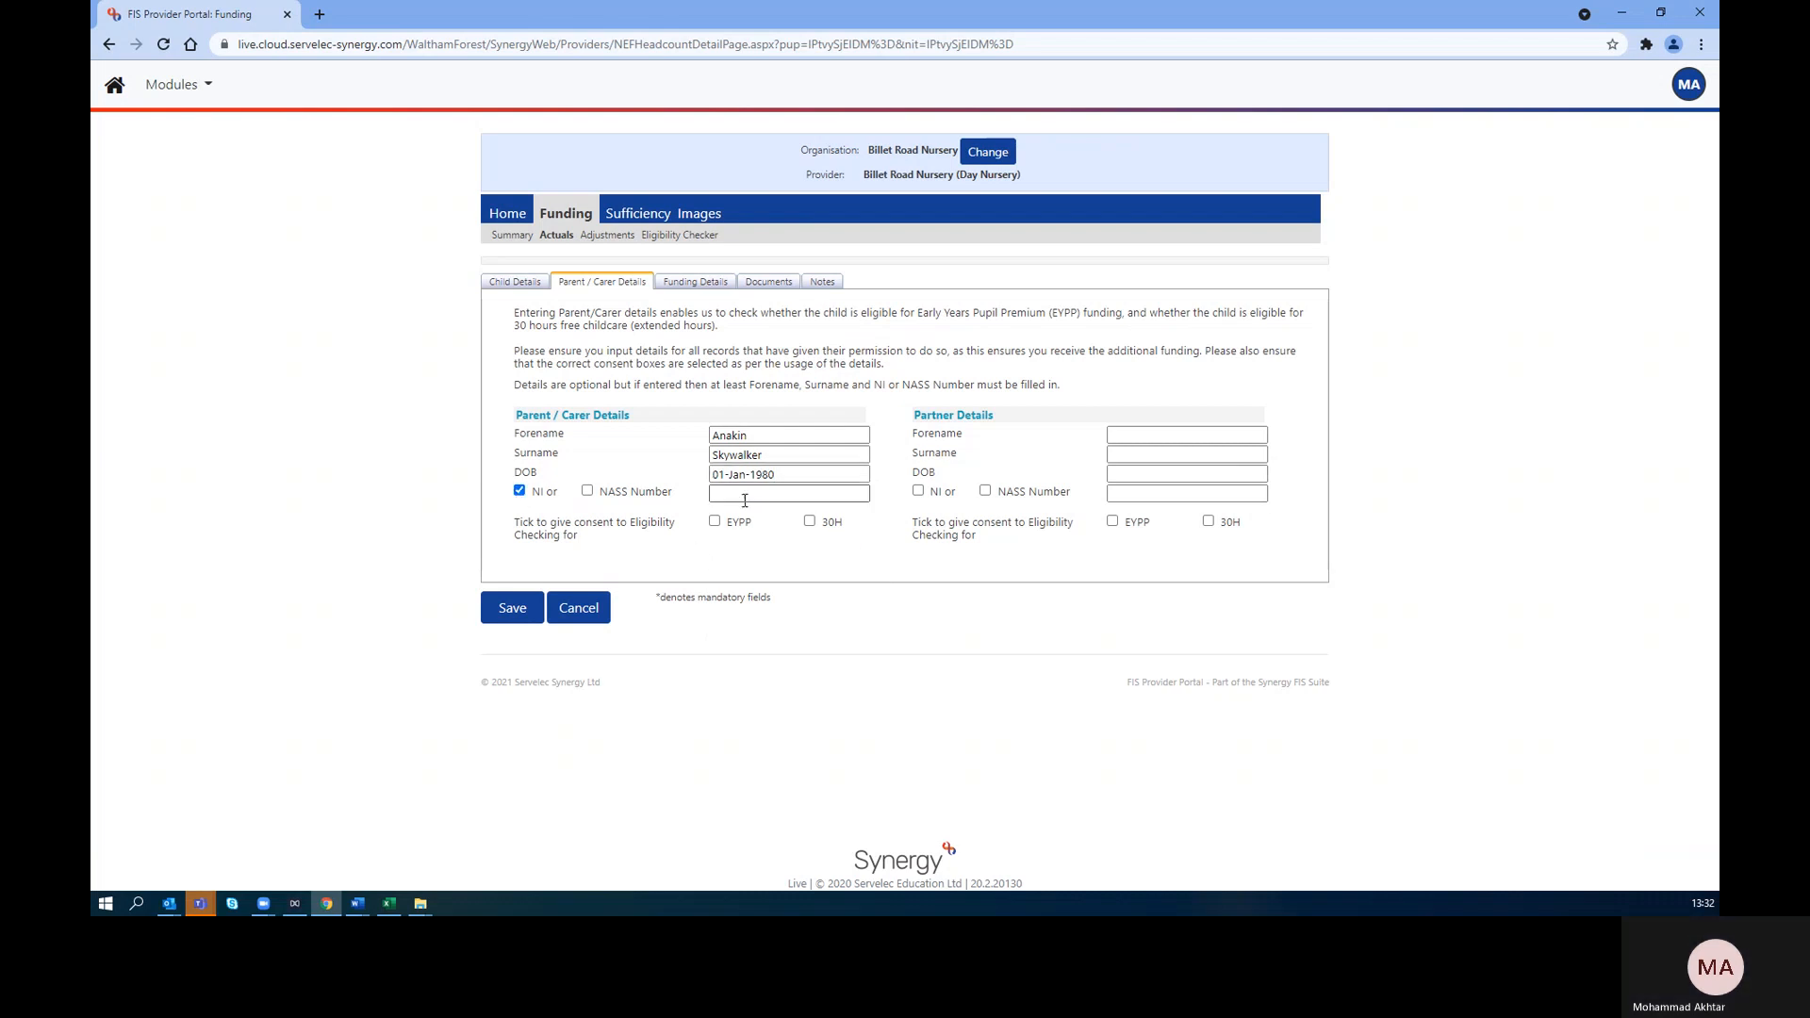
left_click(745, 500)
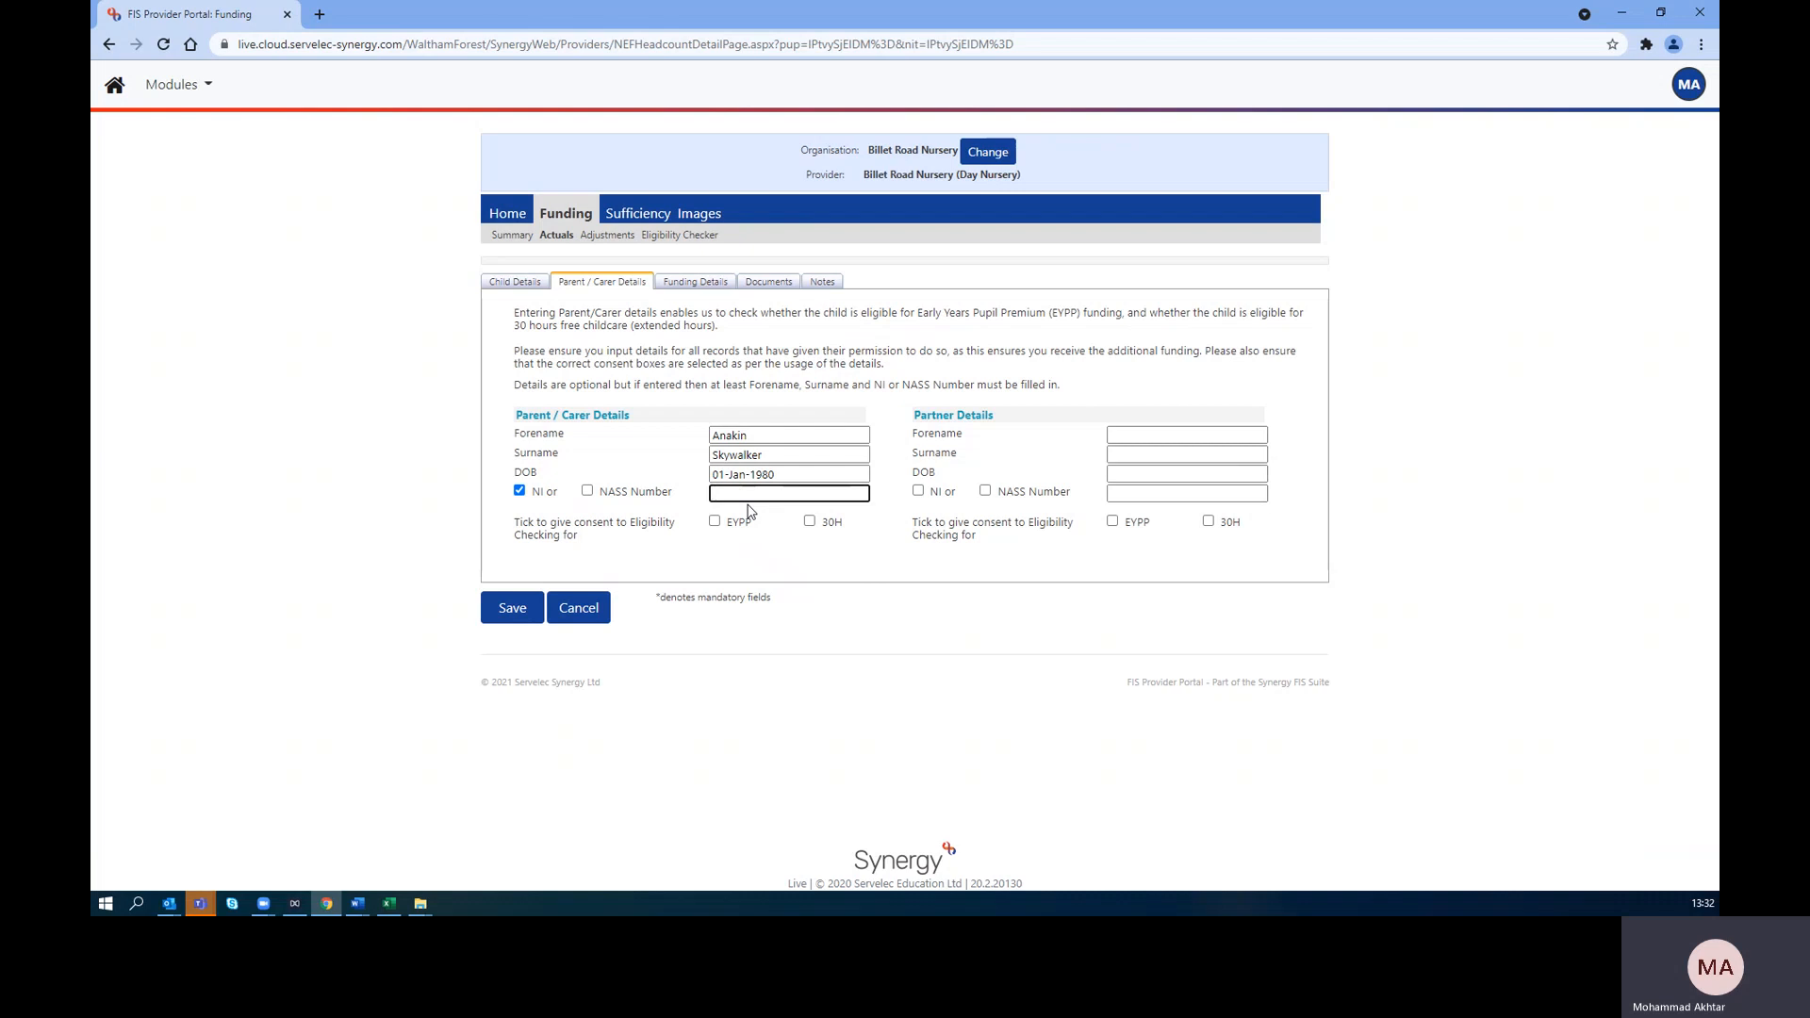
type("NN123456B")
left_click(716, 524)
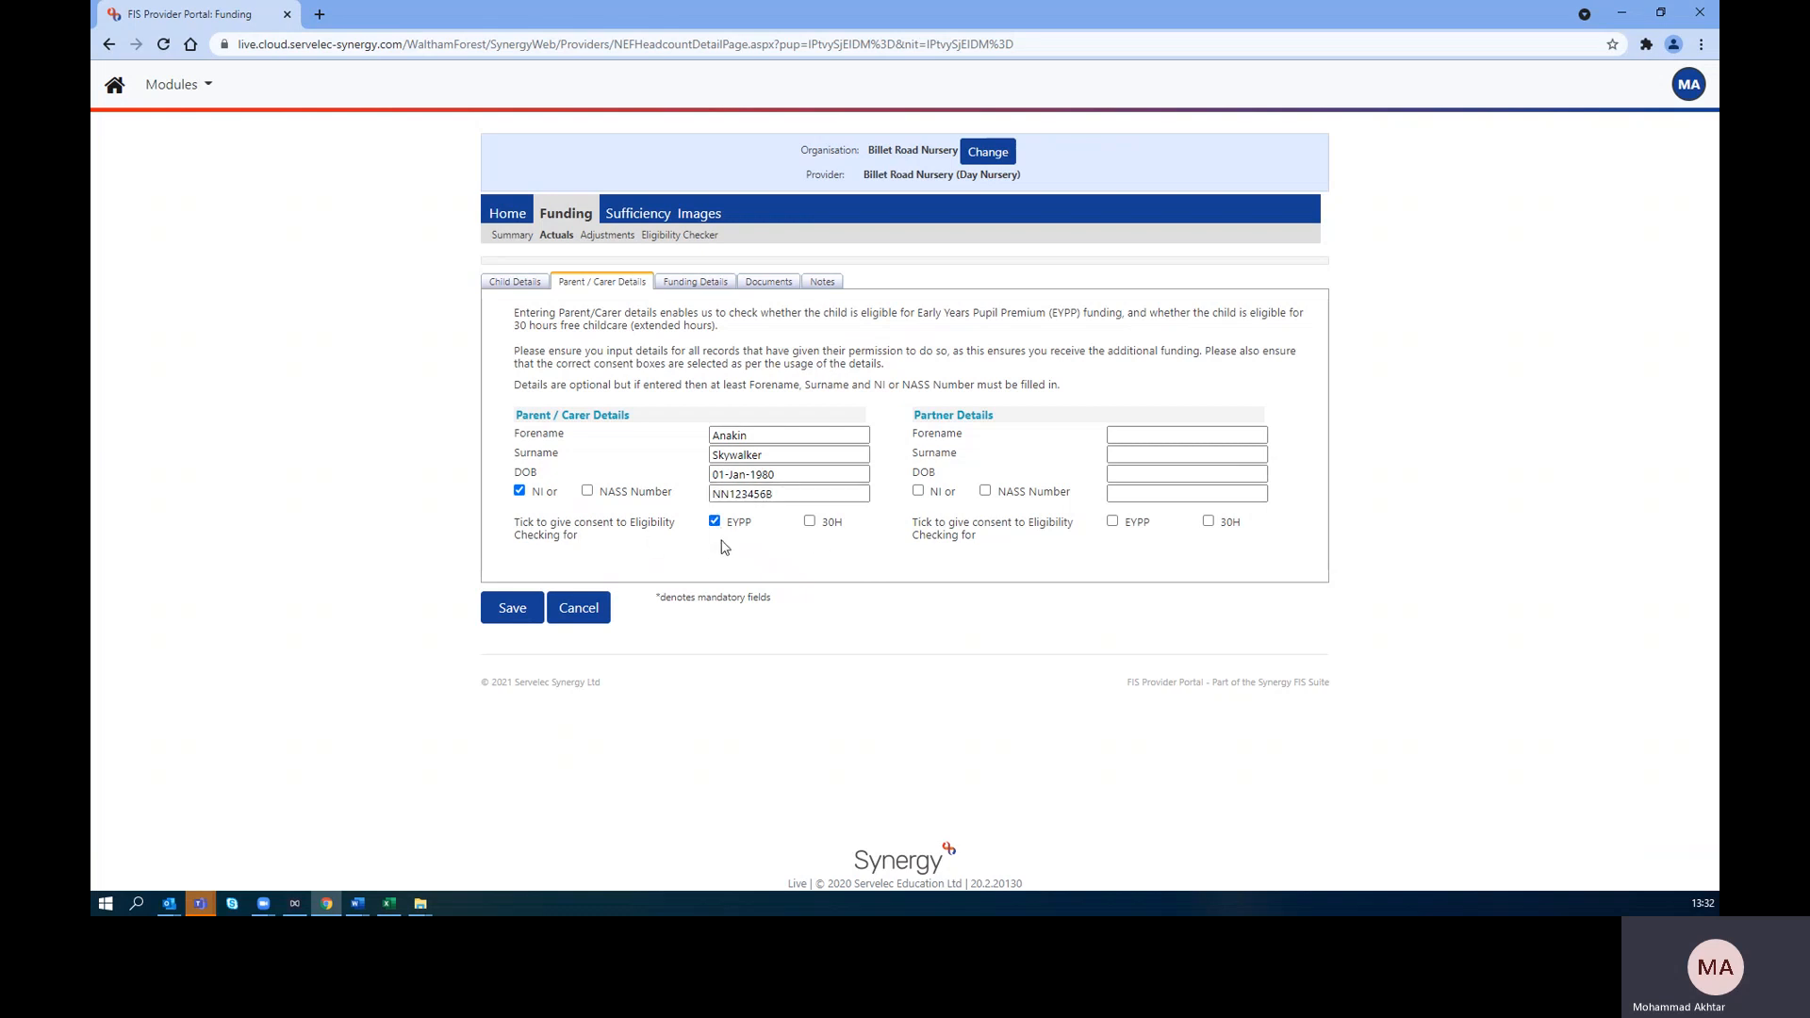
left_click(809, 522)
Enter the partner's forename and surname in the partner details
left_click(1120, 437)
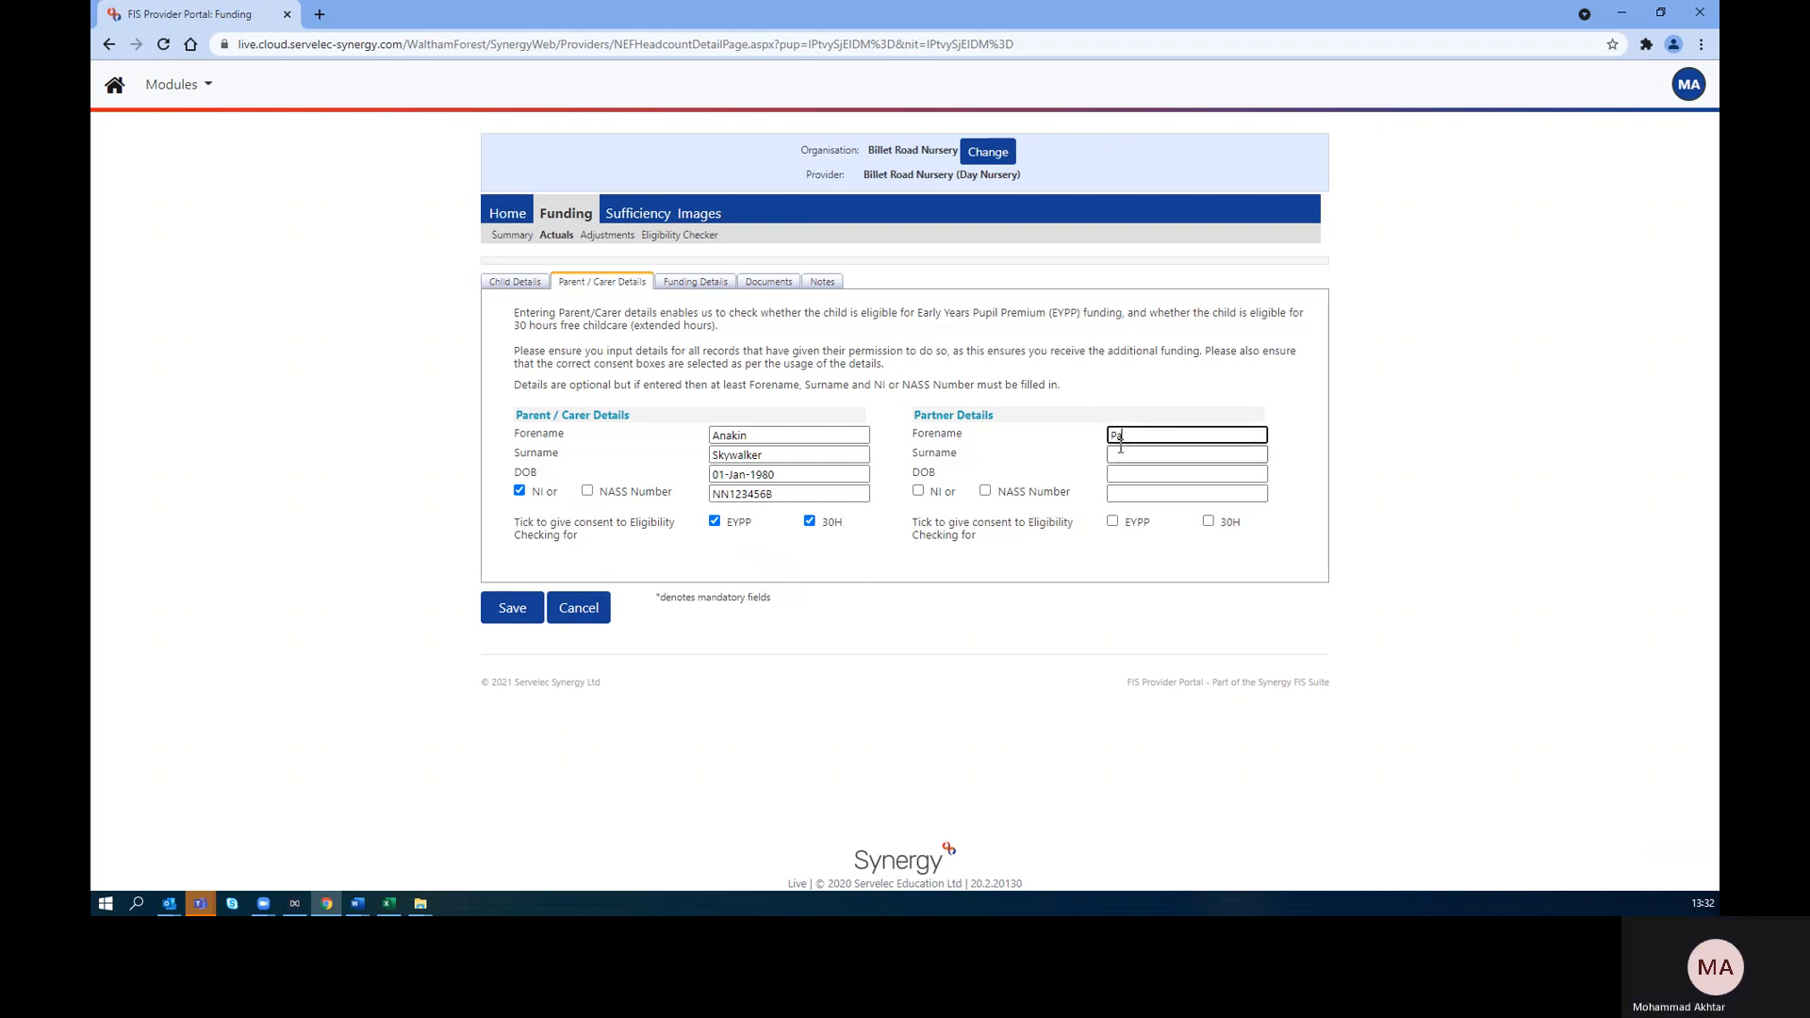
type("Padme")
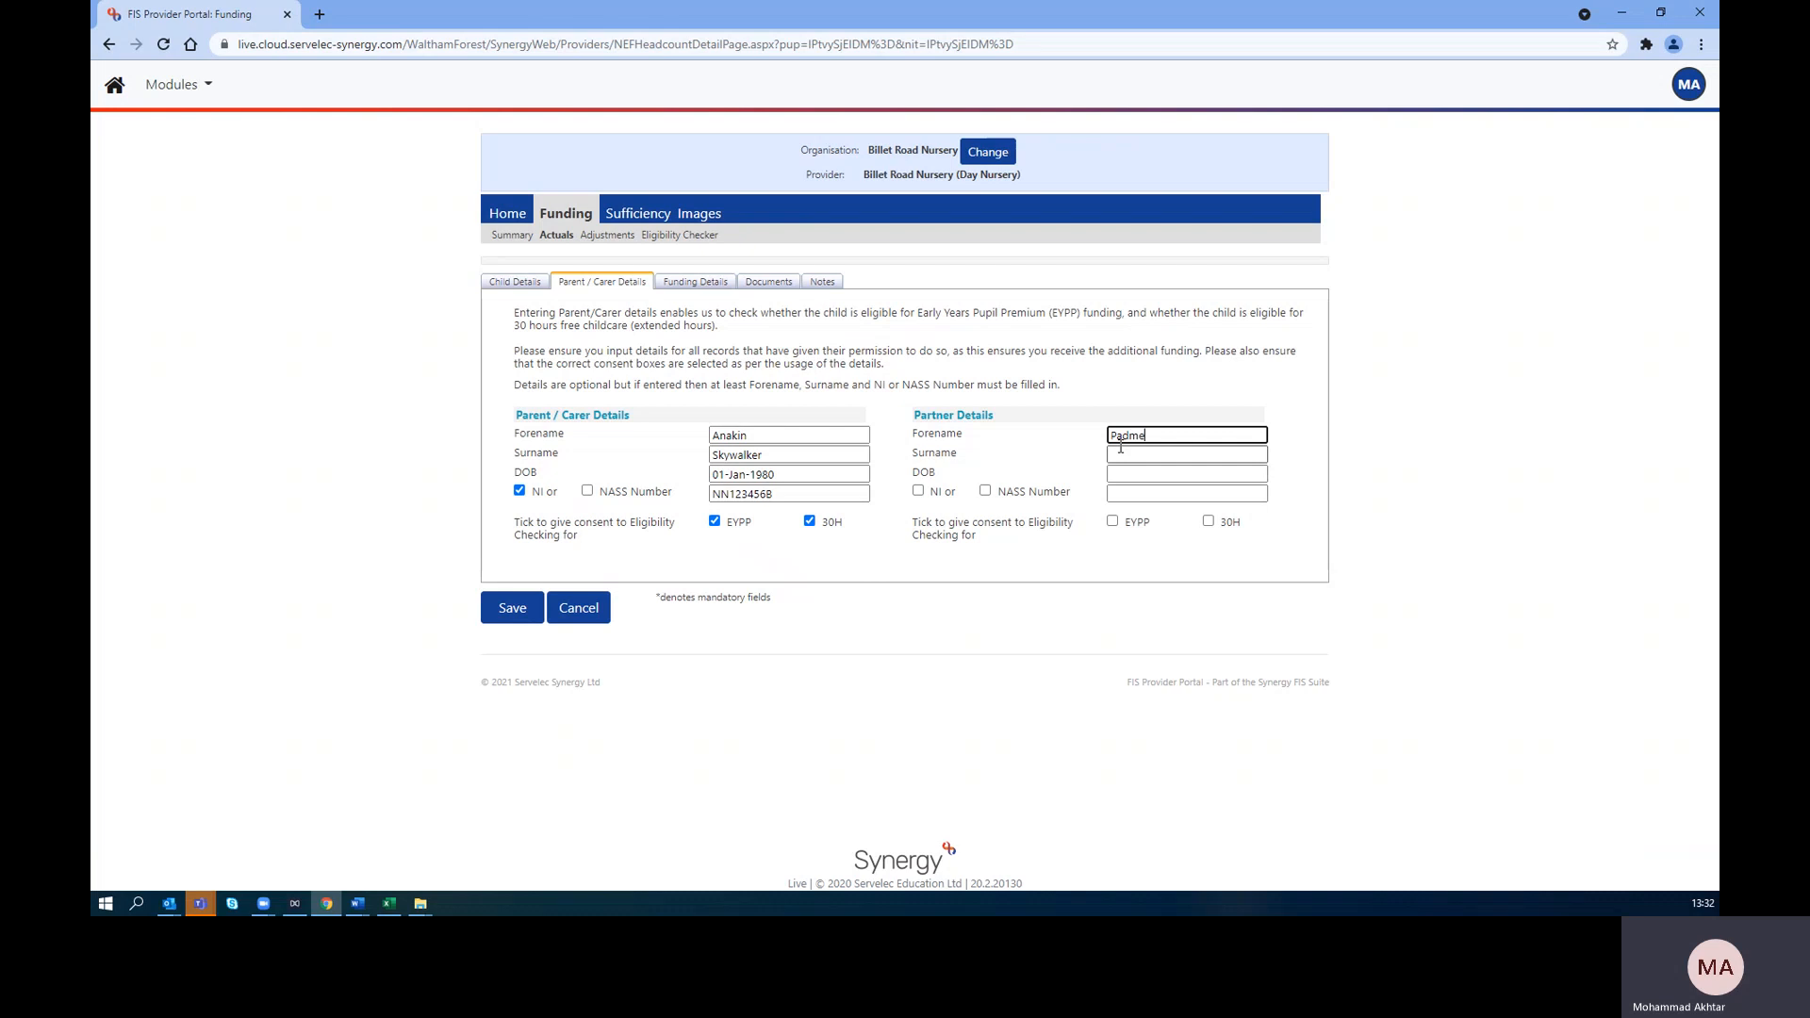
key("Tab")
type("Am")
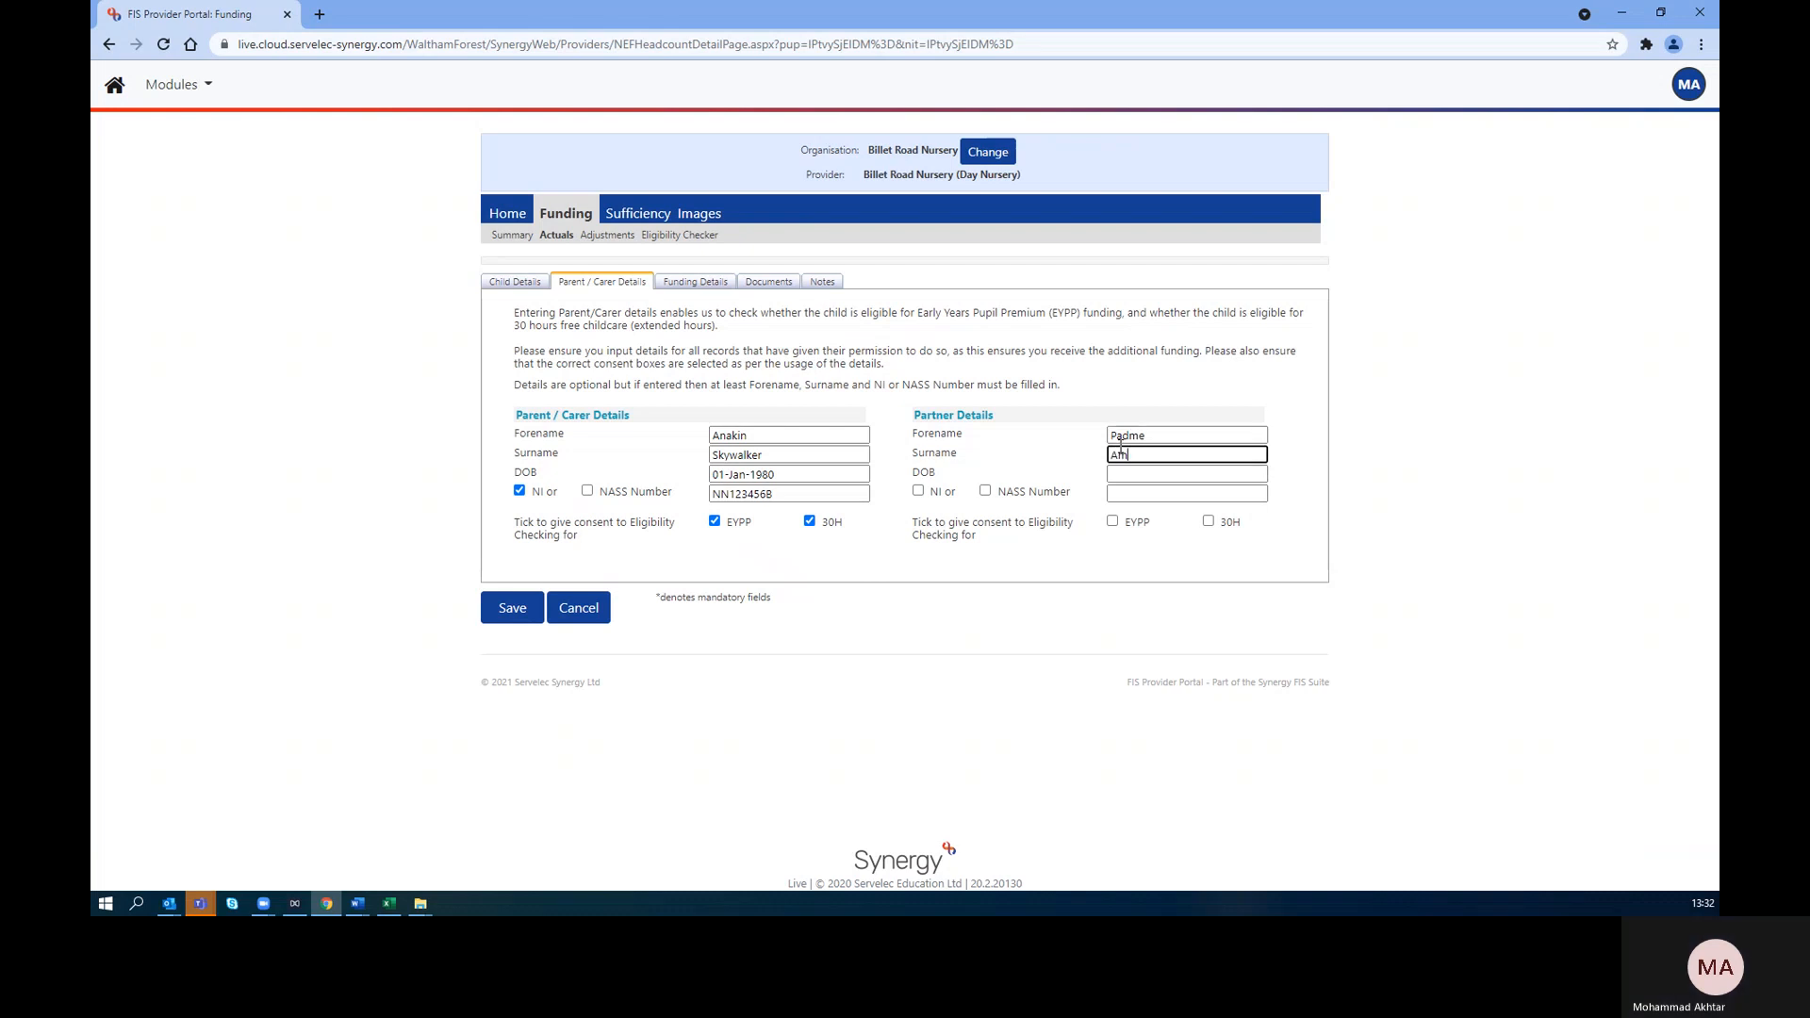
type("isa")
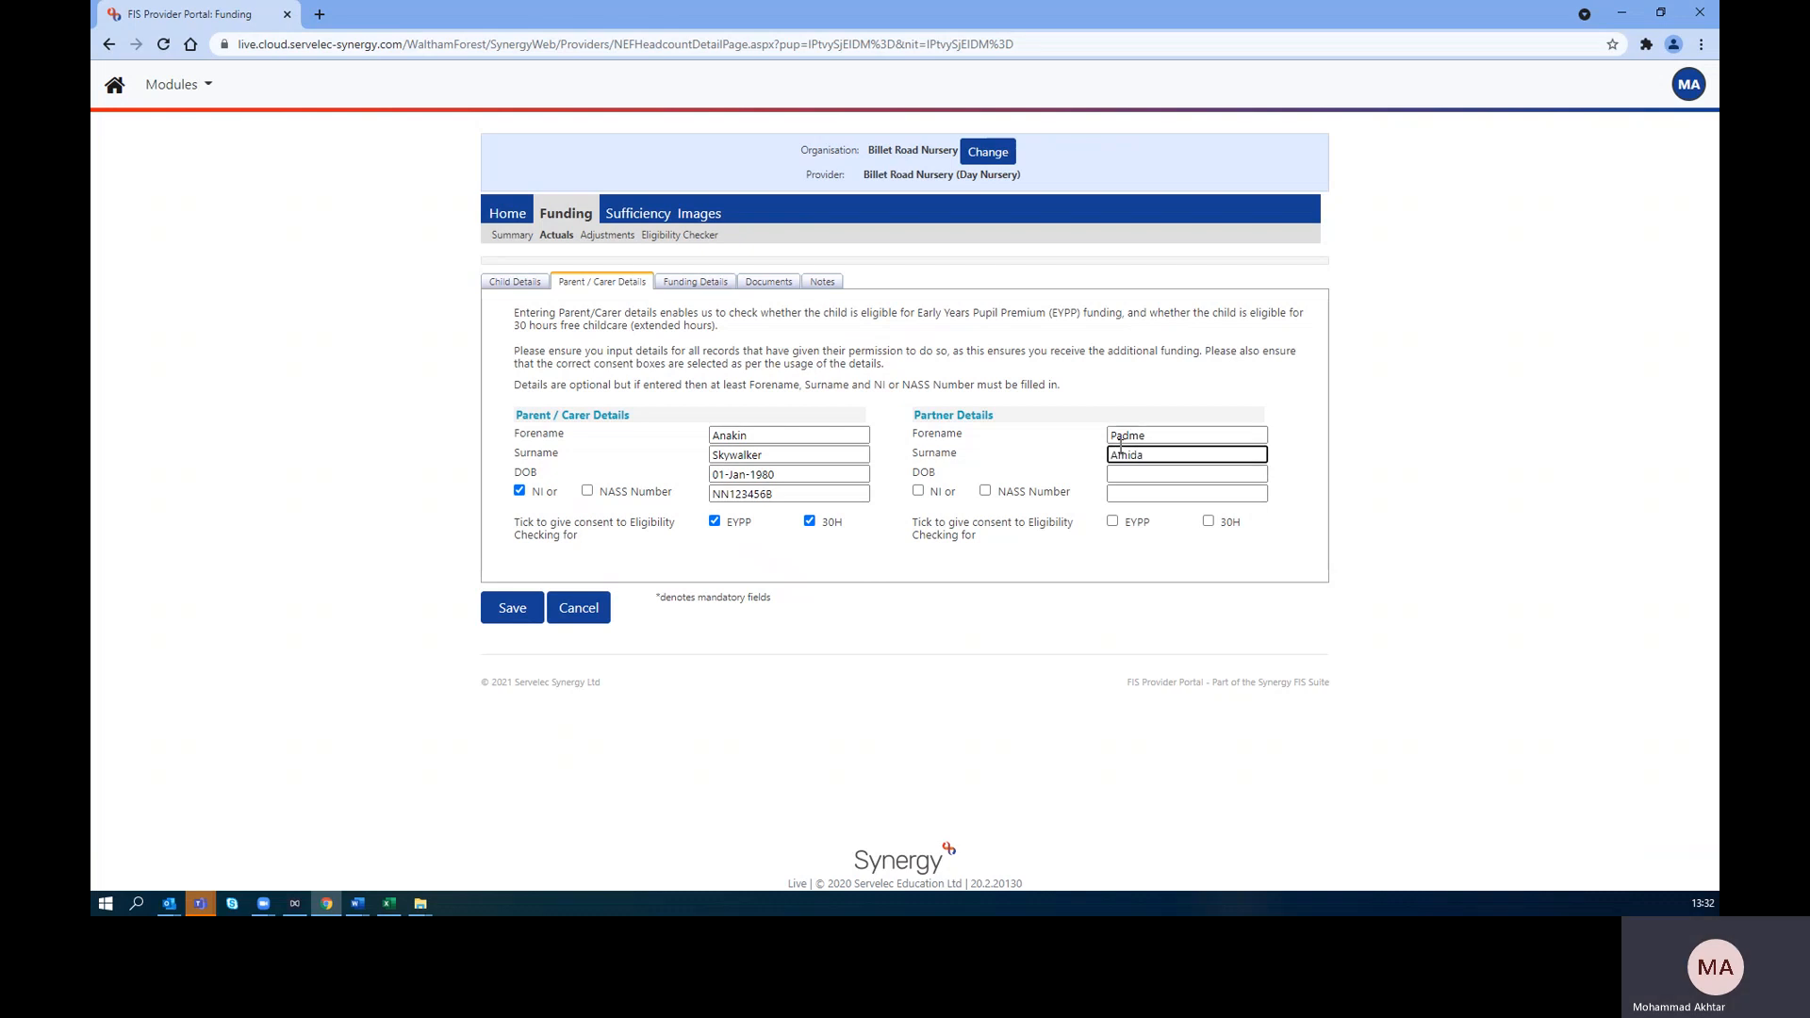
type("la")
Set the partner's date of birth using the date picker
left_click(1132, 476)
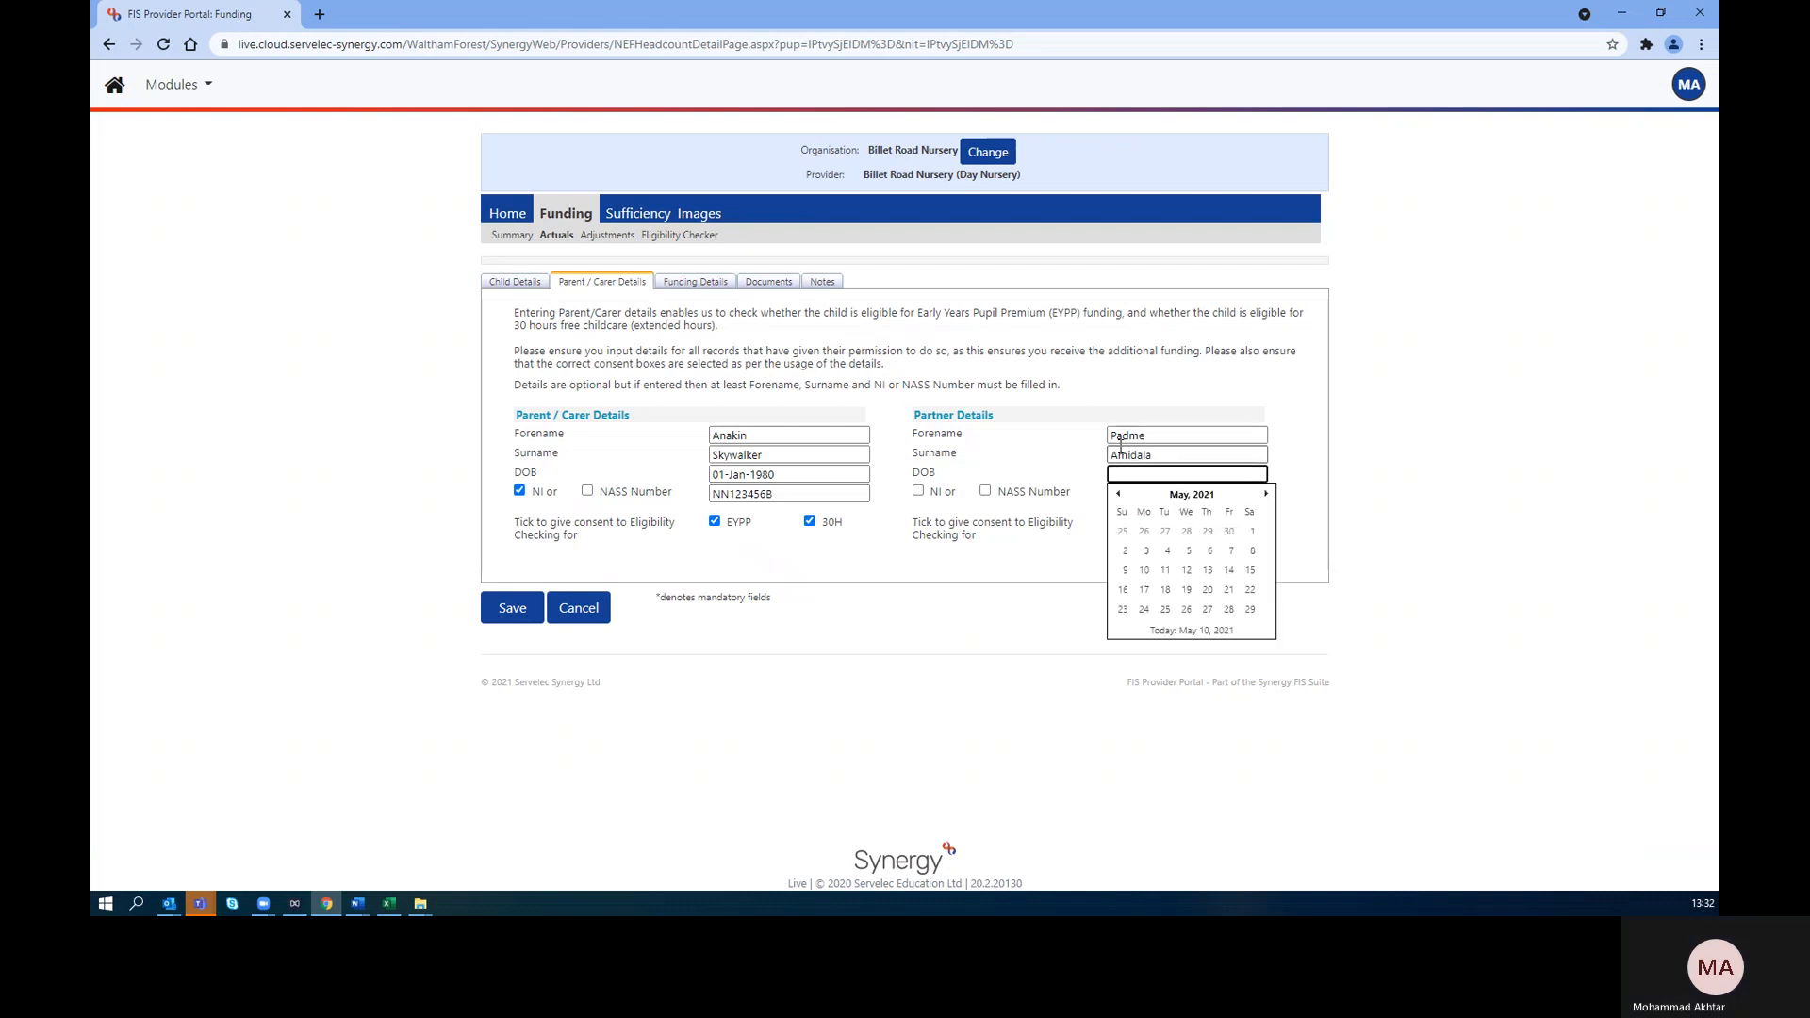
left_click(1189, 495)
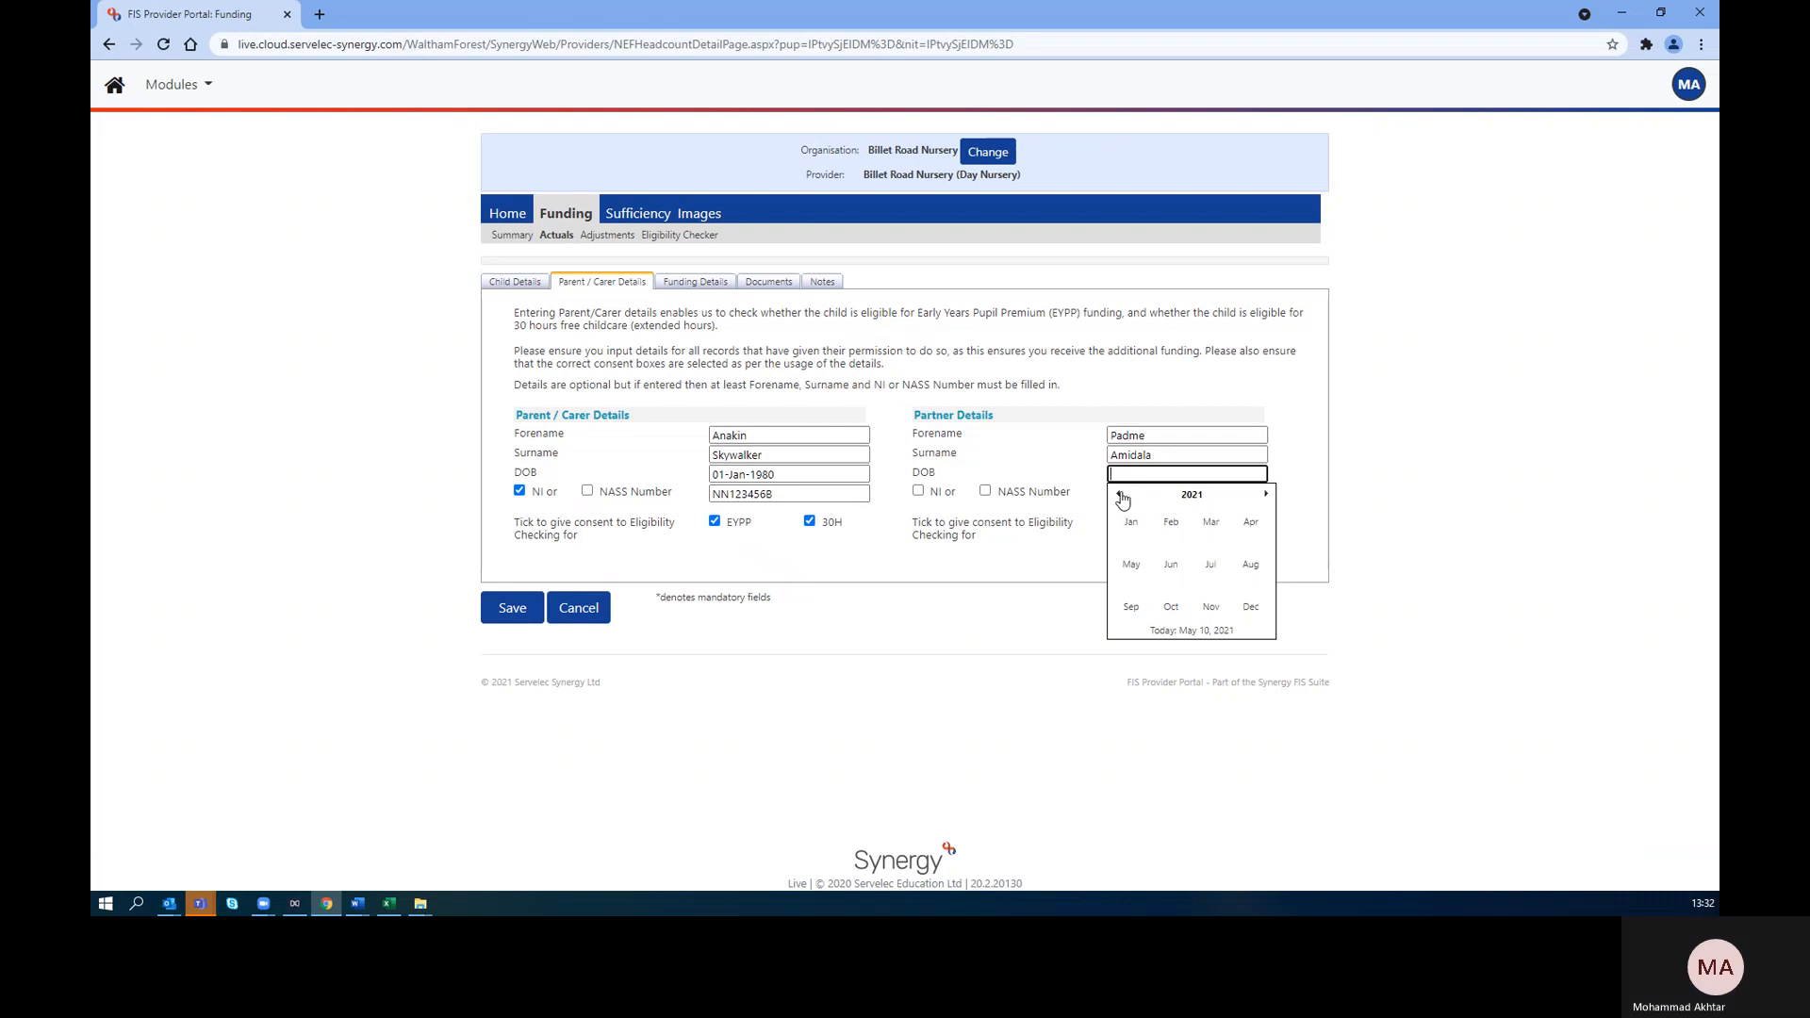
left_click(1178, 495)
left_click(1118, 497)
left_click(1118, 495)
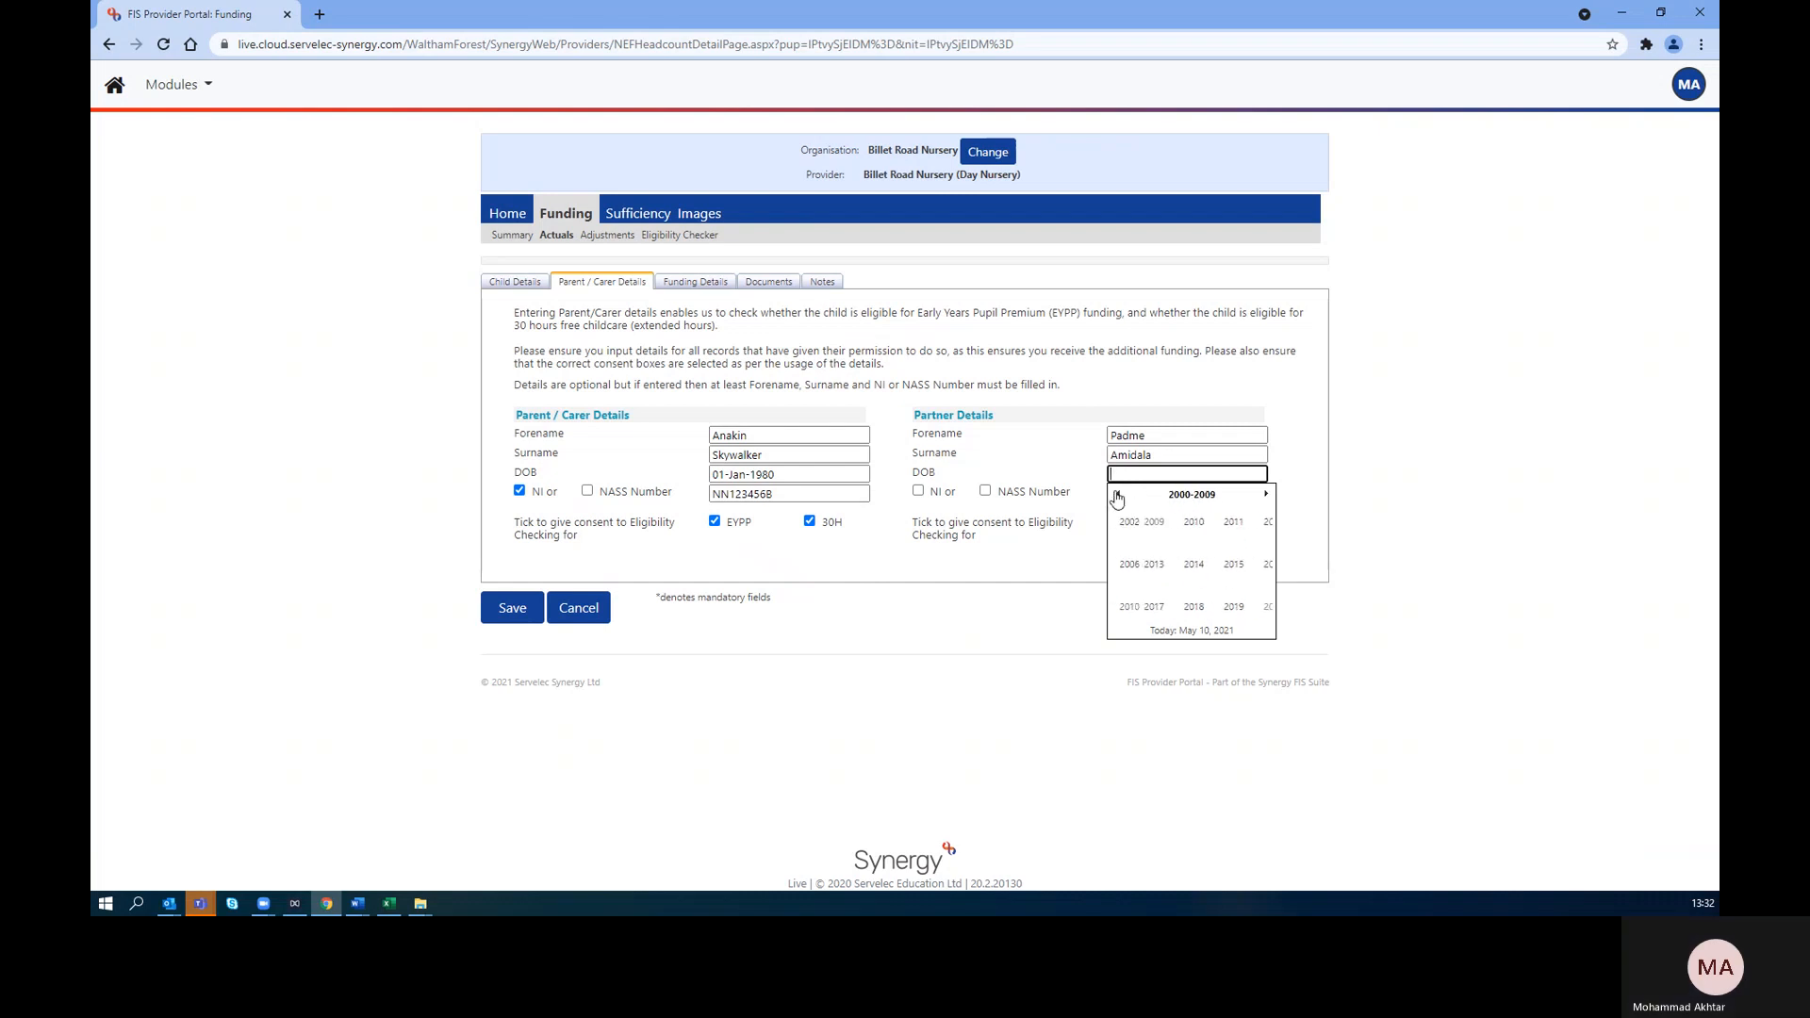
left_click(1118, 495)
left_click(1170, 525)
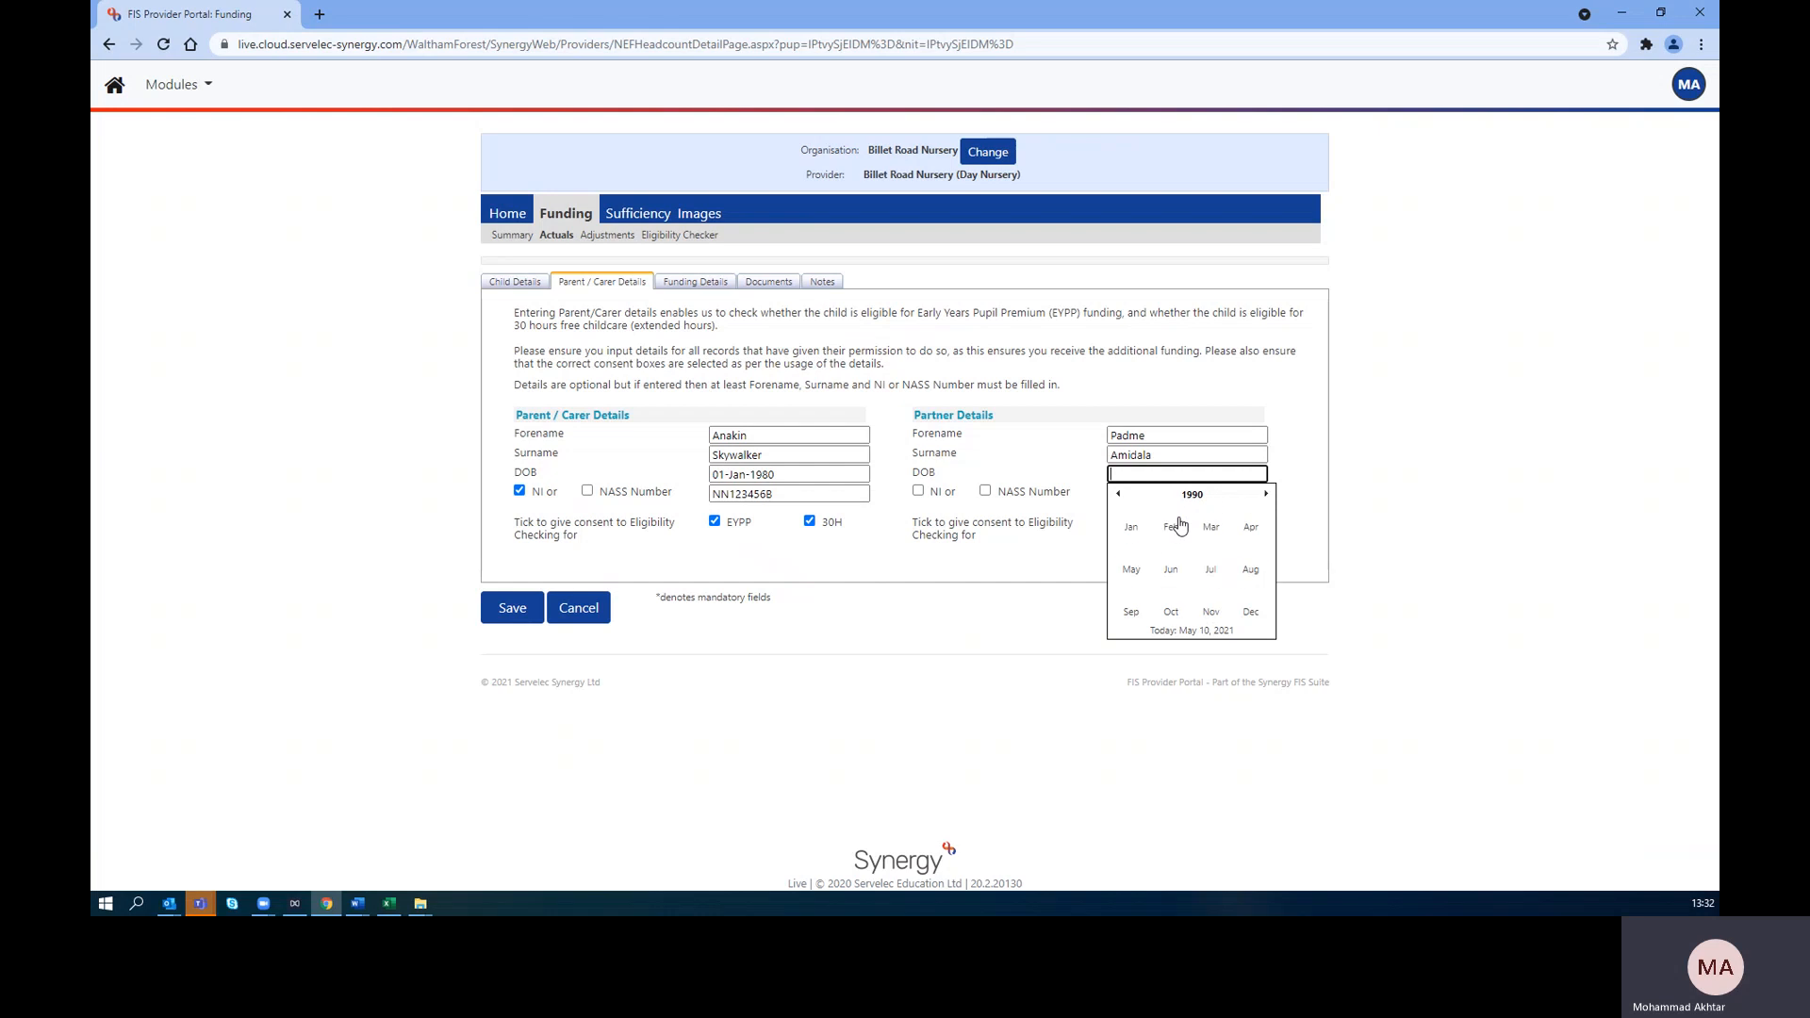
left_click(1131, 521)
left_click(1147, 538)
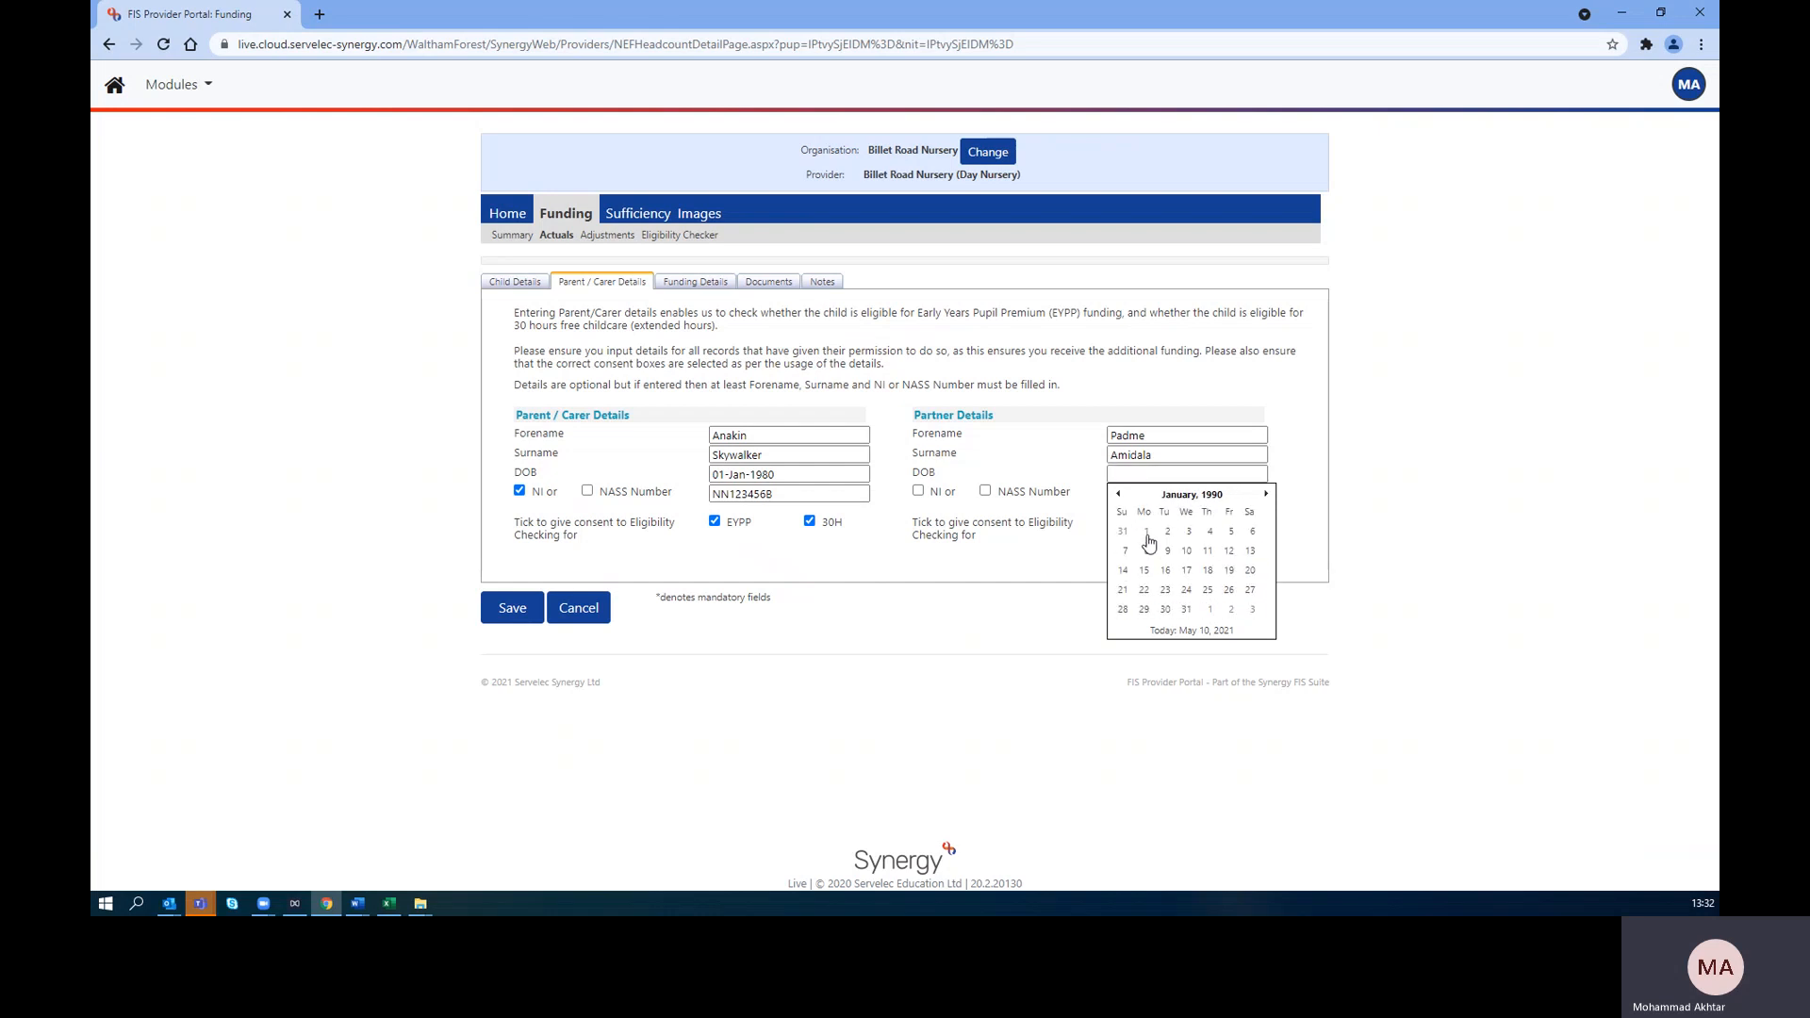
Enter the partner's NI number and give consent to eligibility checking for both EYPP and 30H
left_click(917, 490)
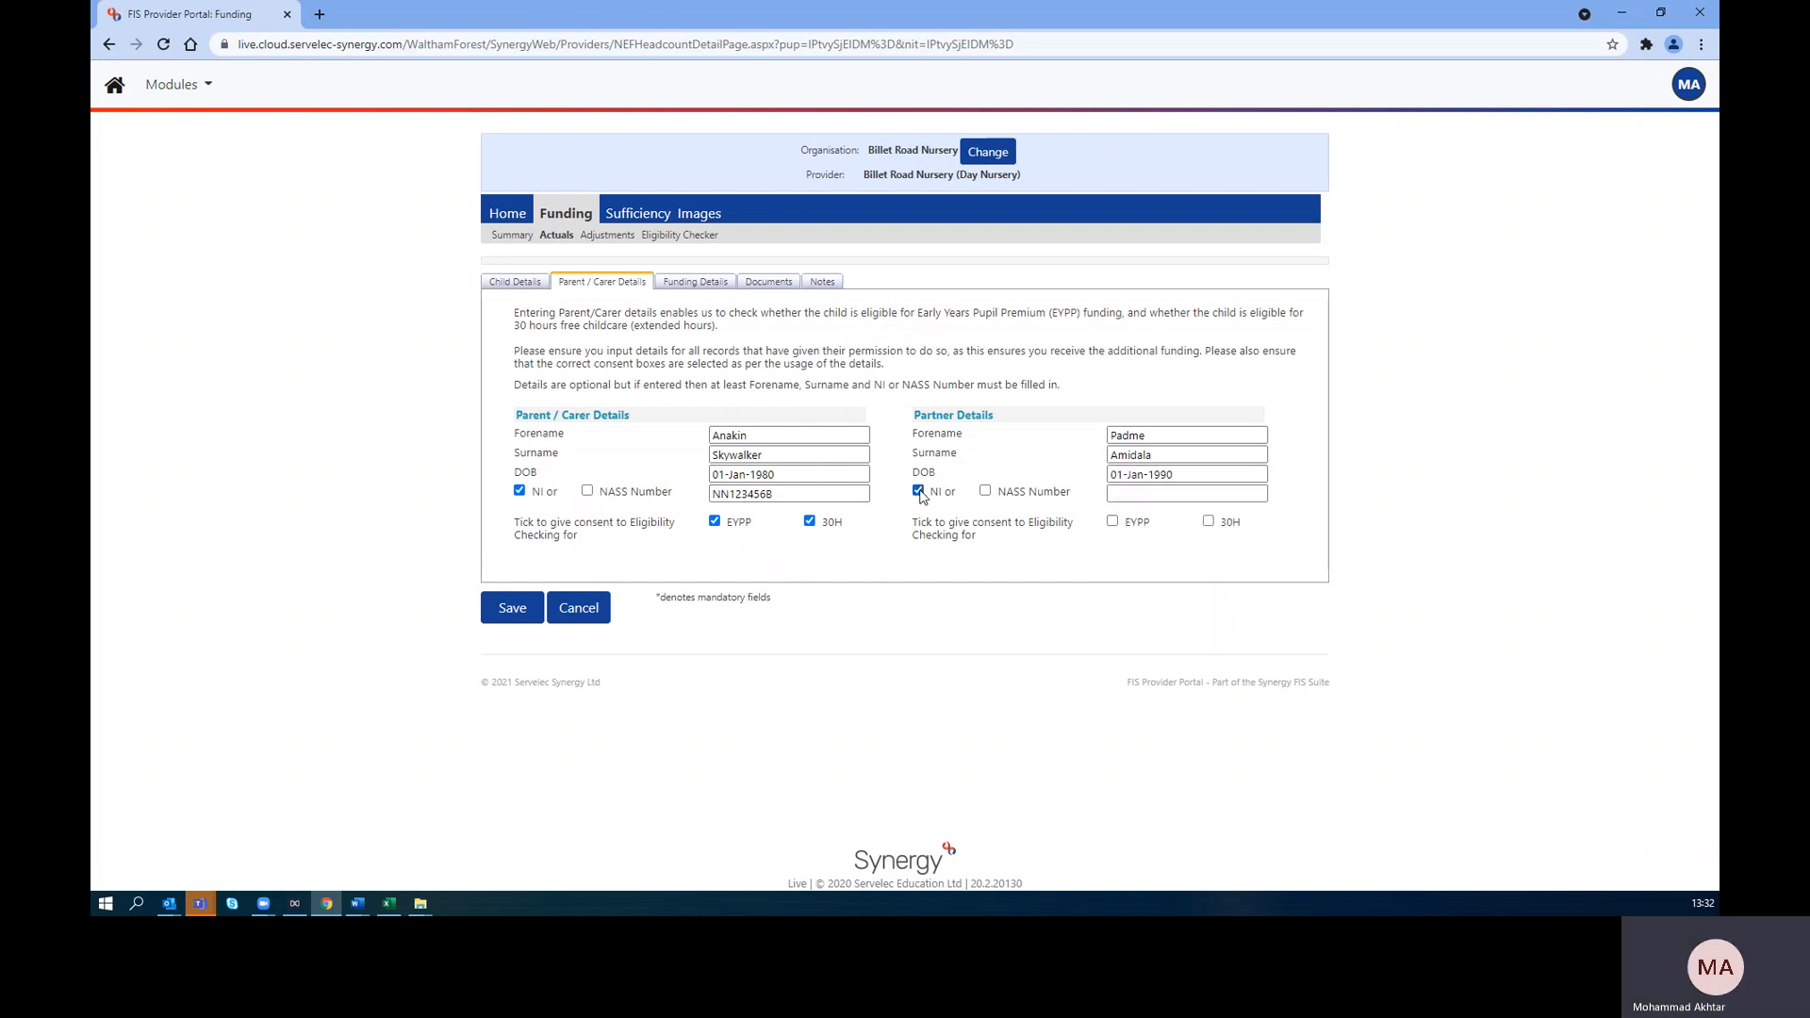
left_click(1117, 495)
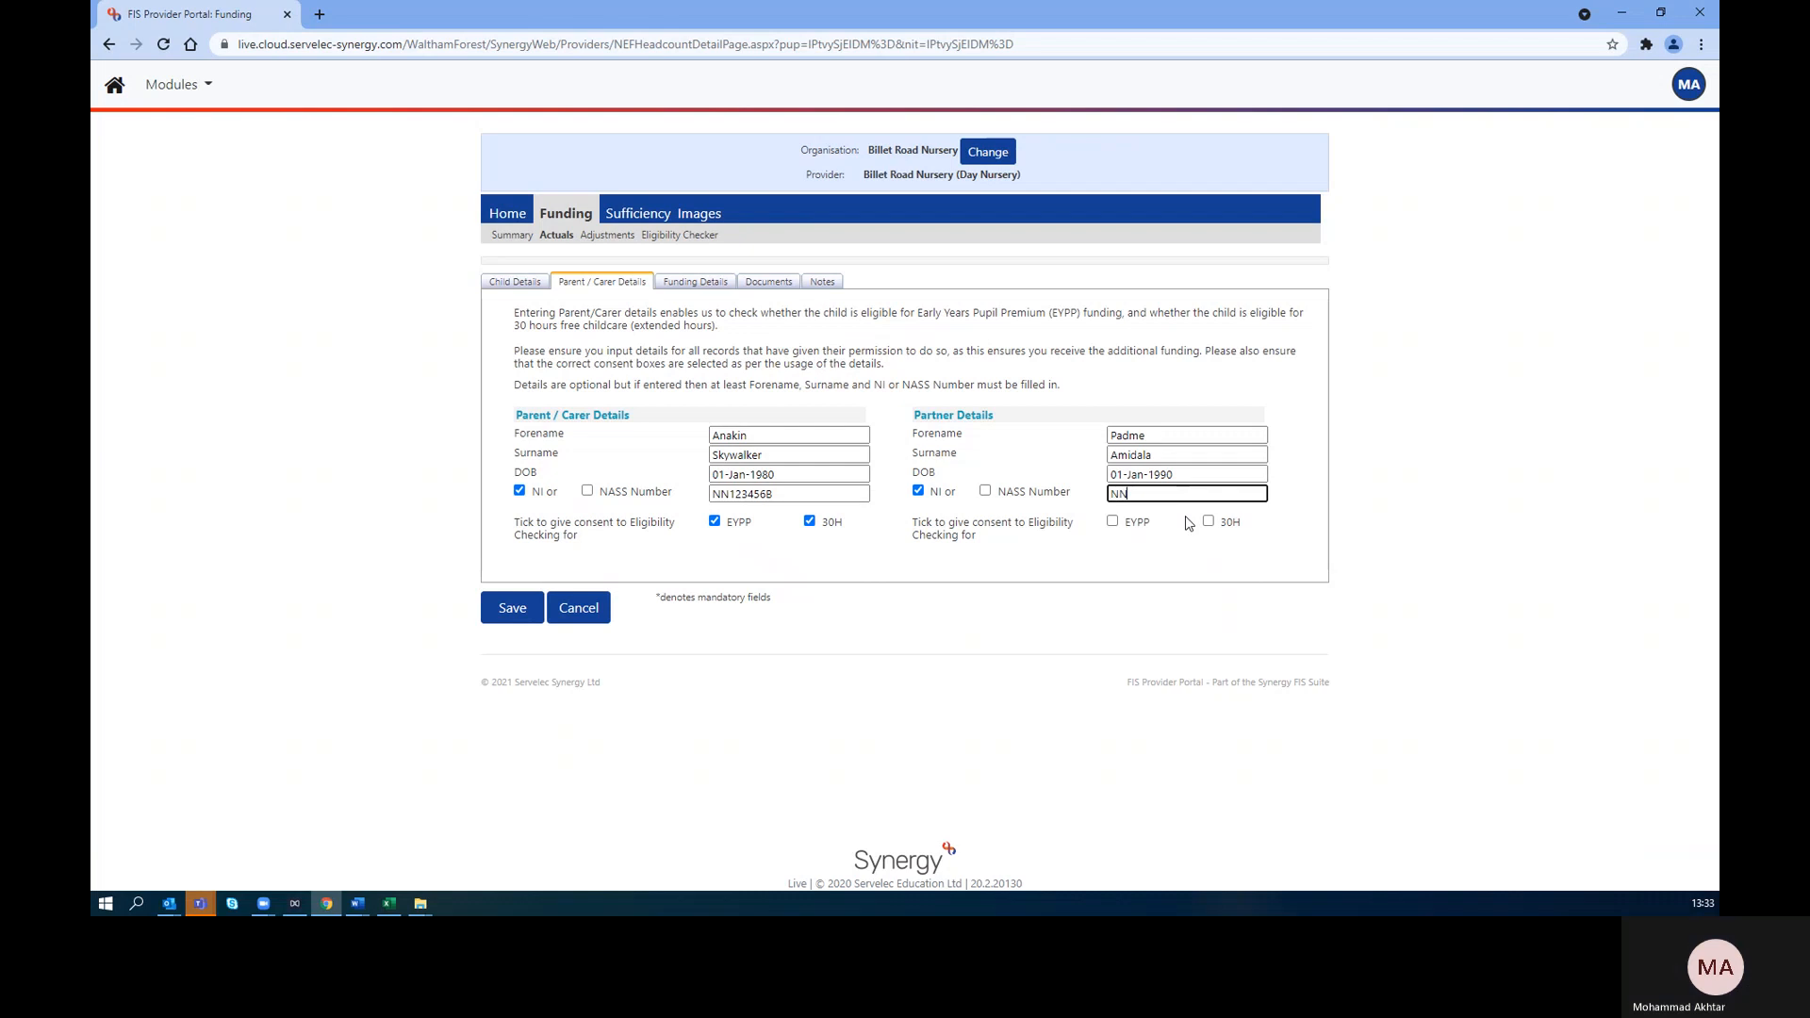
type("NN654321B")
left_click(1113, 522)
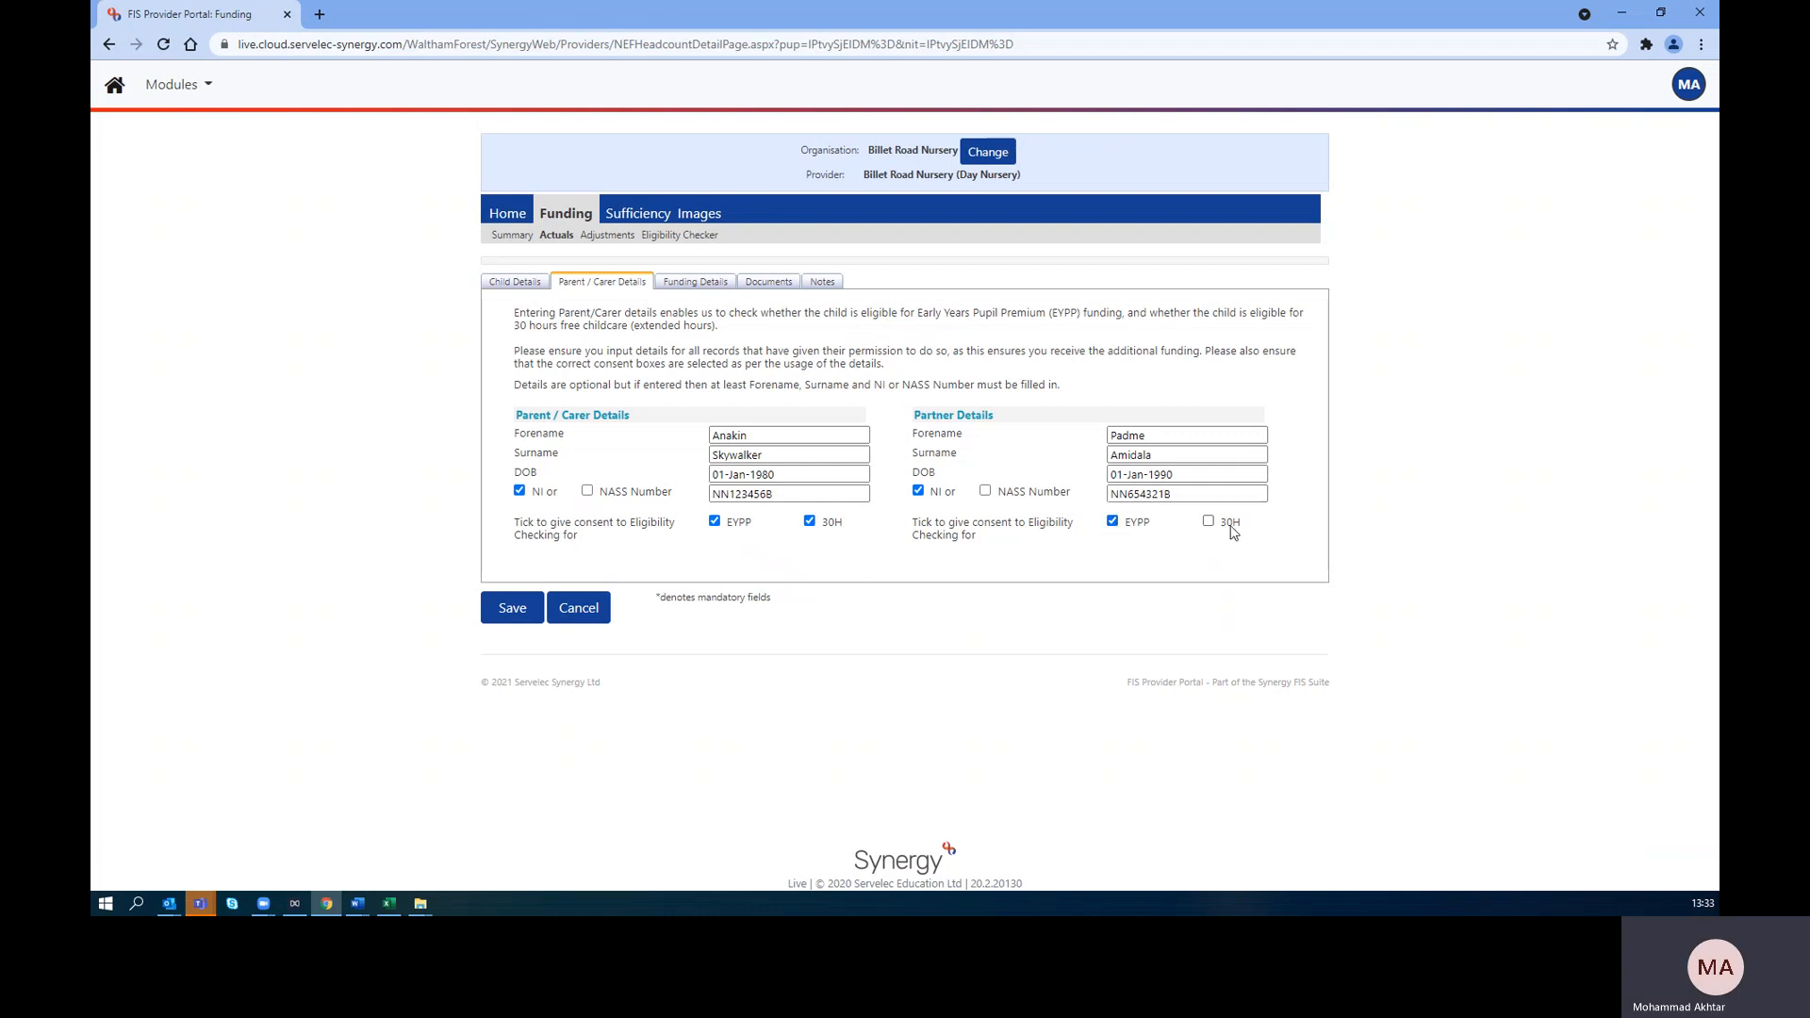
left_click(1209, 522)
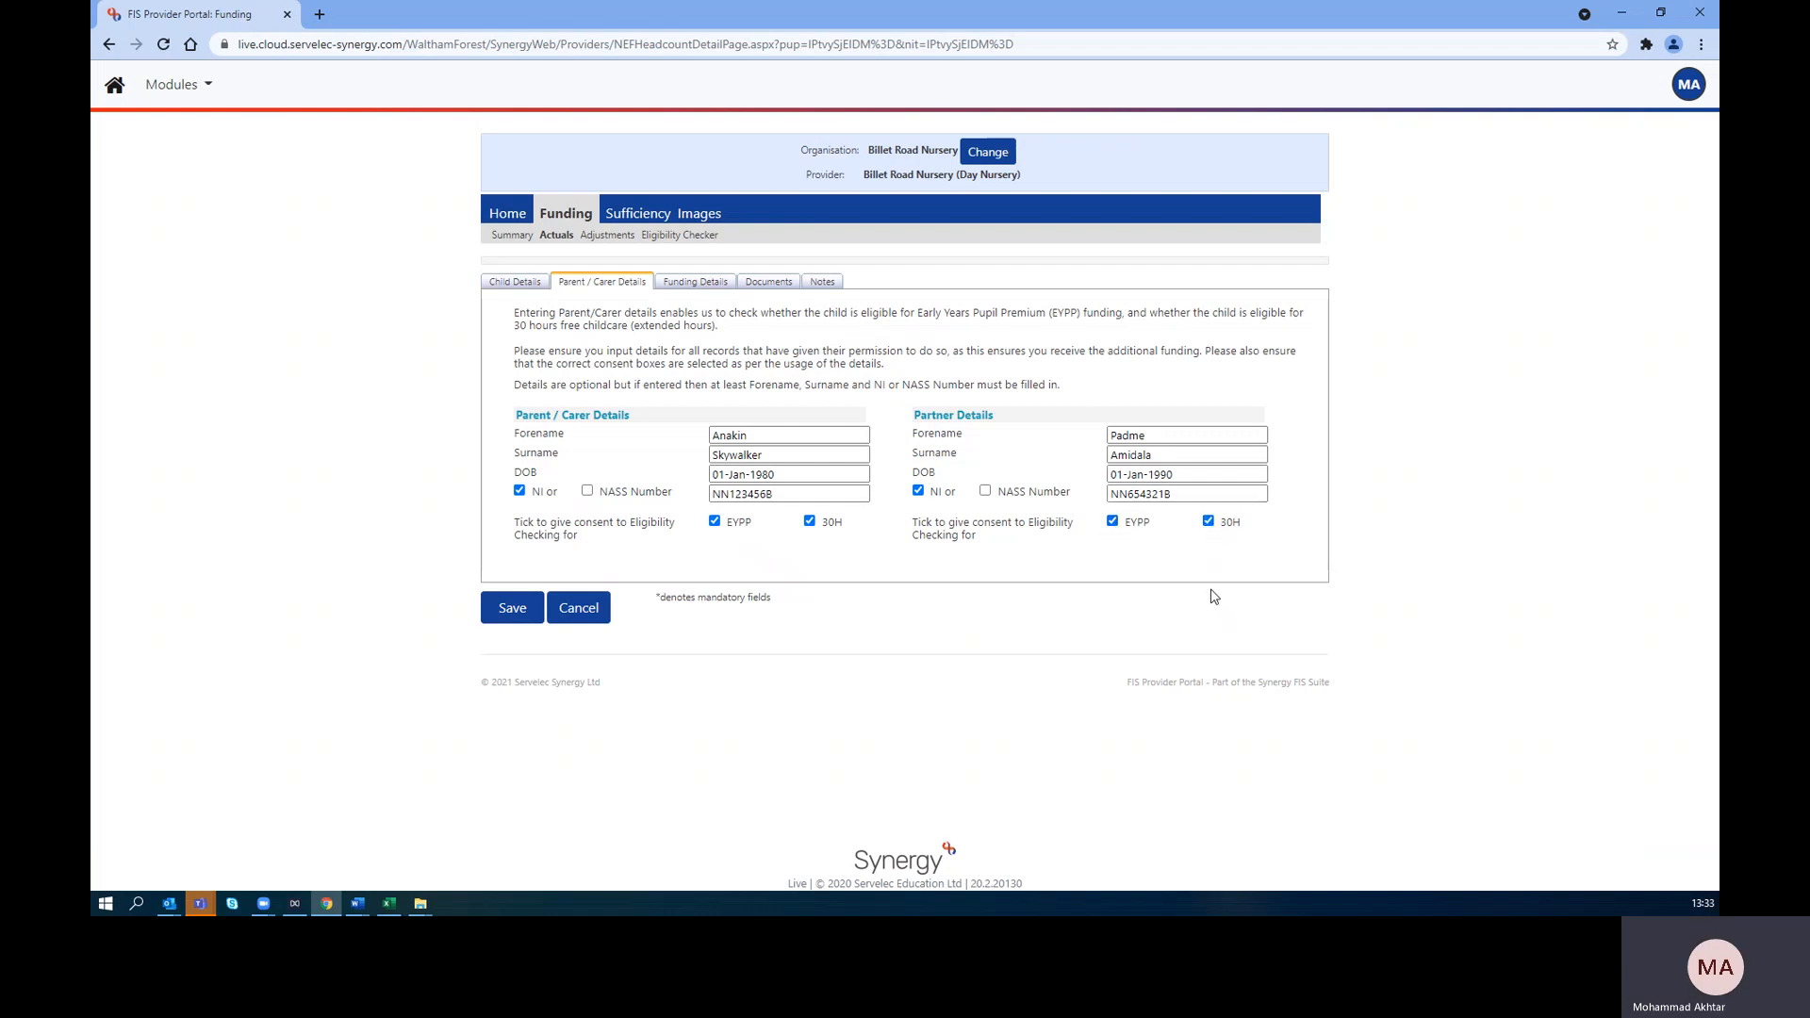
In the funding details, apply the default term dates and set the weeks attended in term to 12.2
left_click(699, 287)
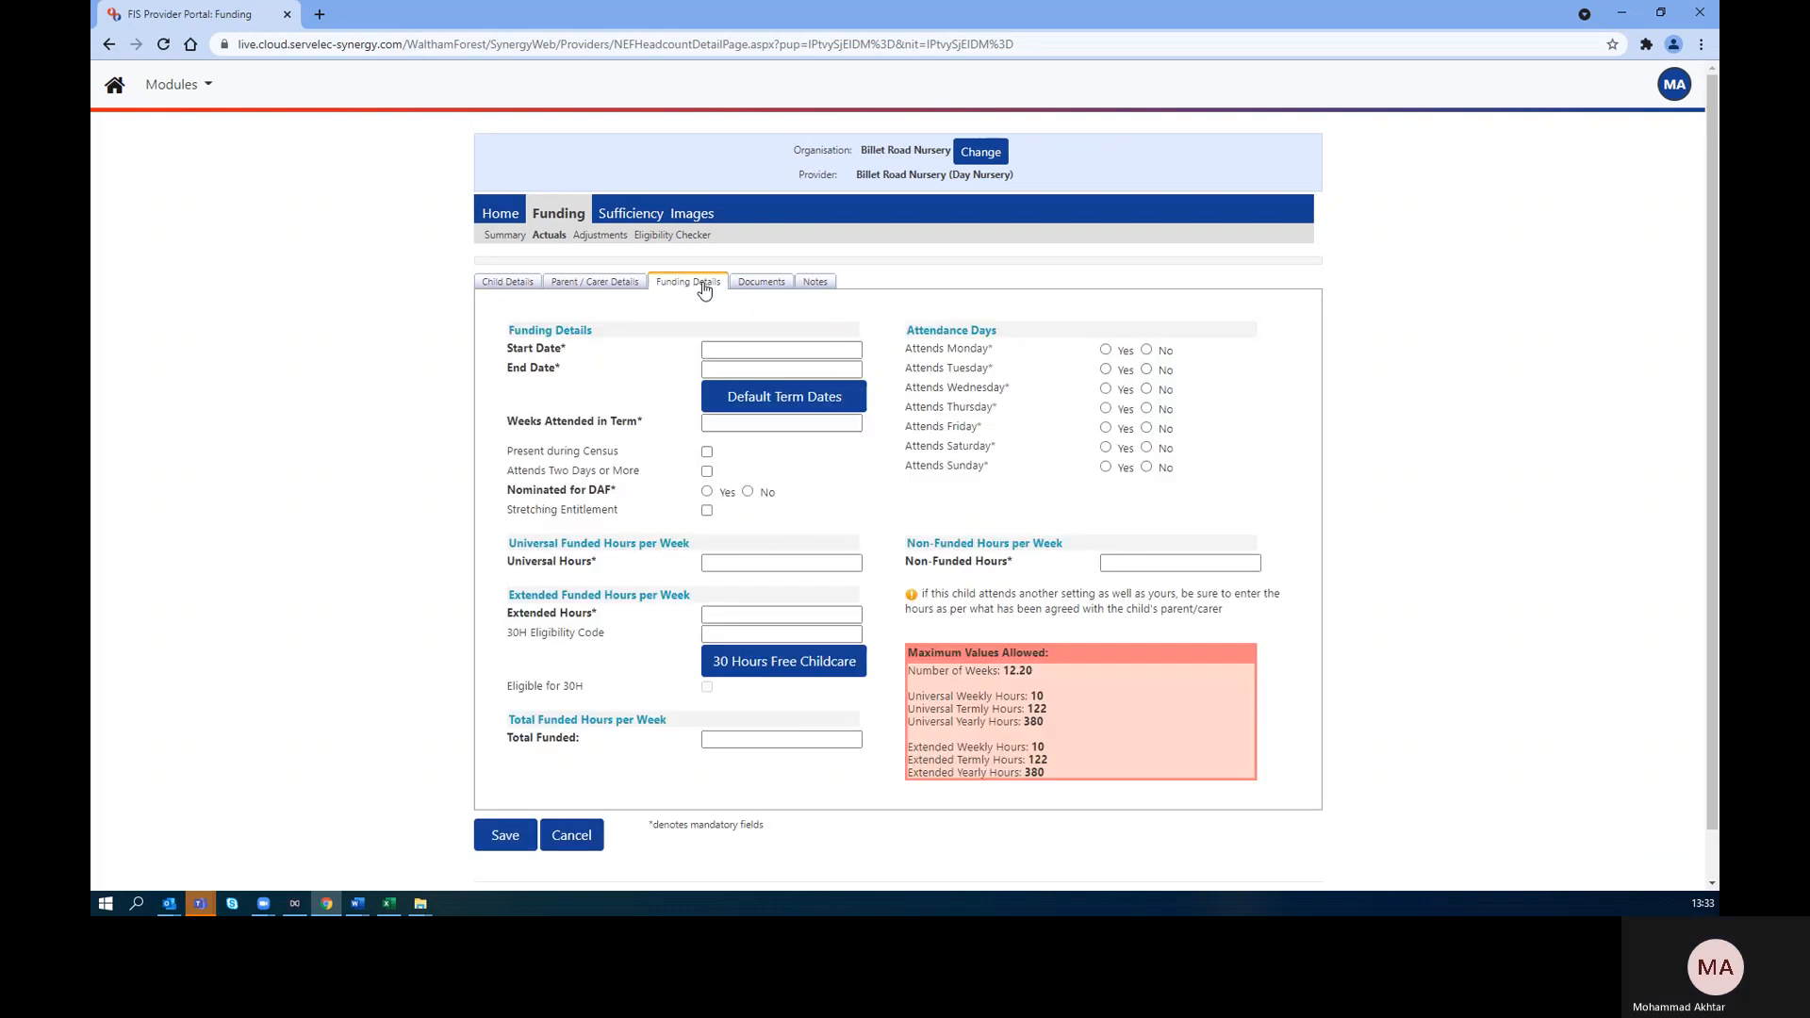
left_click(769, 413)
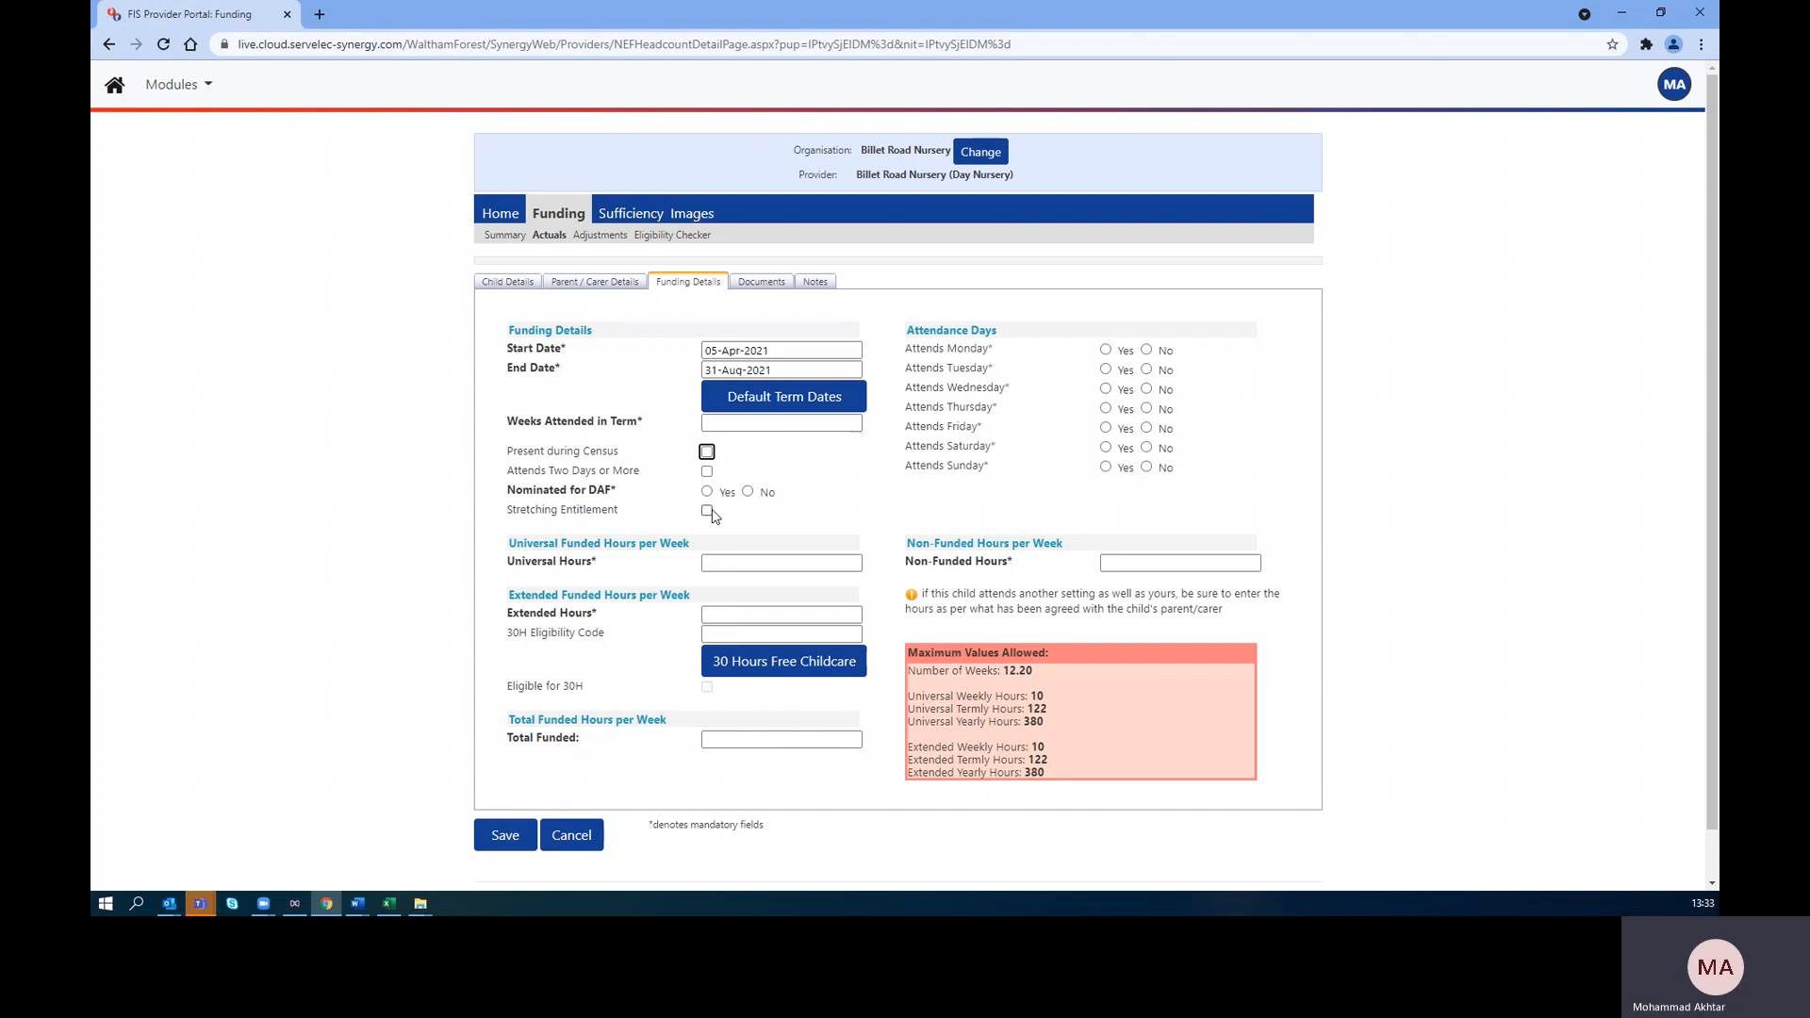
left_click(741, 424)
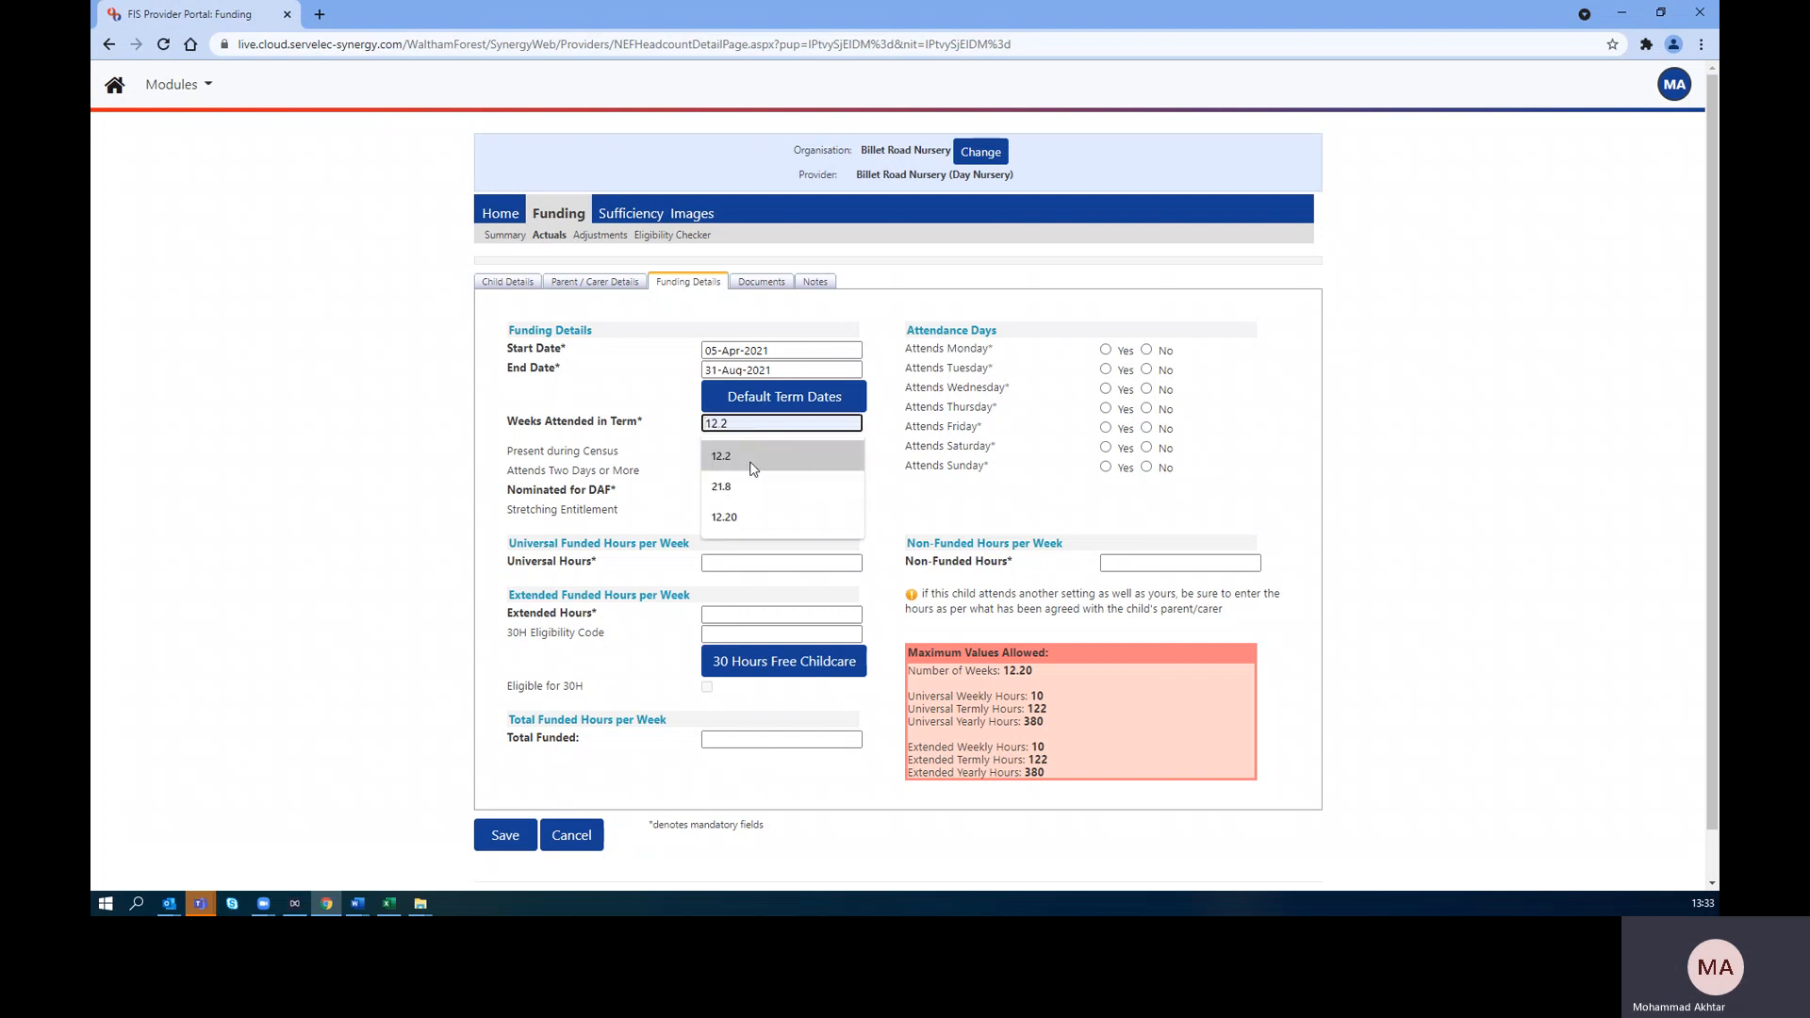
left_click(754, 456)
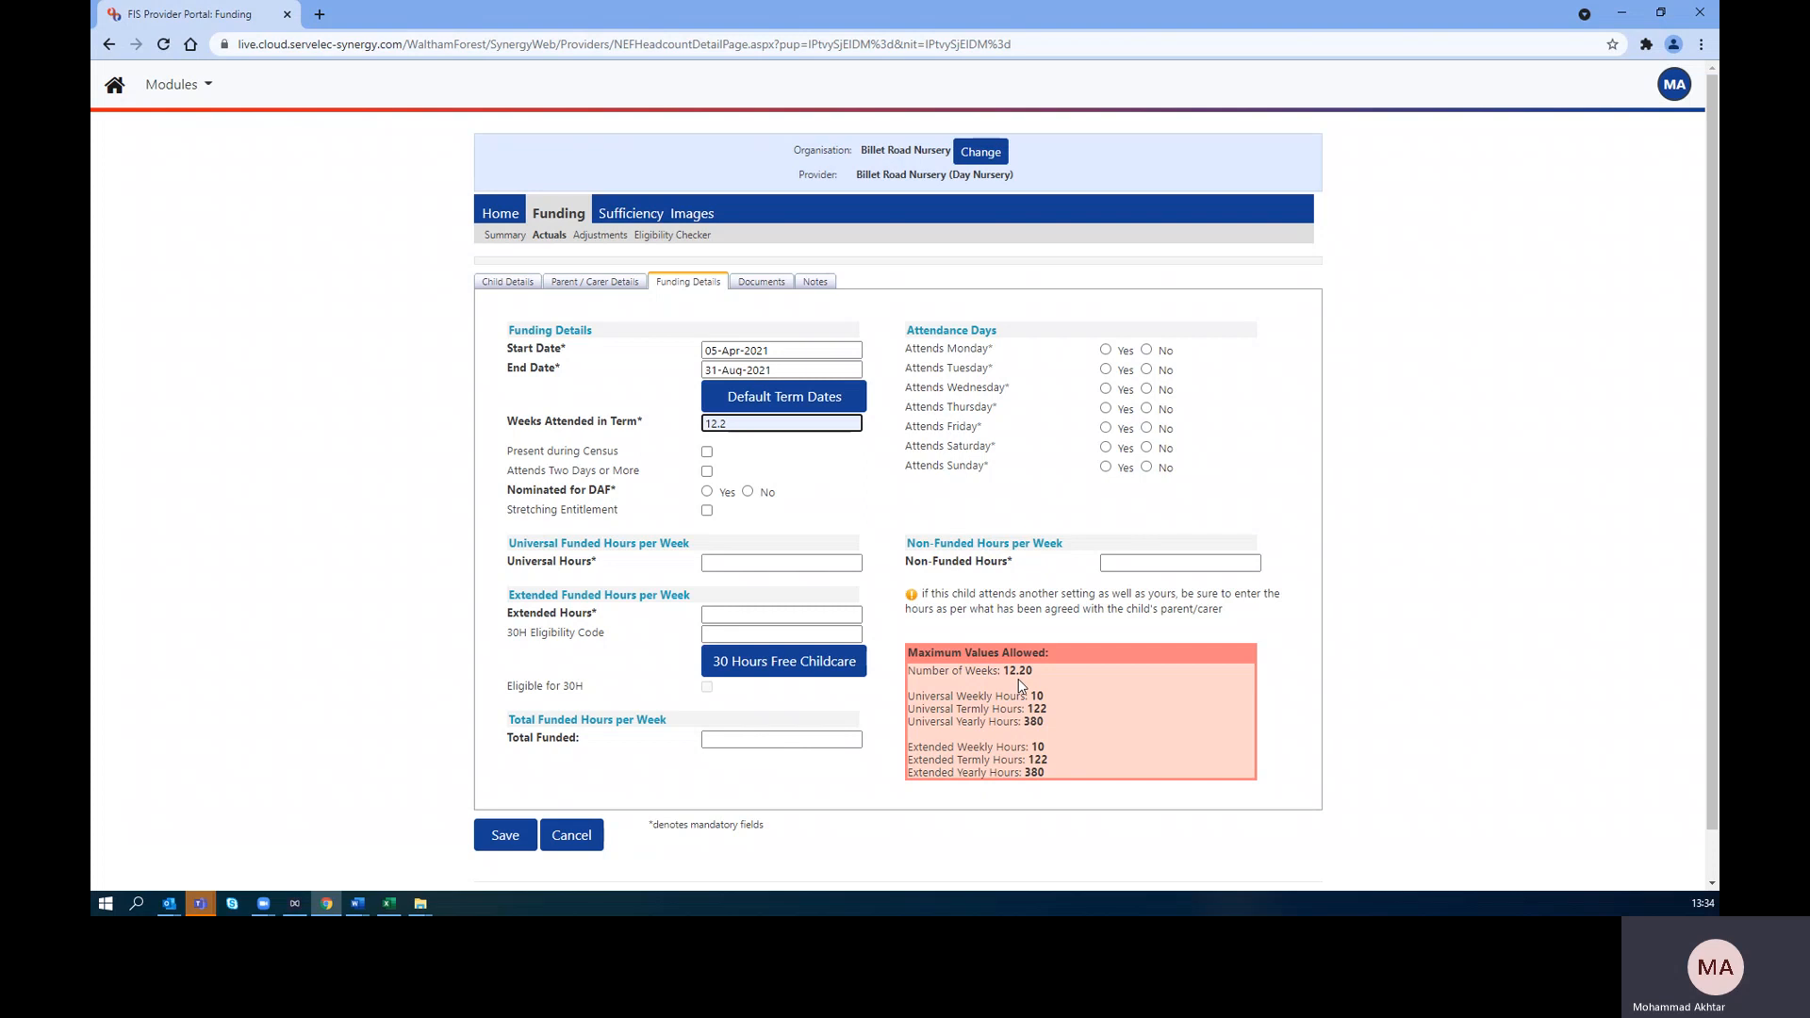
Mark the child as present during census and attending two days or more, and not nominated for DAF
left_click(707, 452)
left_click(708, 473)
left_click(750, 494)
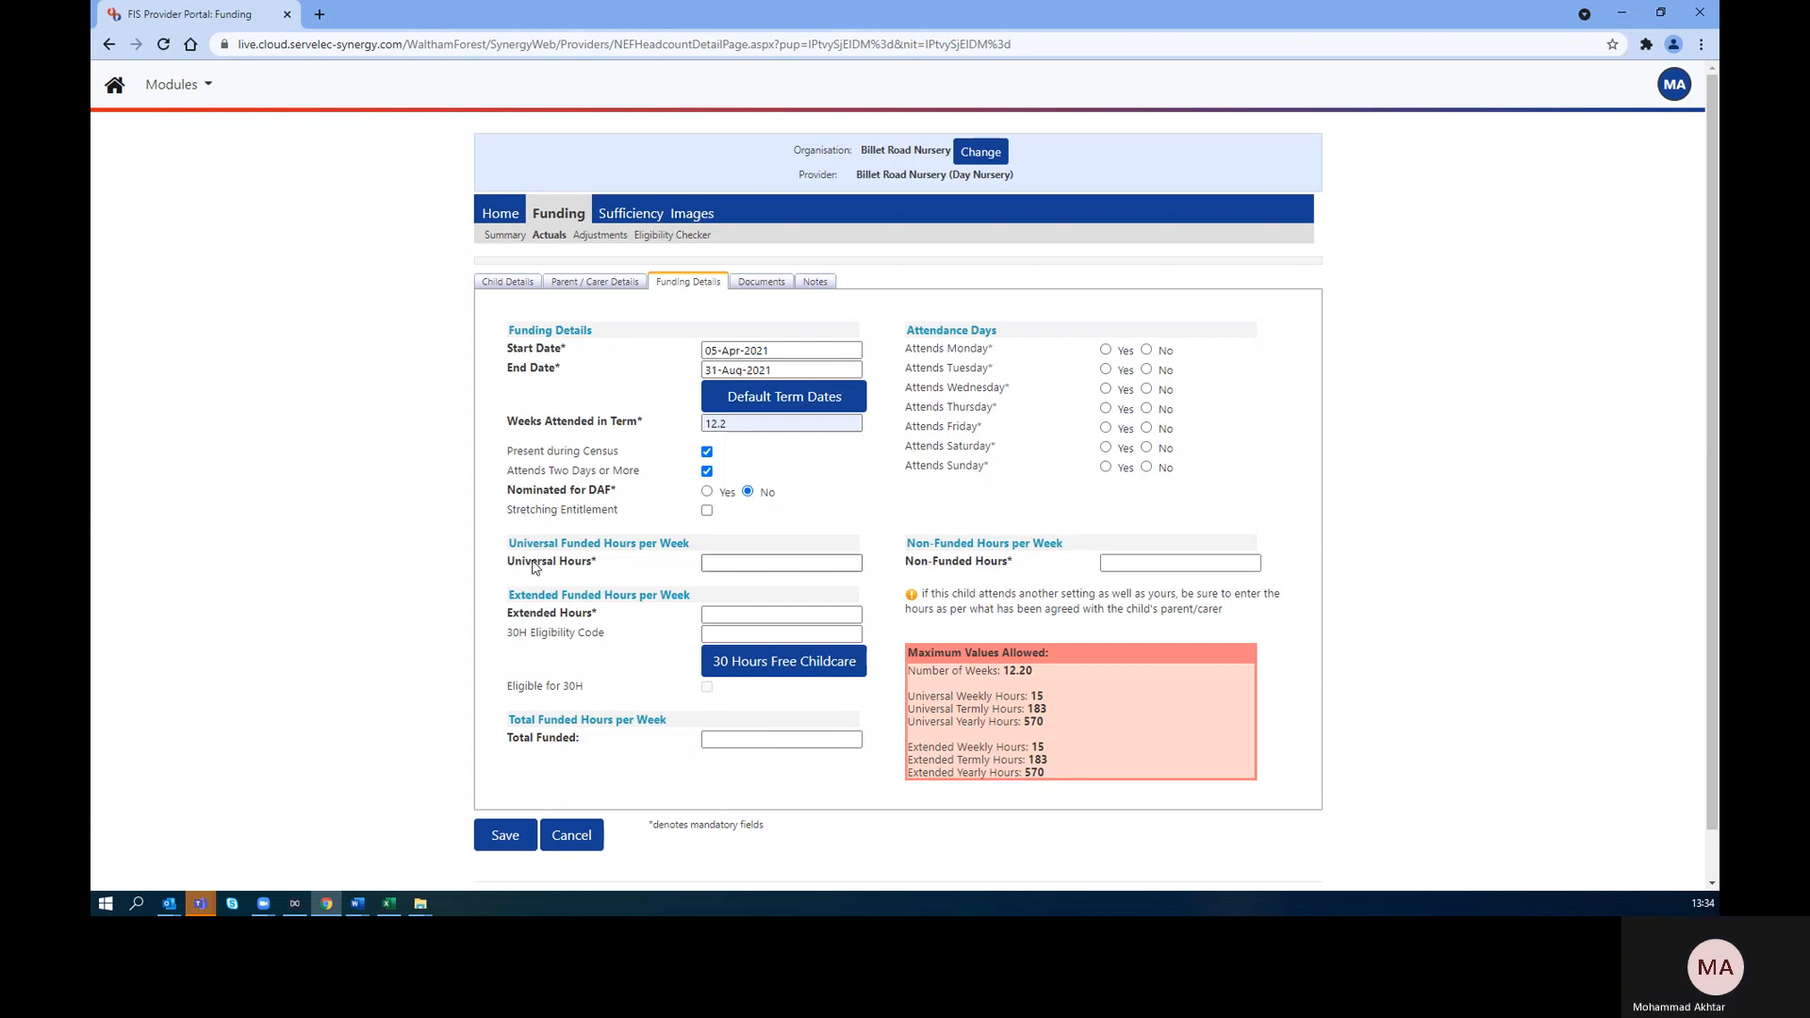
Set the universal funded hours to 15.00 and the extended funded hours to 10.00 per week
left_click(748, 562)
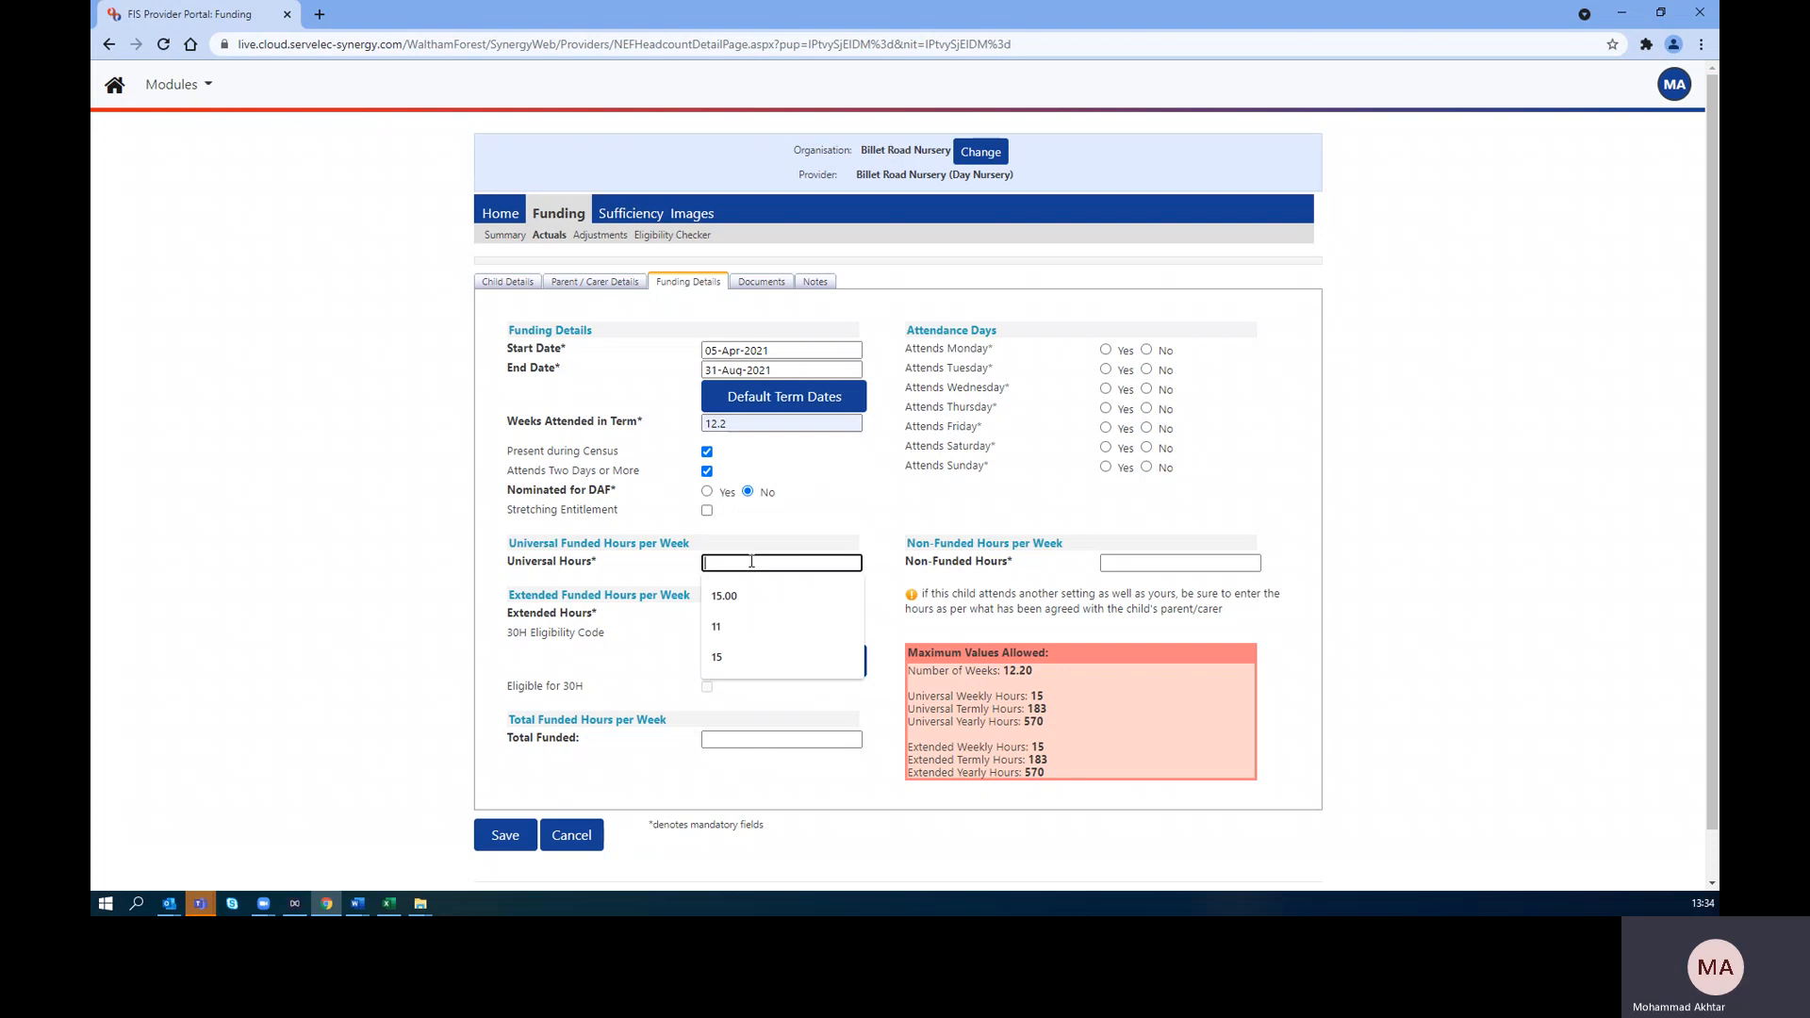
type("15")
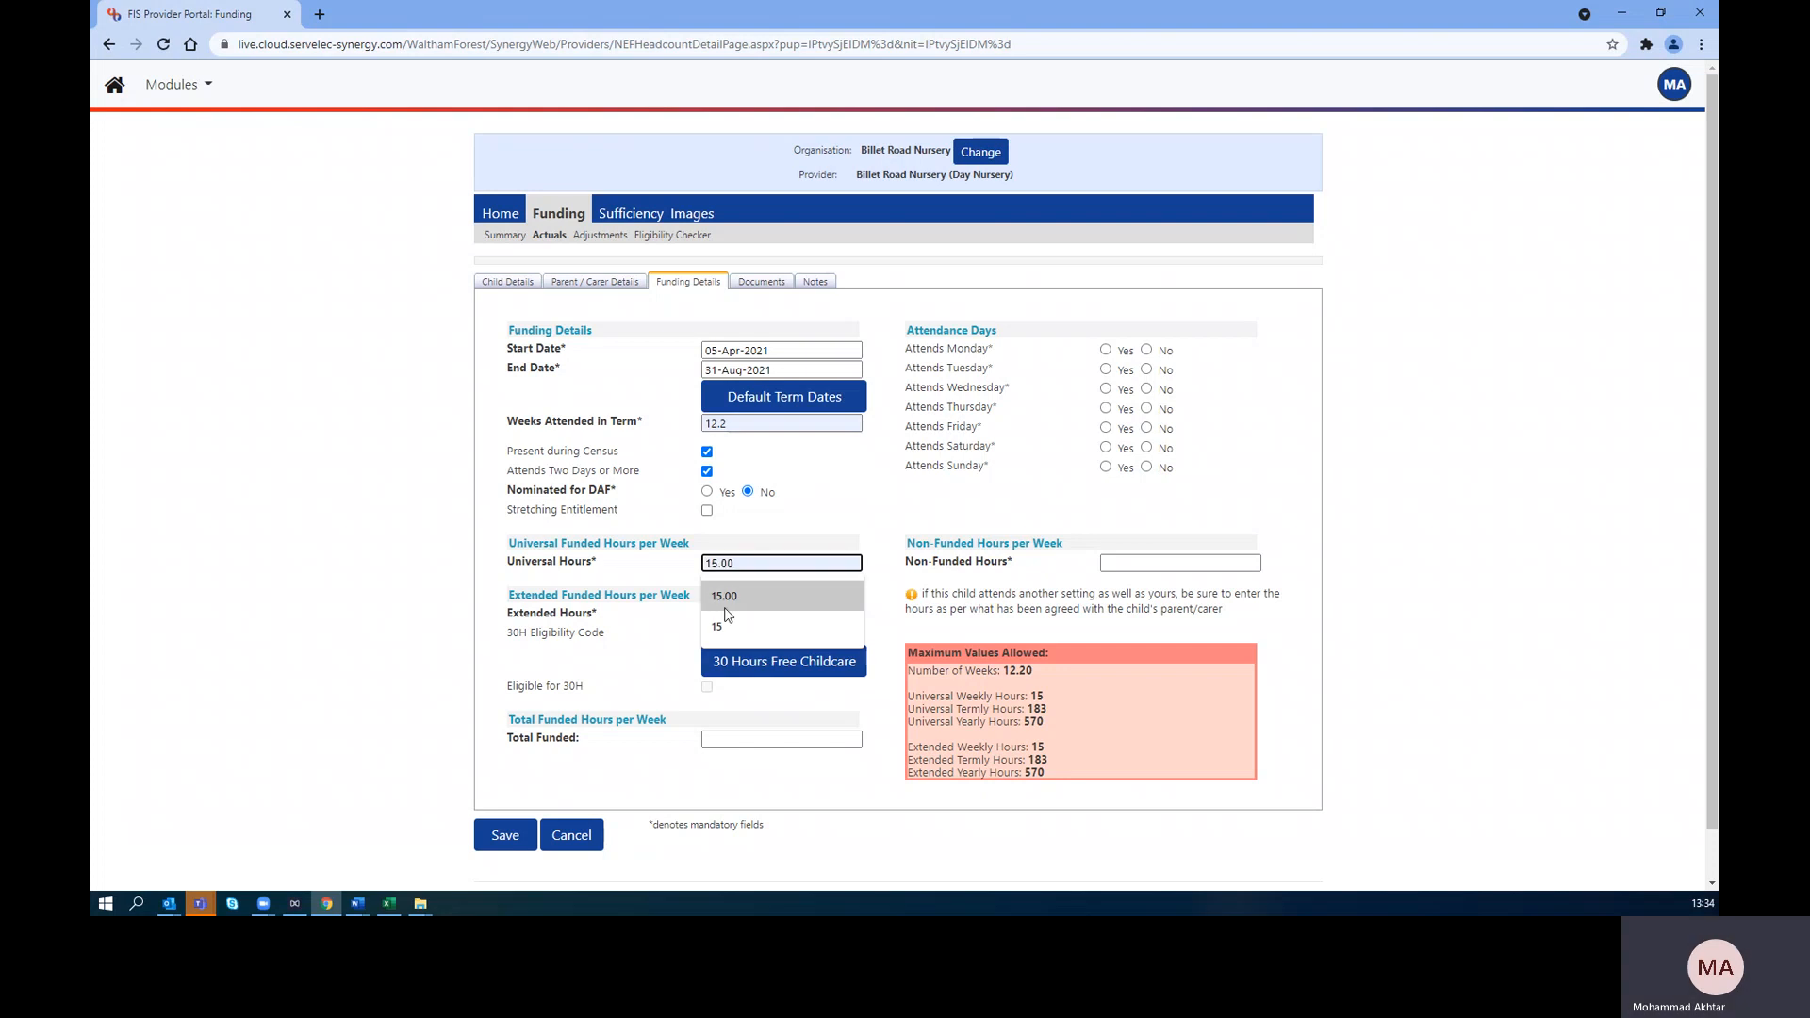
left_click(723, 596)
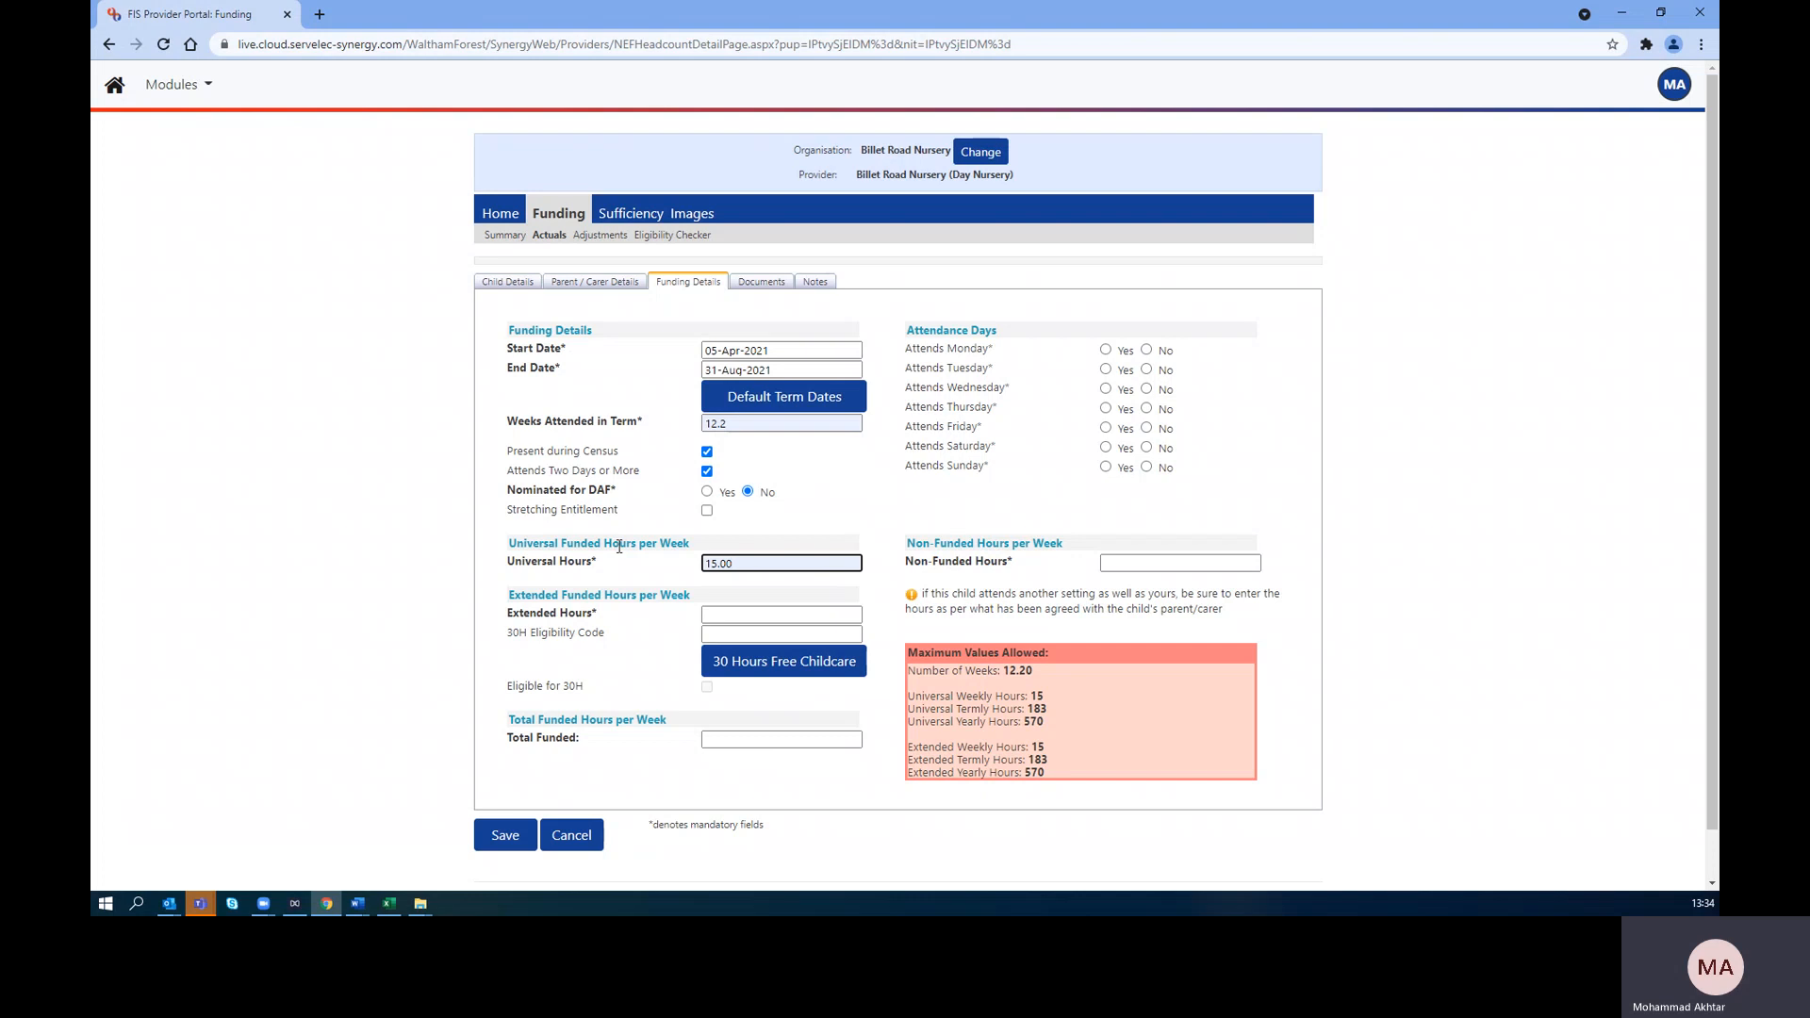
left_click(746, 615)
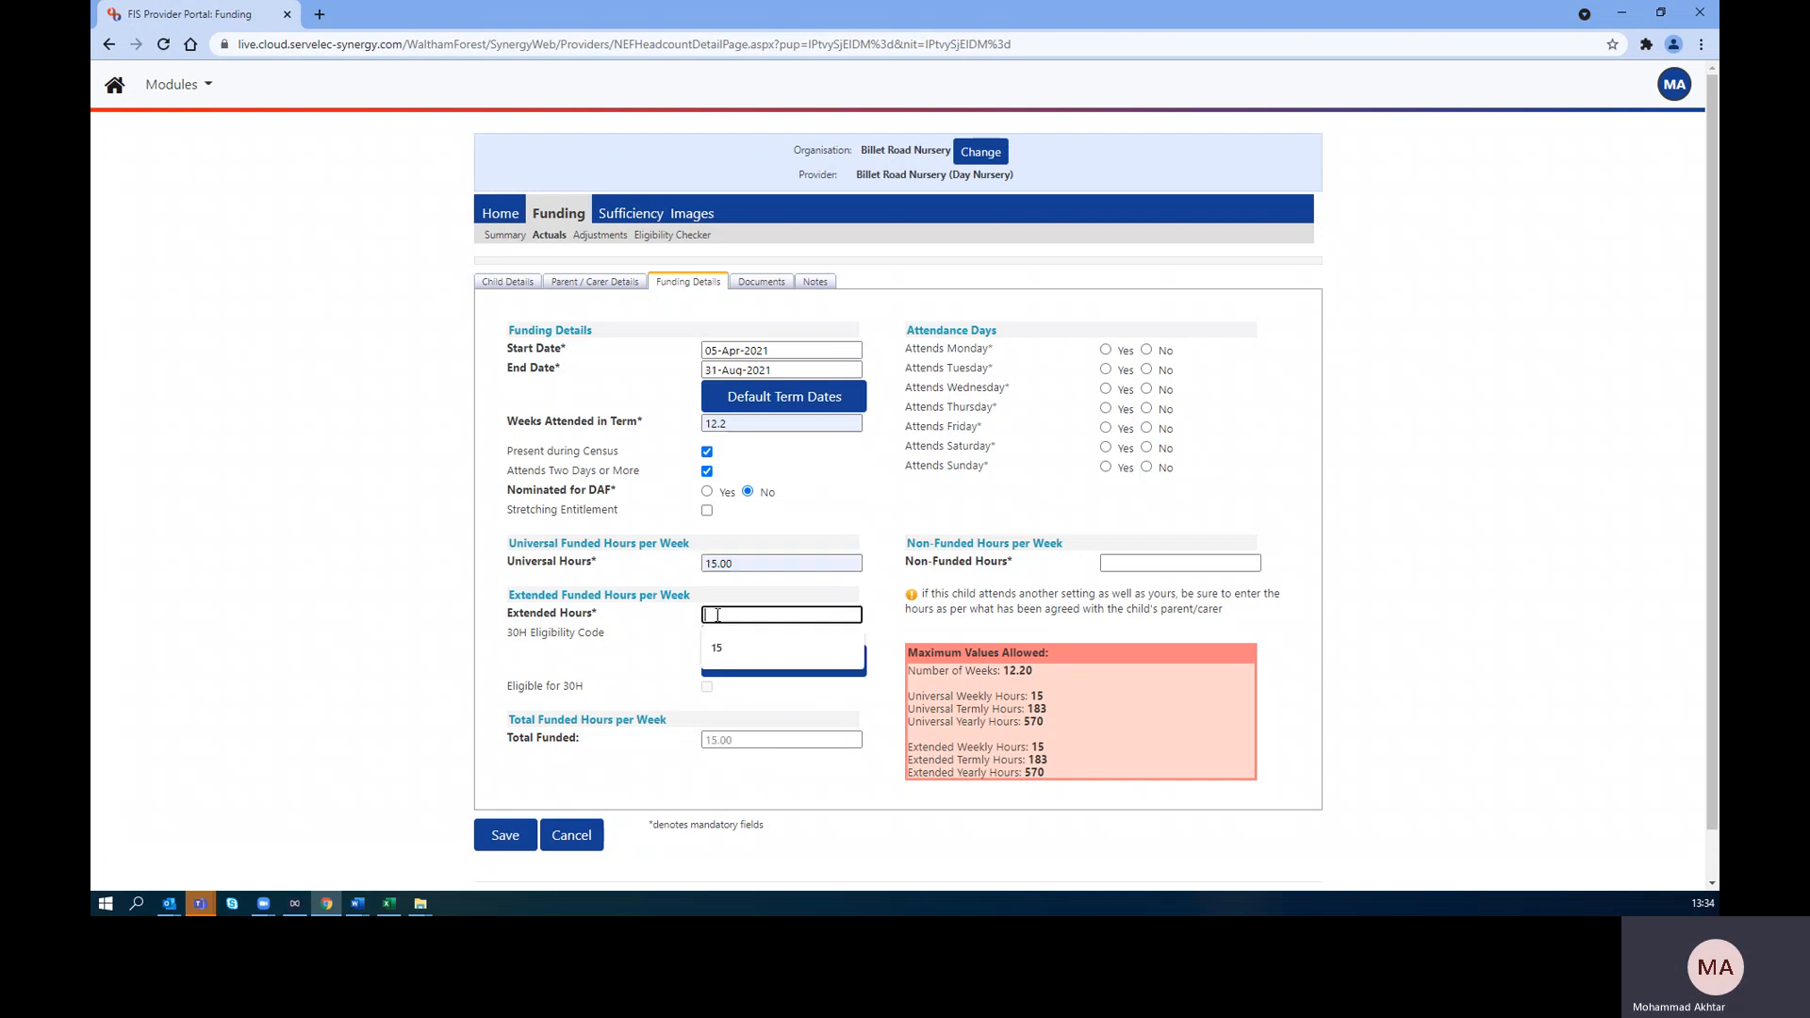
type("10")
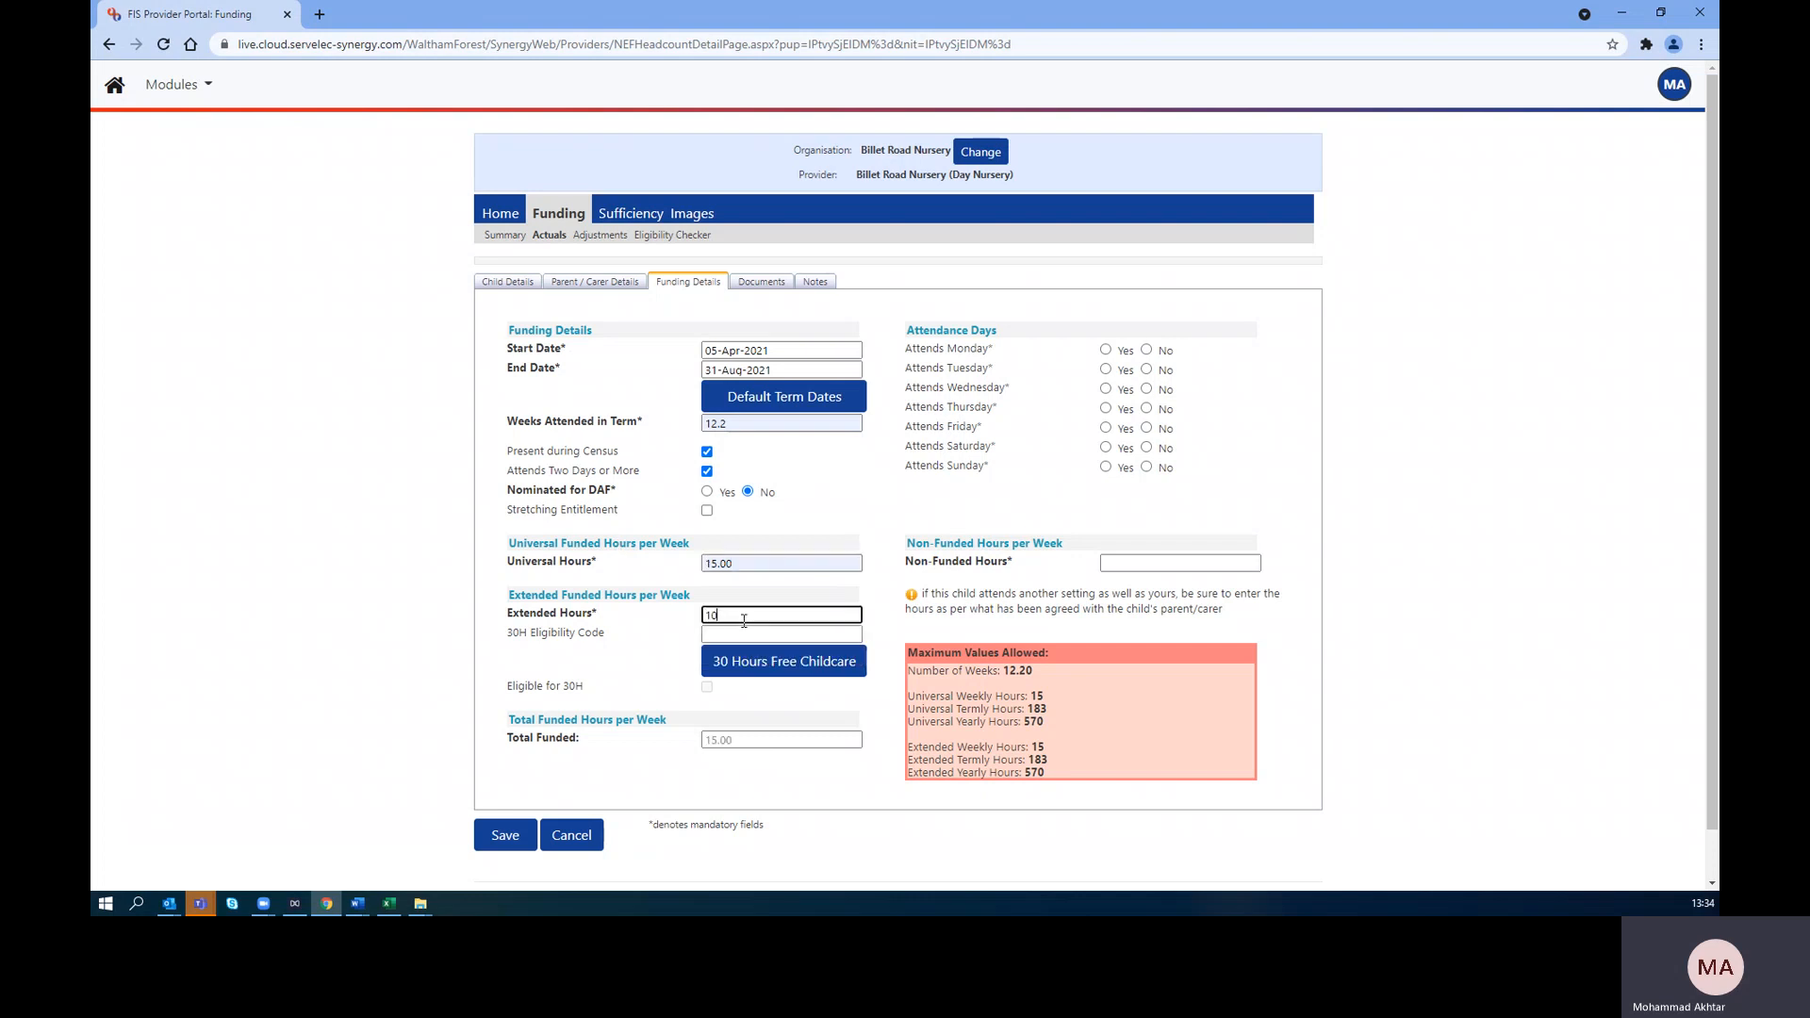
type(".00")
left_click(716, 618)
Fill in the child's 30H eligibility code from the saved suggestions
left_click(719, 632)
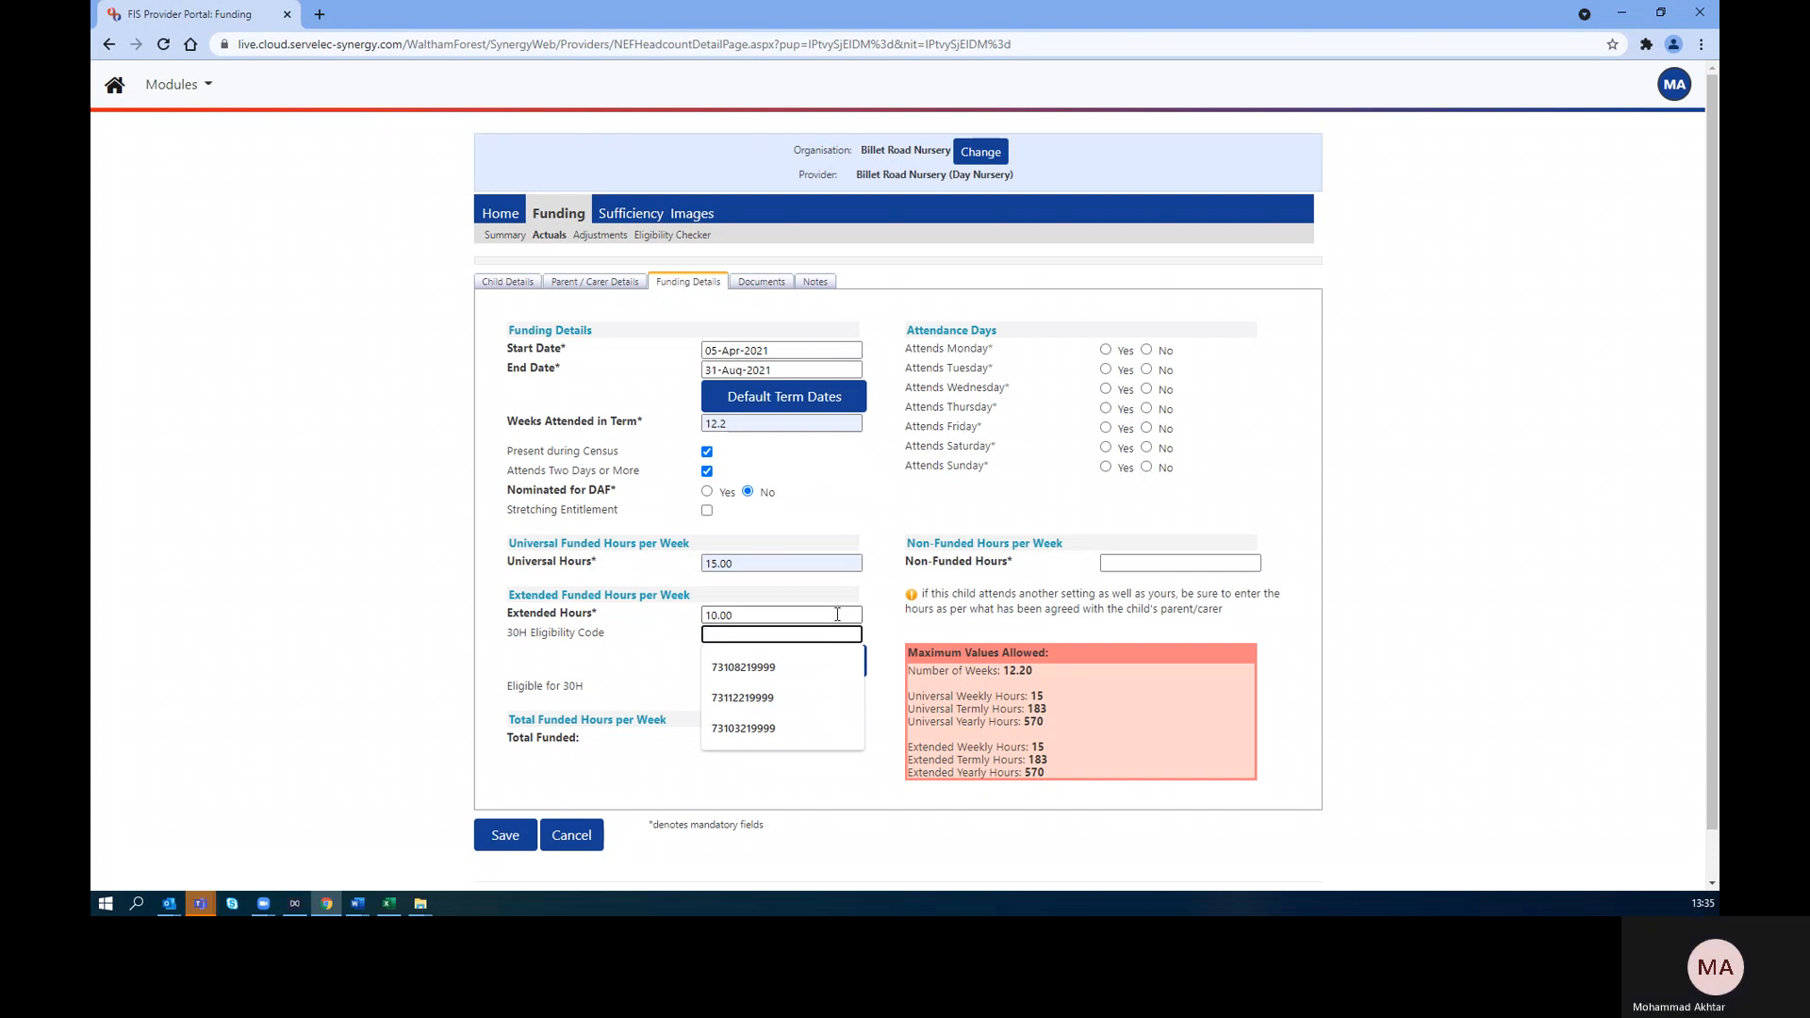
left_click(791, 728)
left_click(720, 657)
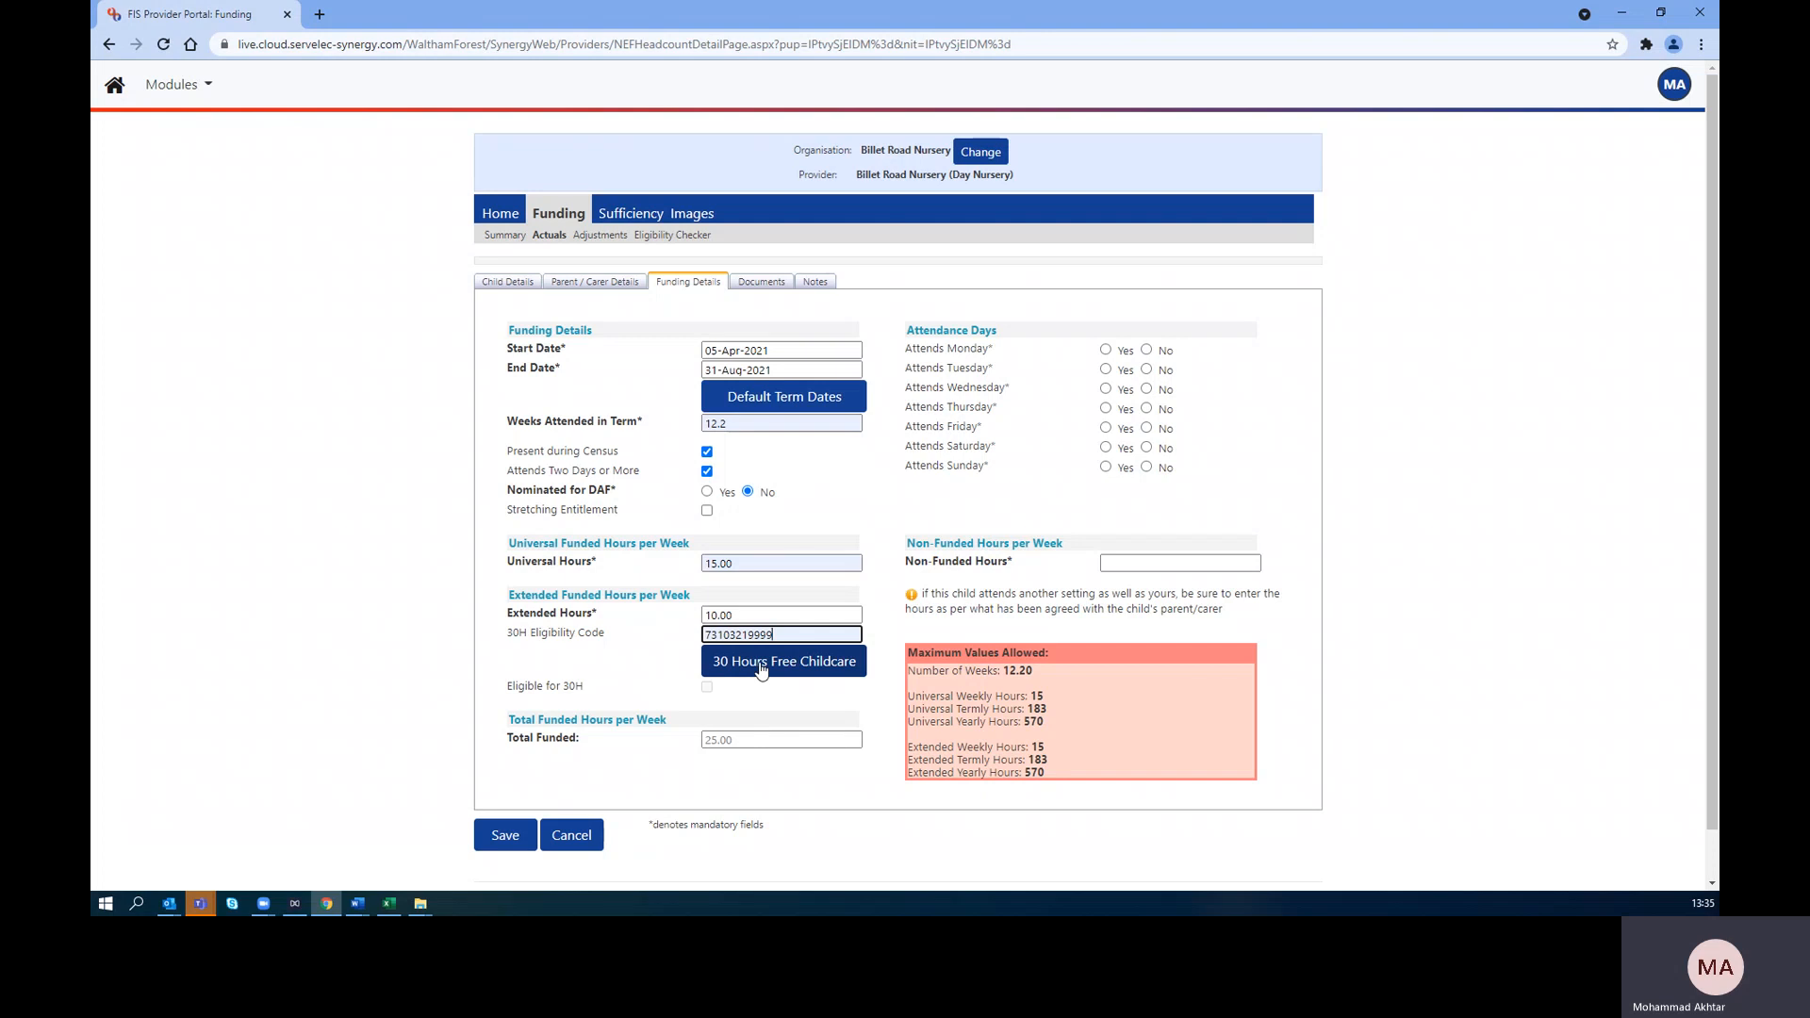
Set attendance to Yes for Monday to Friday and No for Saturday and Sunday, and run the 30 Hours Free Childcare check
left_click(1105, 349)
left_click(1106, 369)
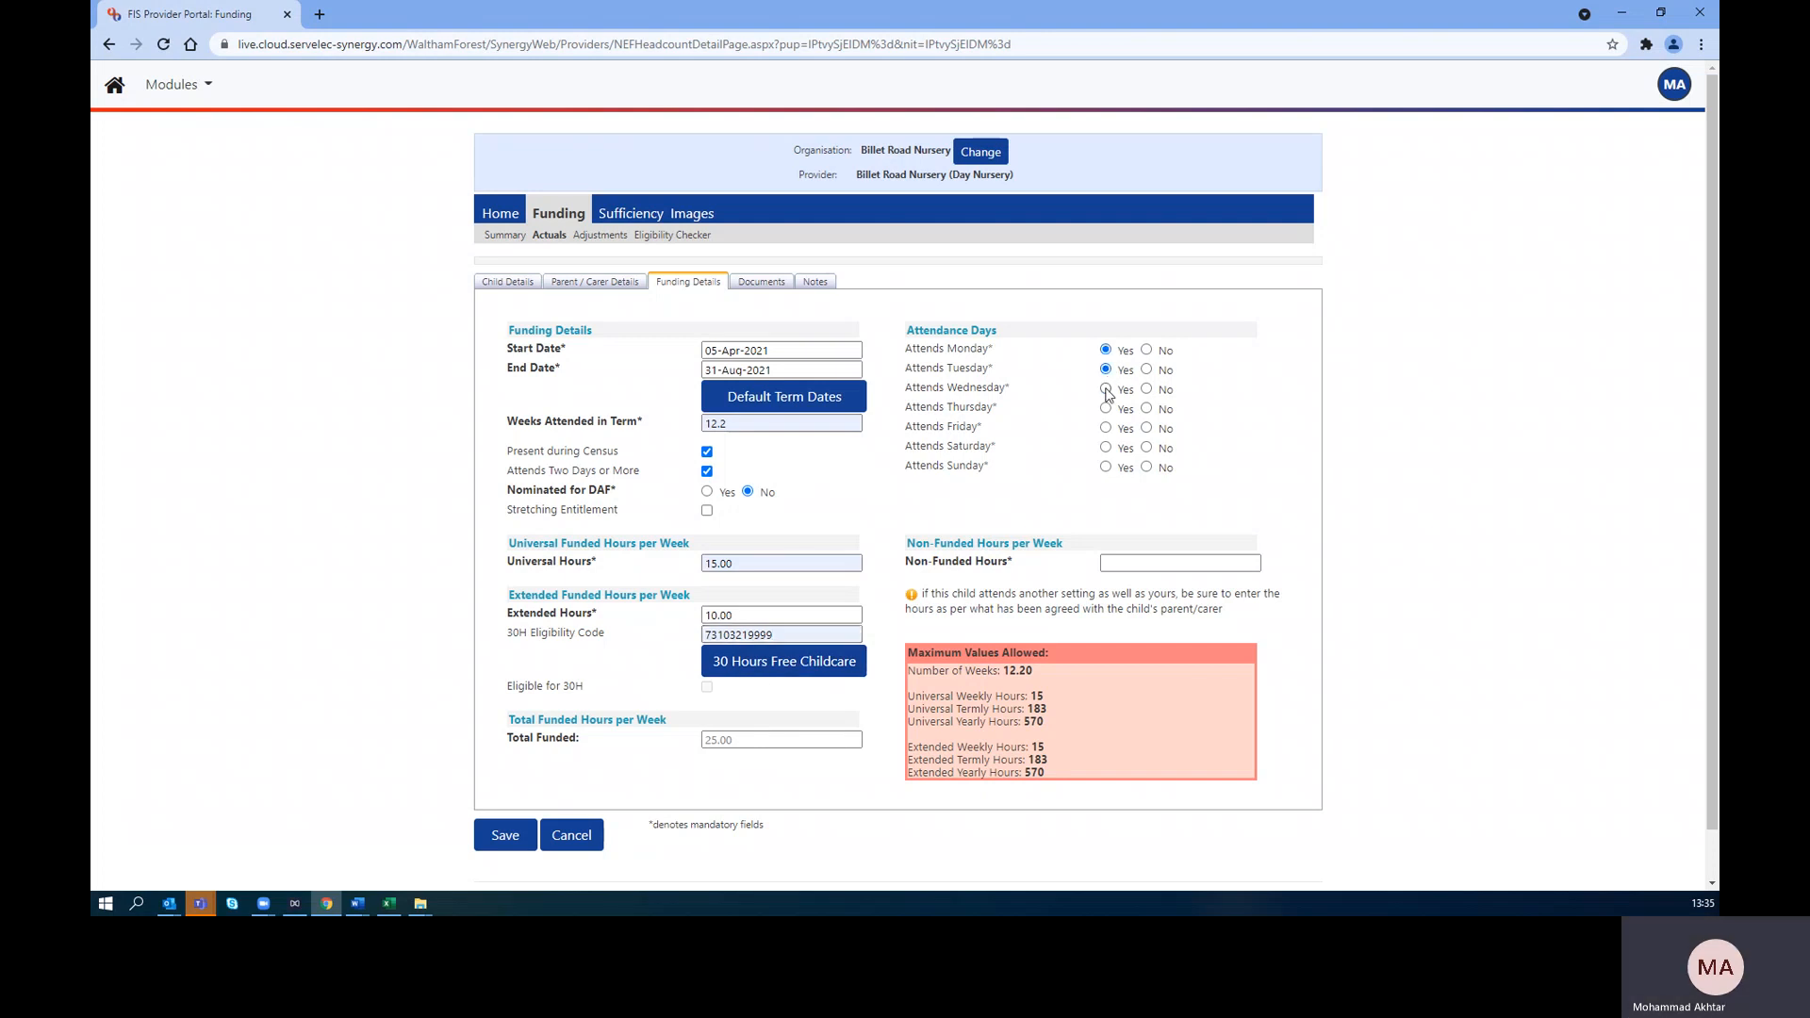
left_click(1105, 389)
left_click(1106, 408)
left_click(1105, 427)
left_click(1146, 448)
left_click(1146, 468)
left_click(788, 671)
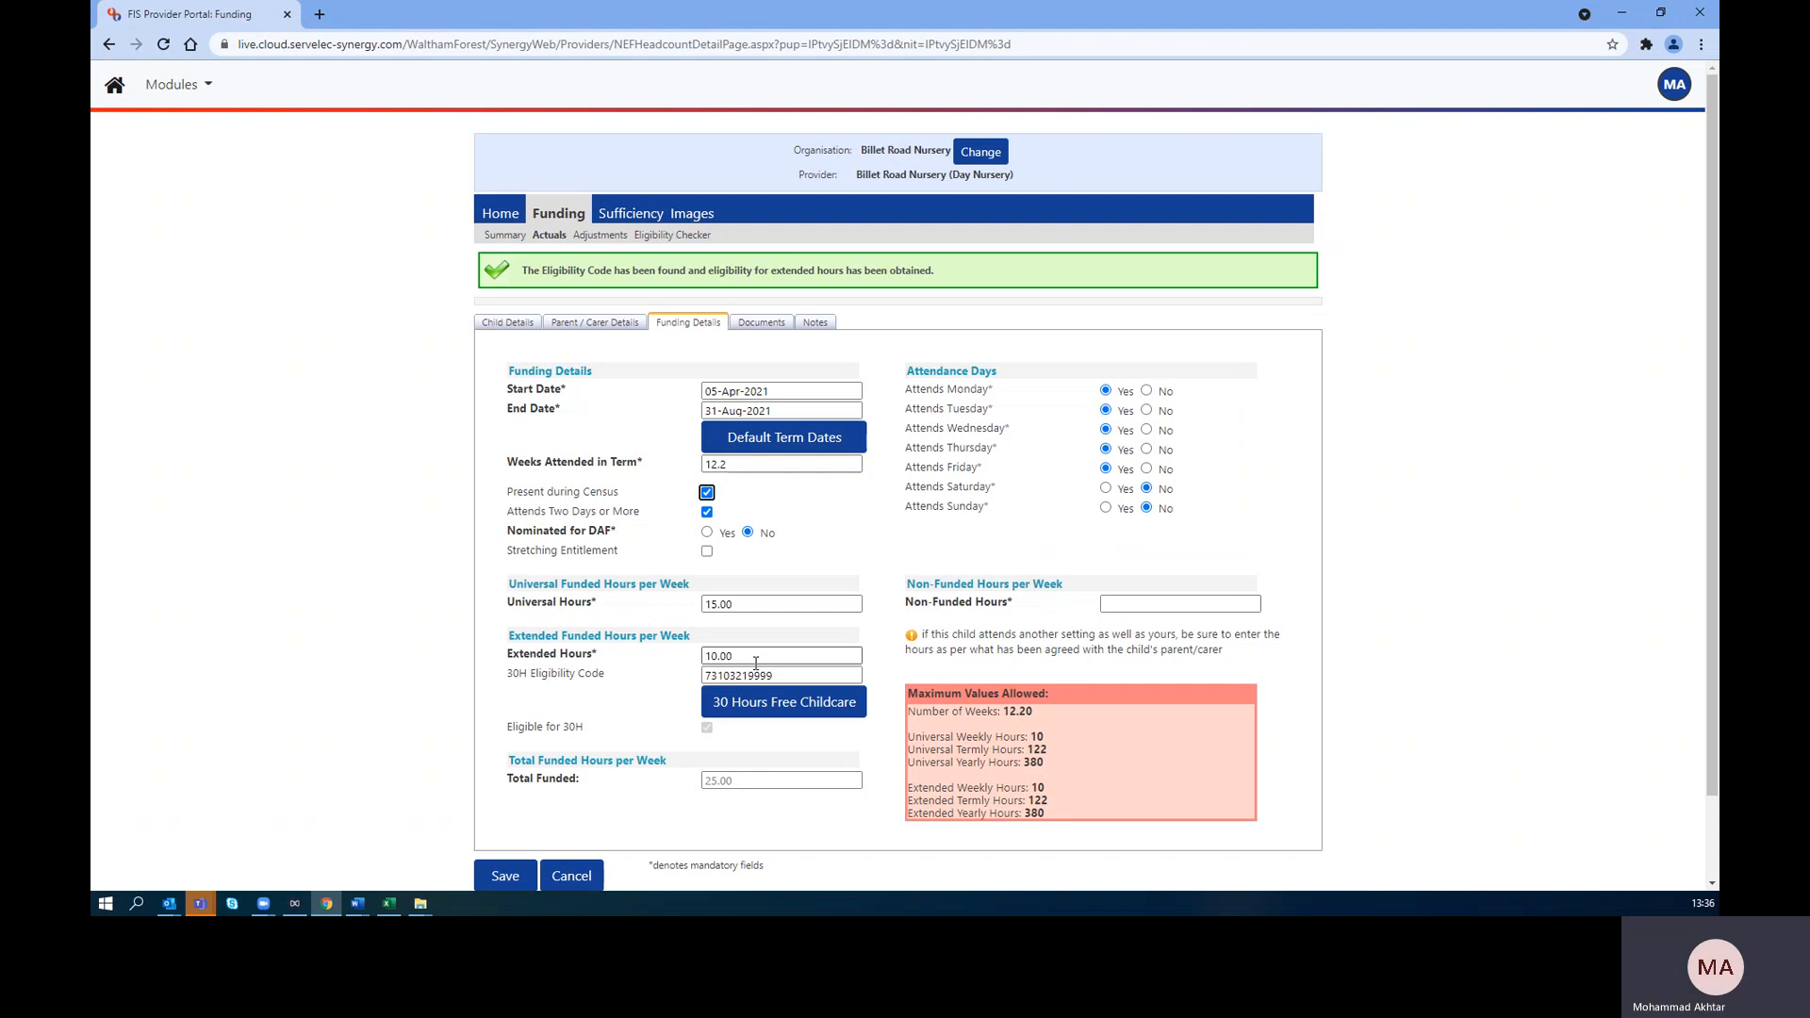
Look over the supporting documents and notes sections of the child's record
left_click(767, 326)
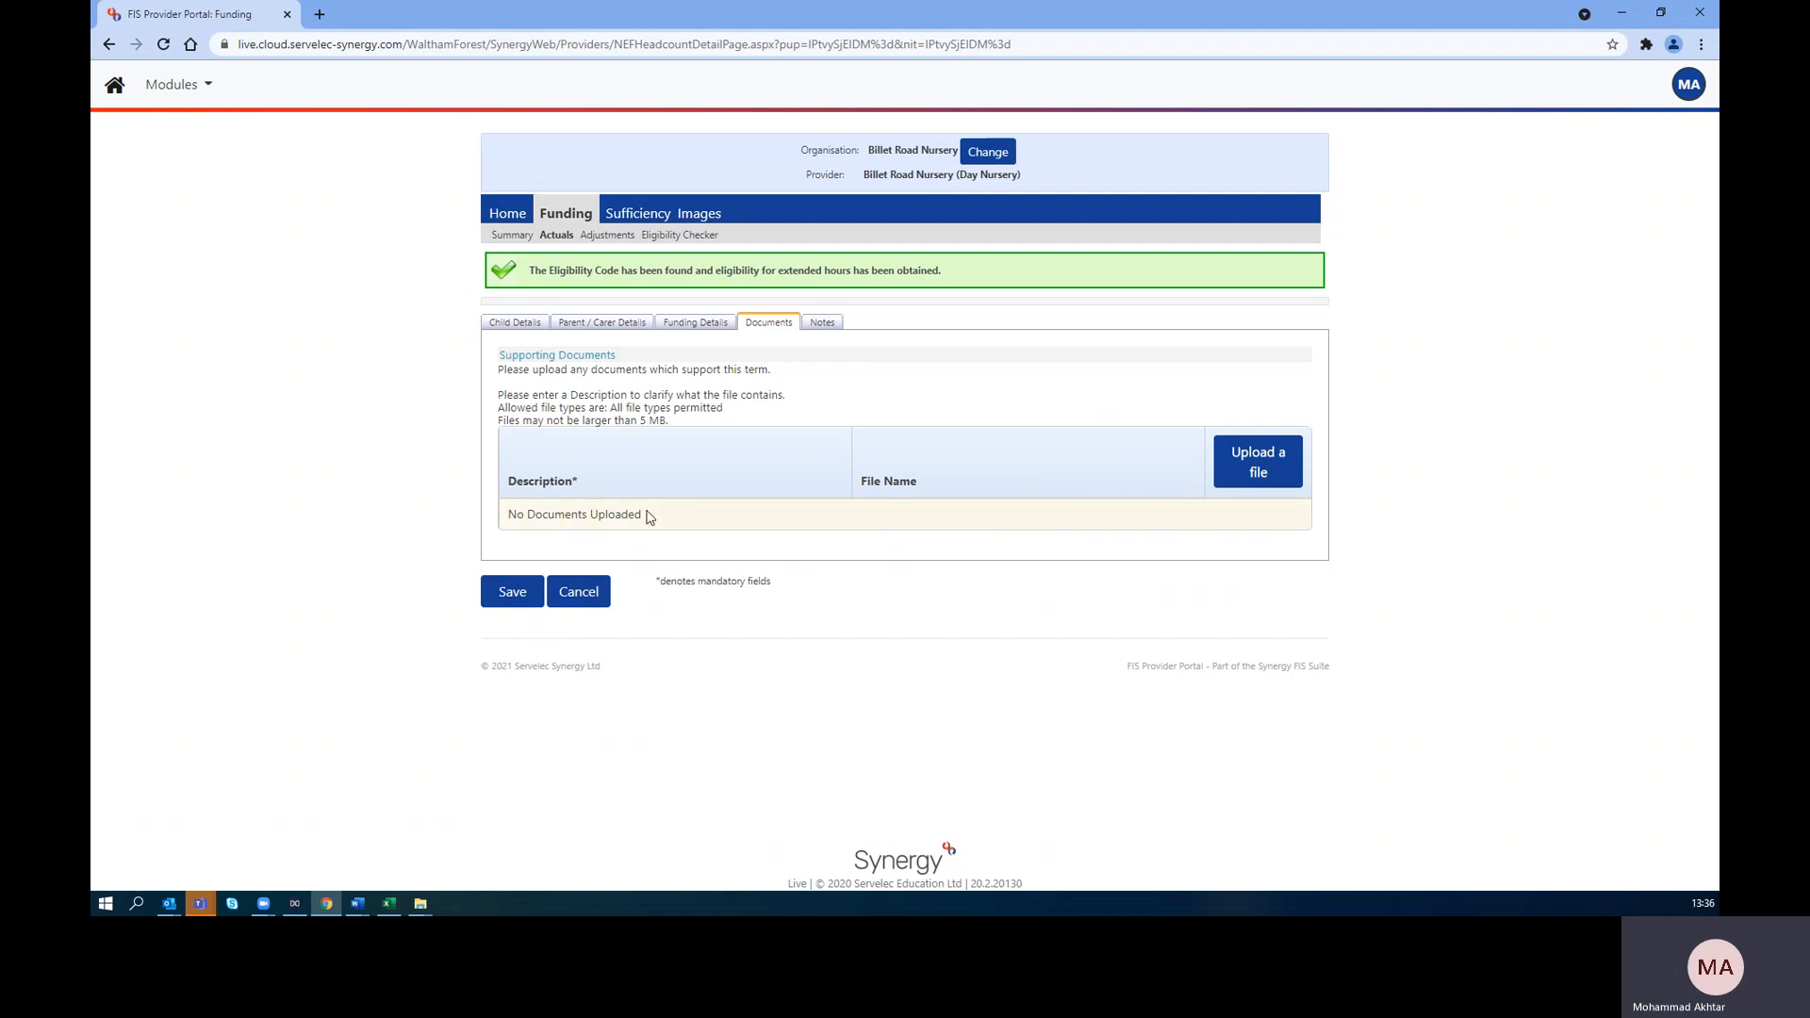
left_click(823, 325)
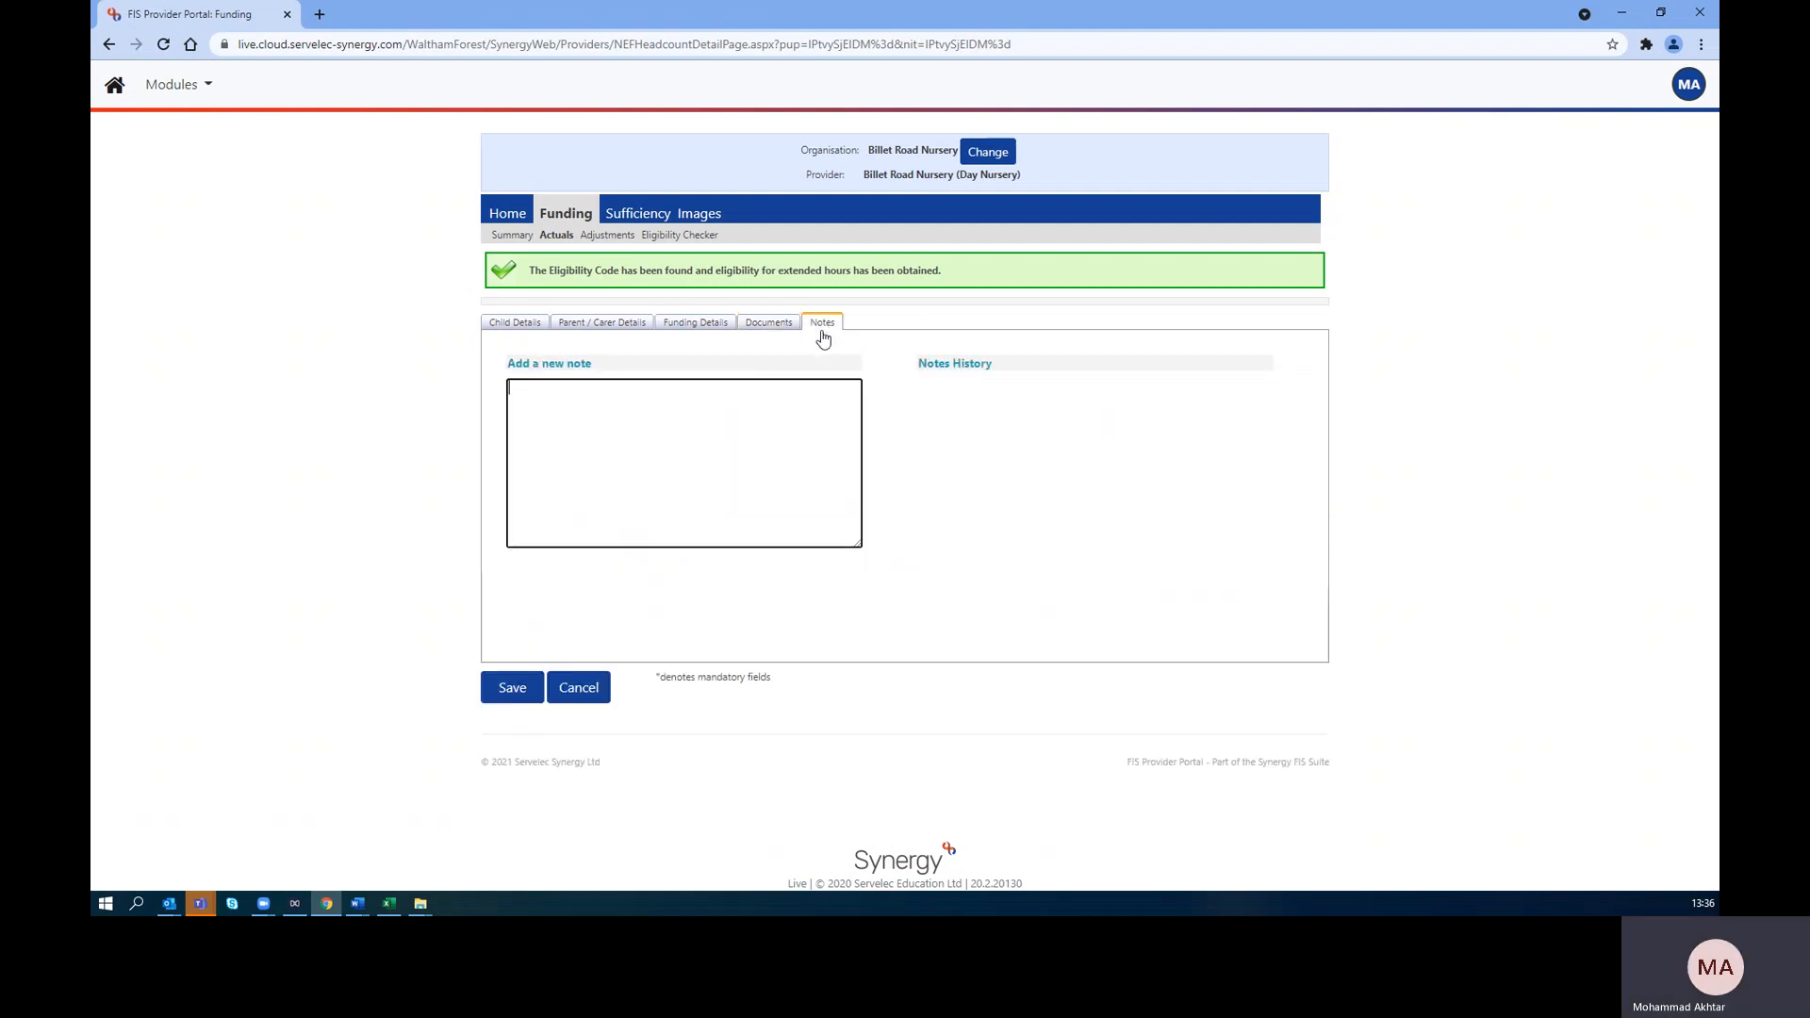
left_click(627, 452)
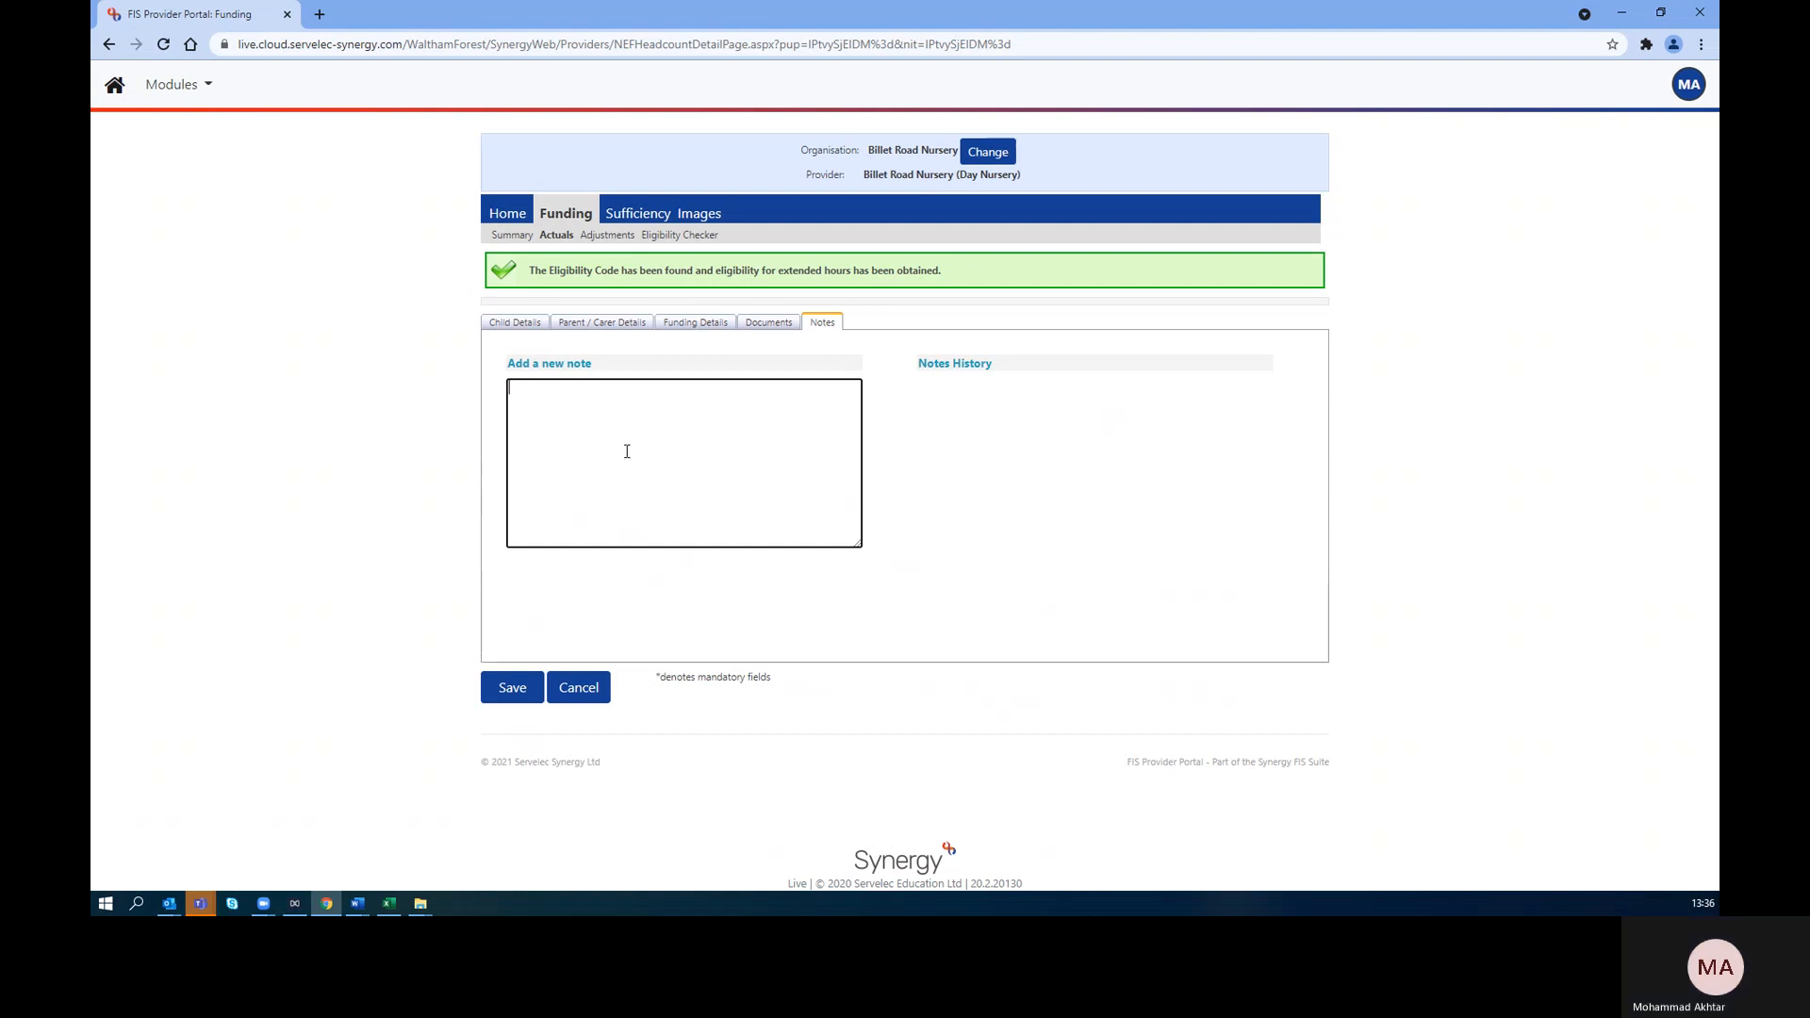
Save the child's record with the required non-funded hours per week set to 0
left_click(519, 699)
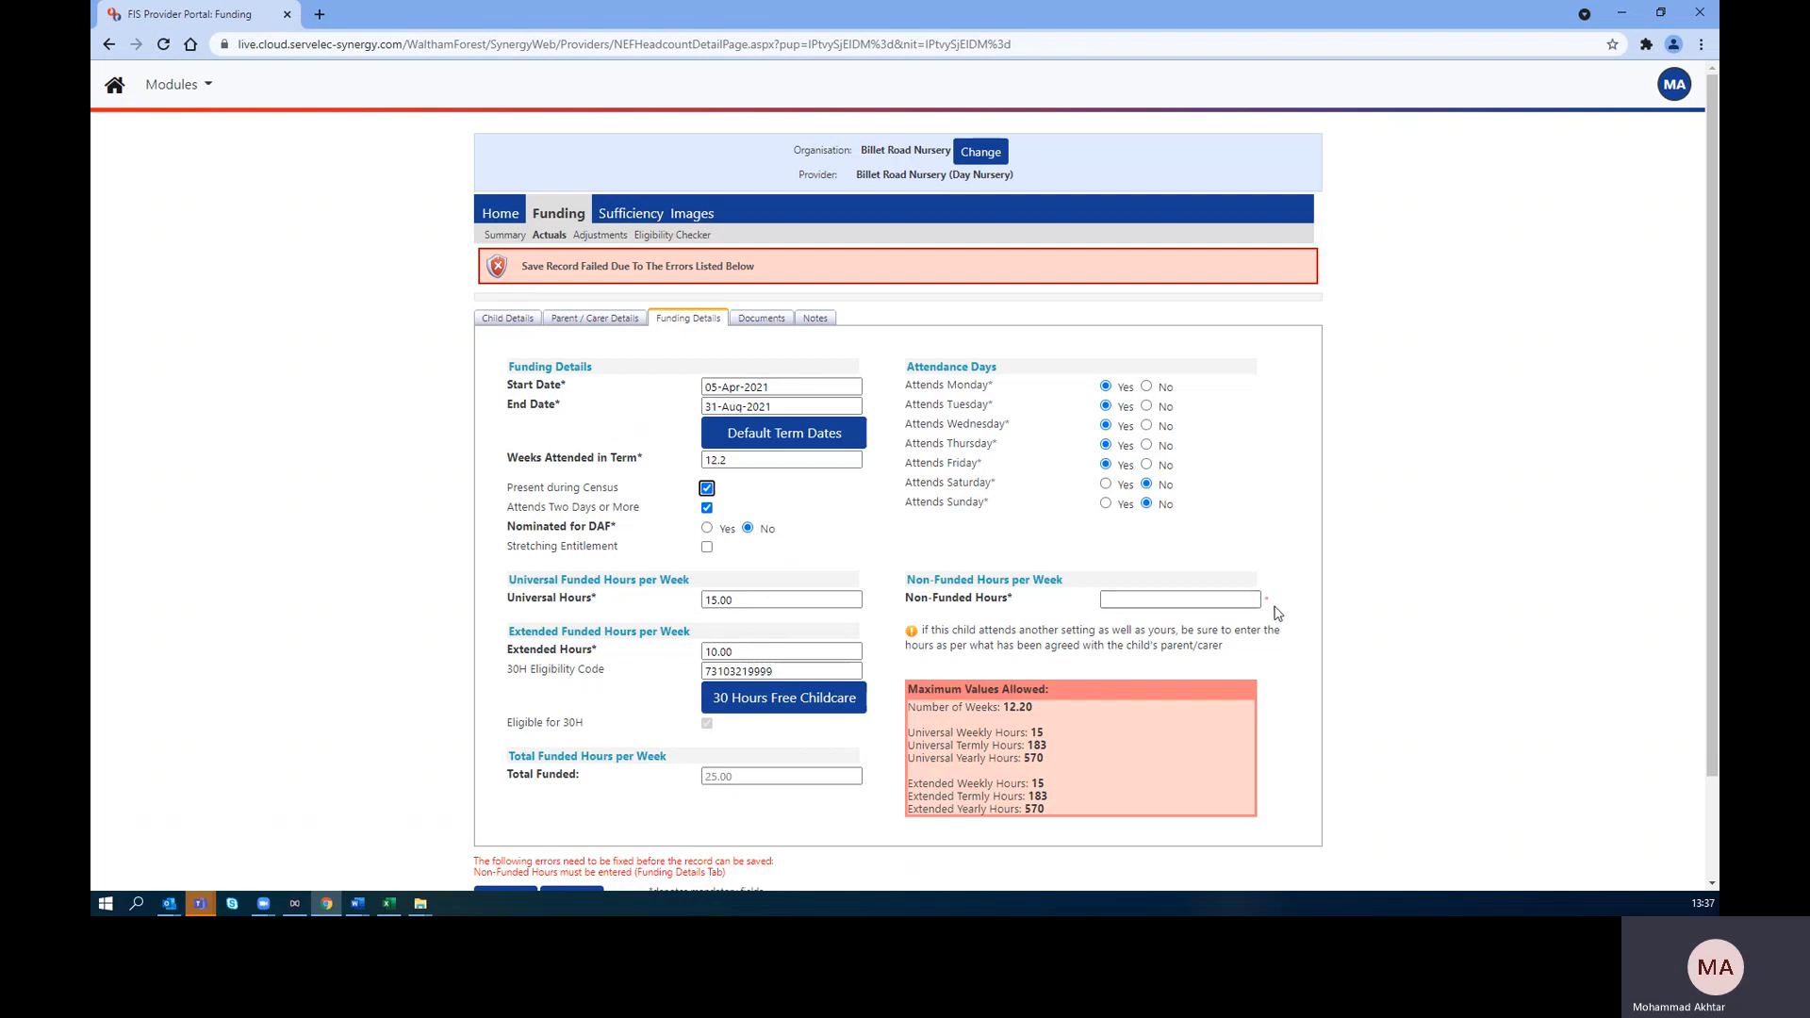
left_click(1147, 600)
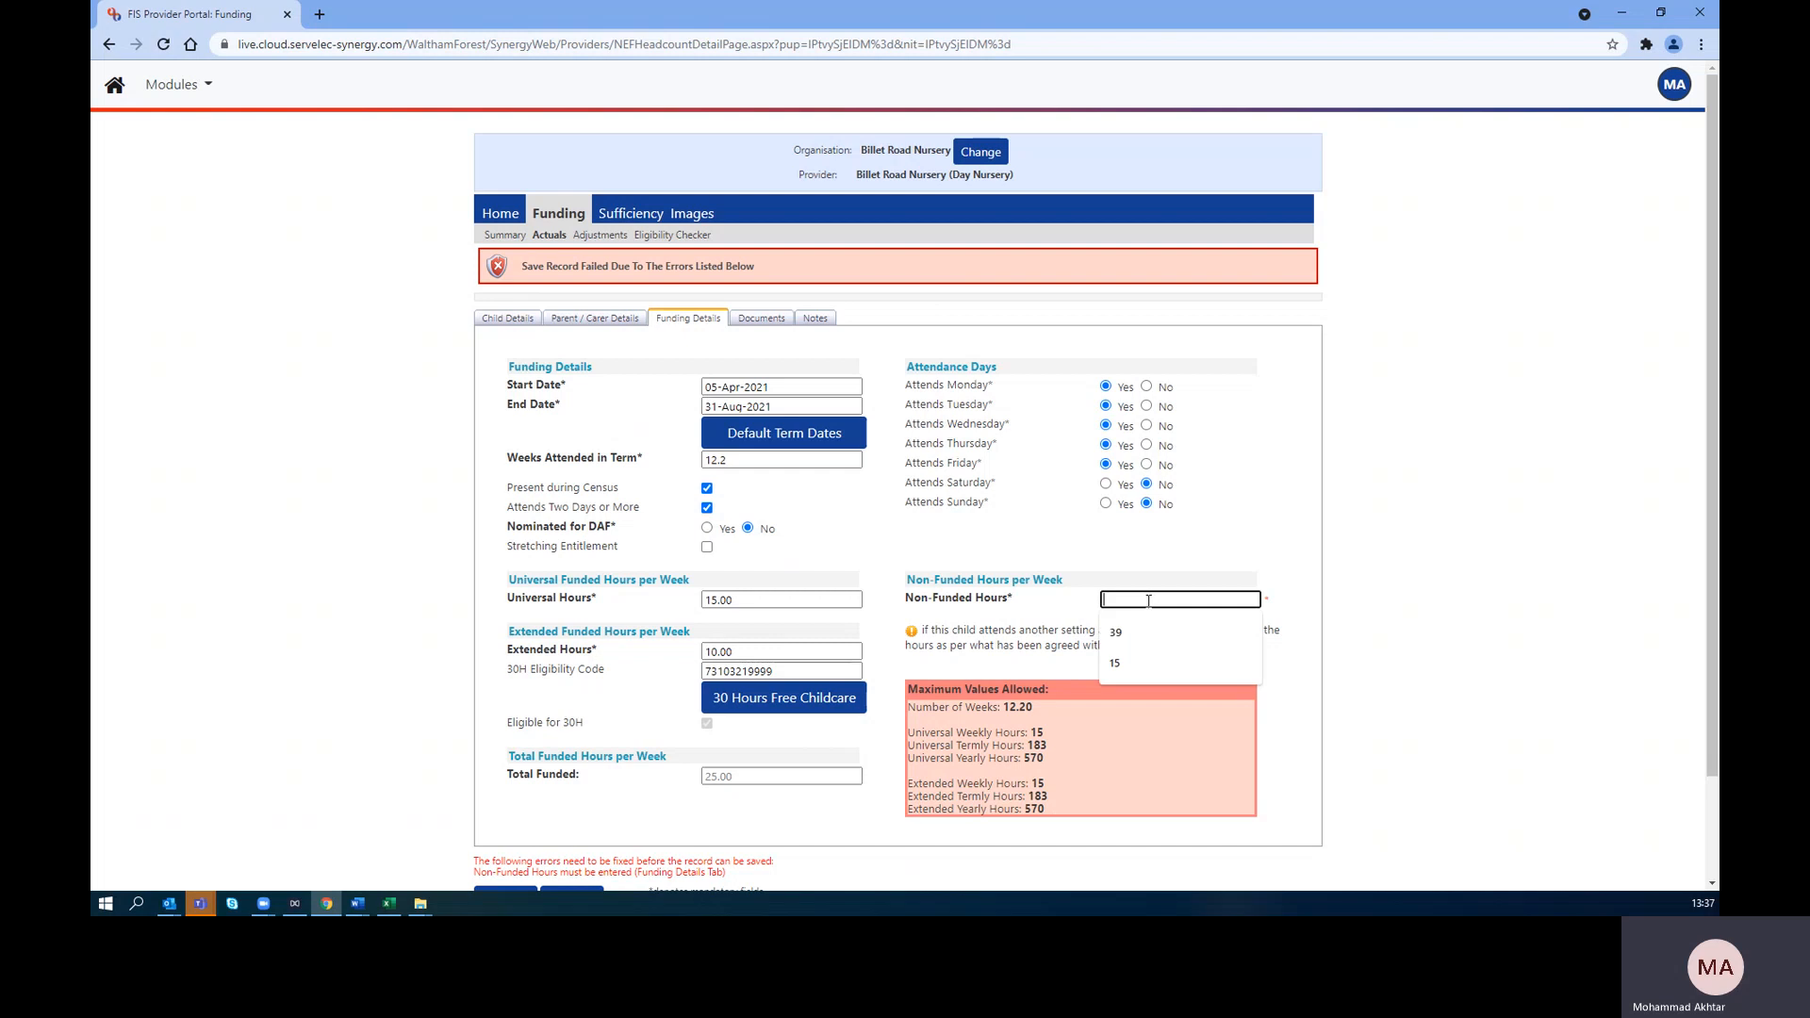
type("0")
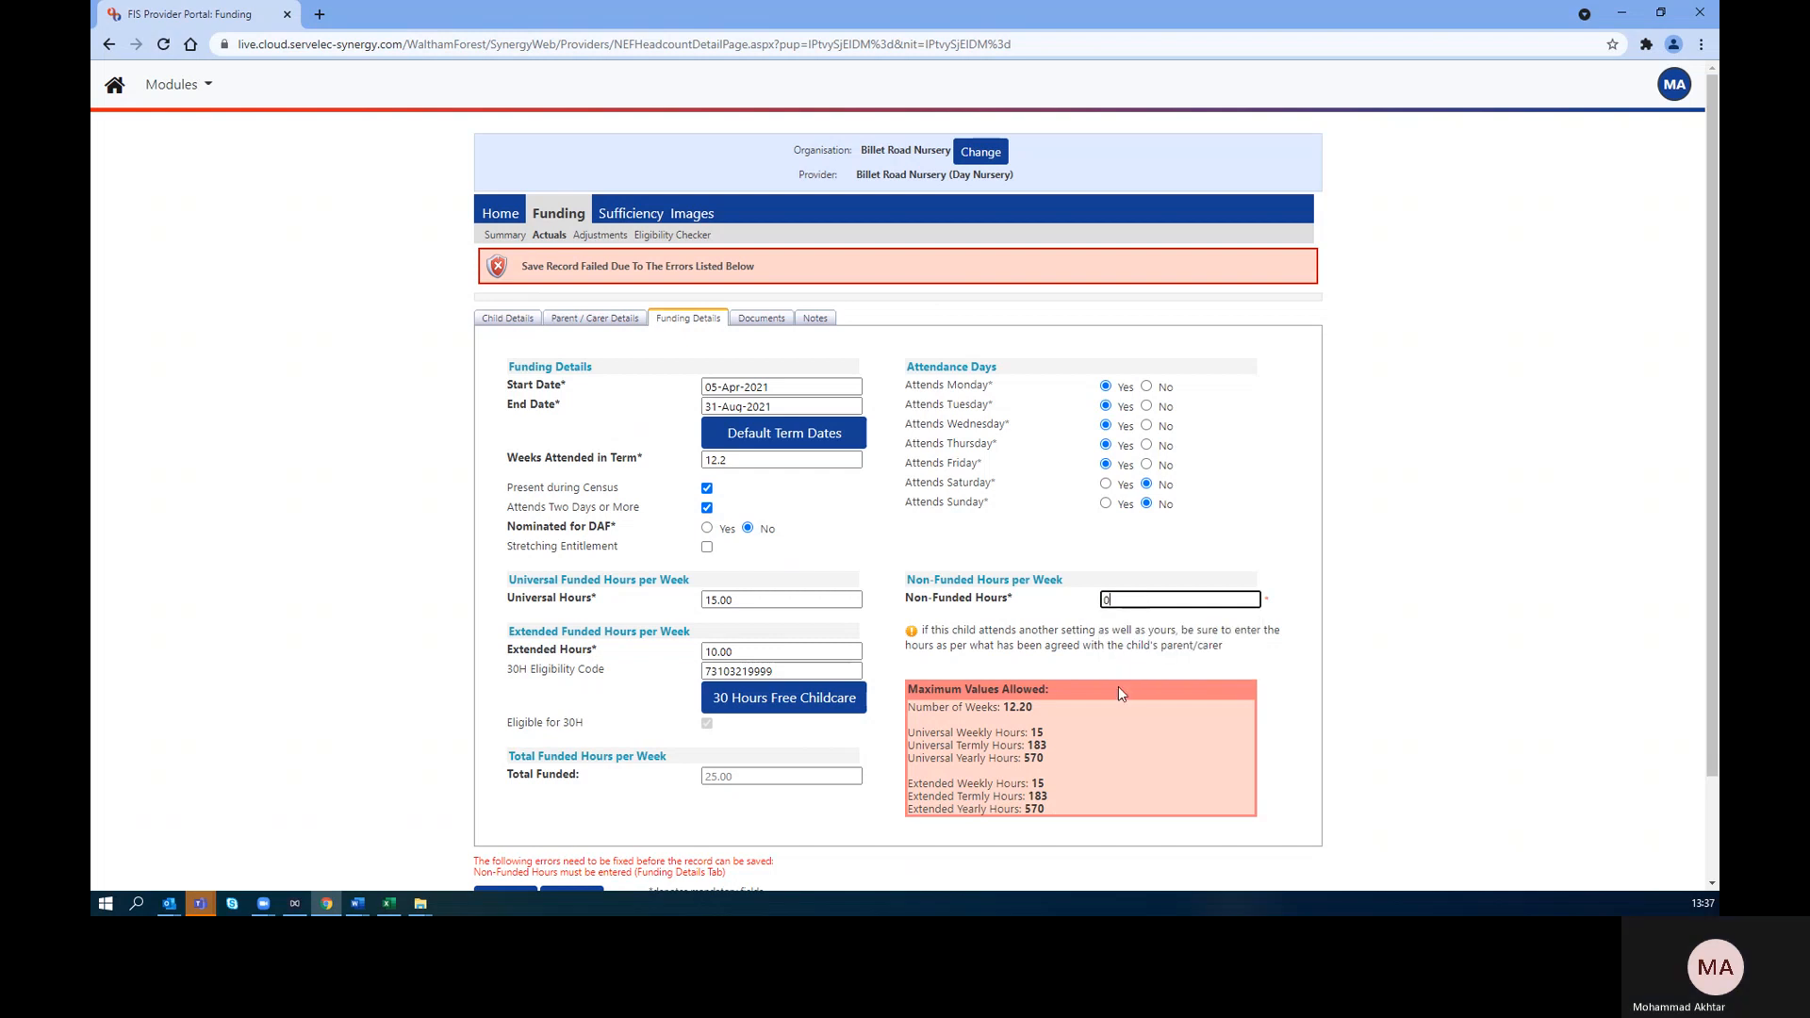
scroll(882, 641, "down", 2)
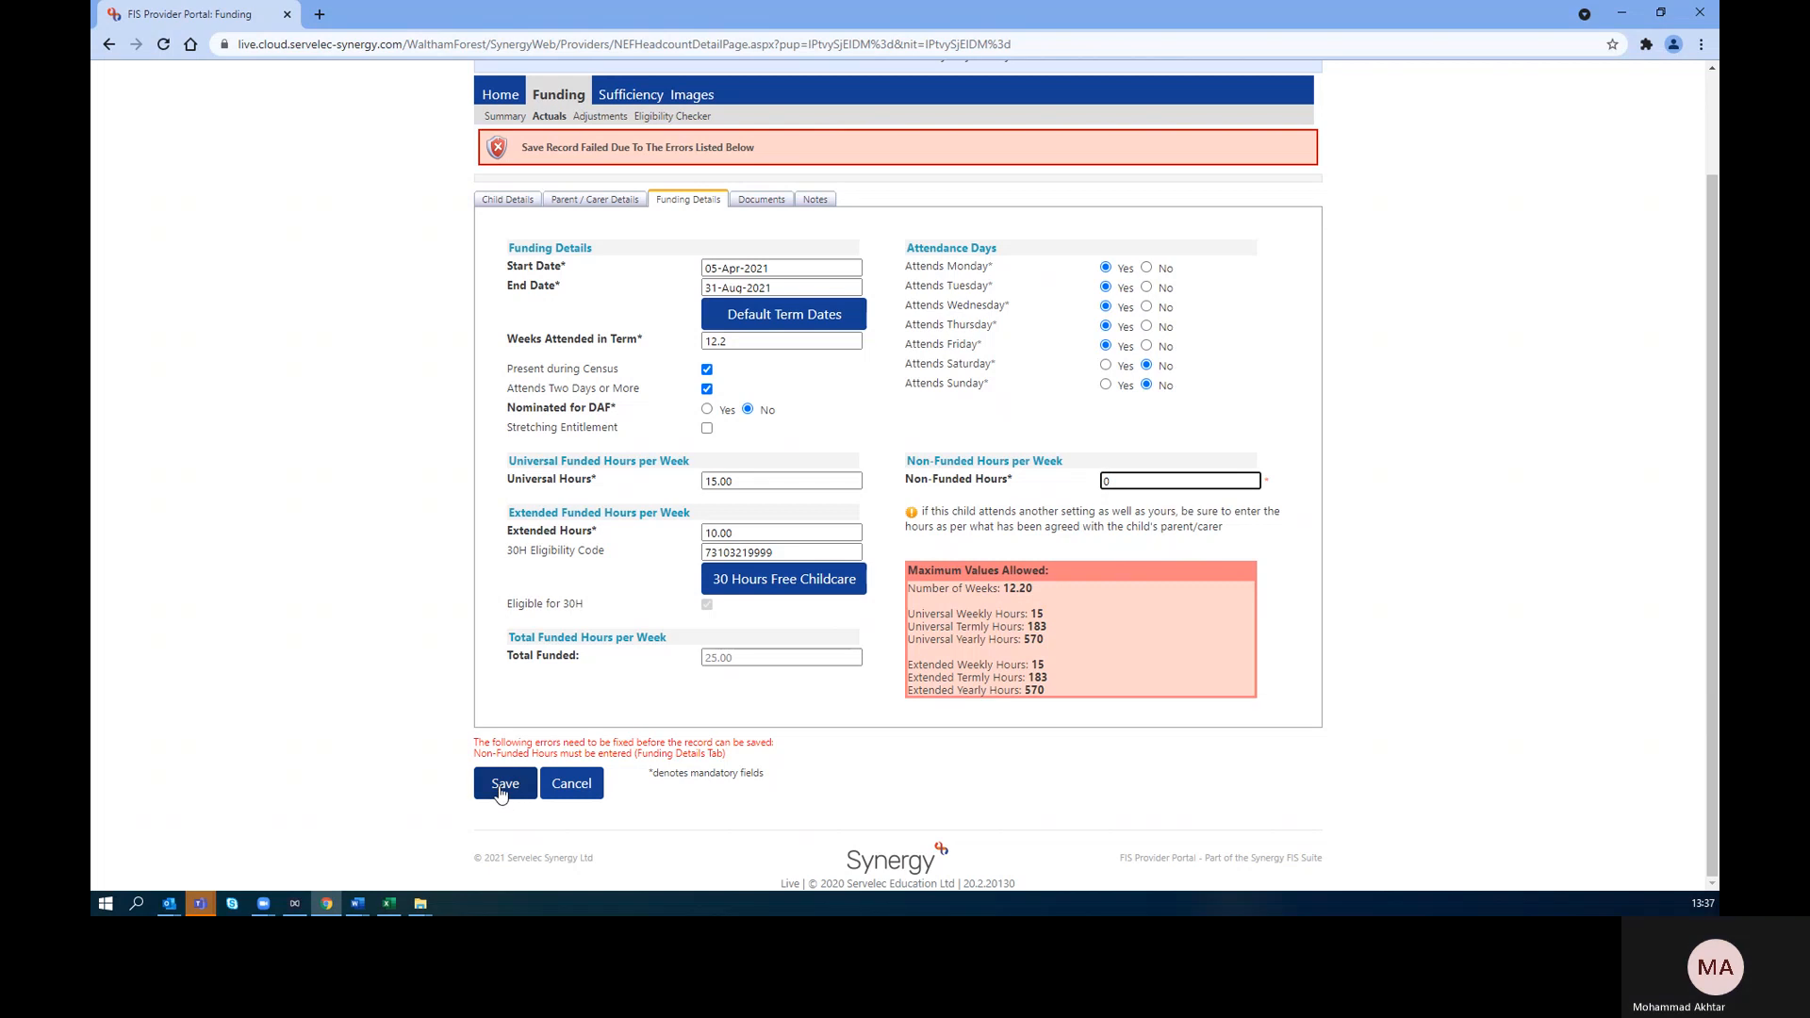
left_click(500, 793)
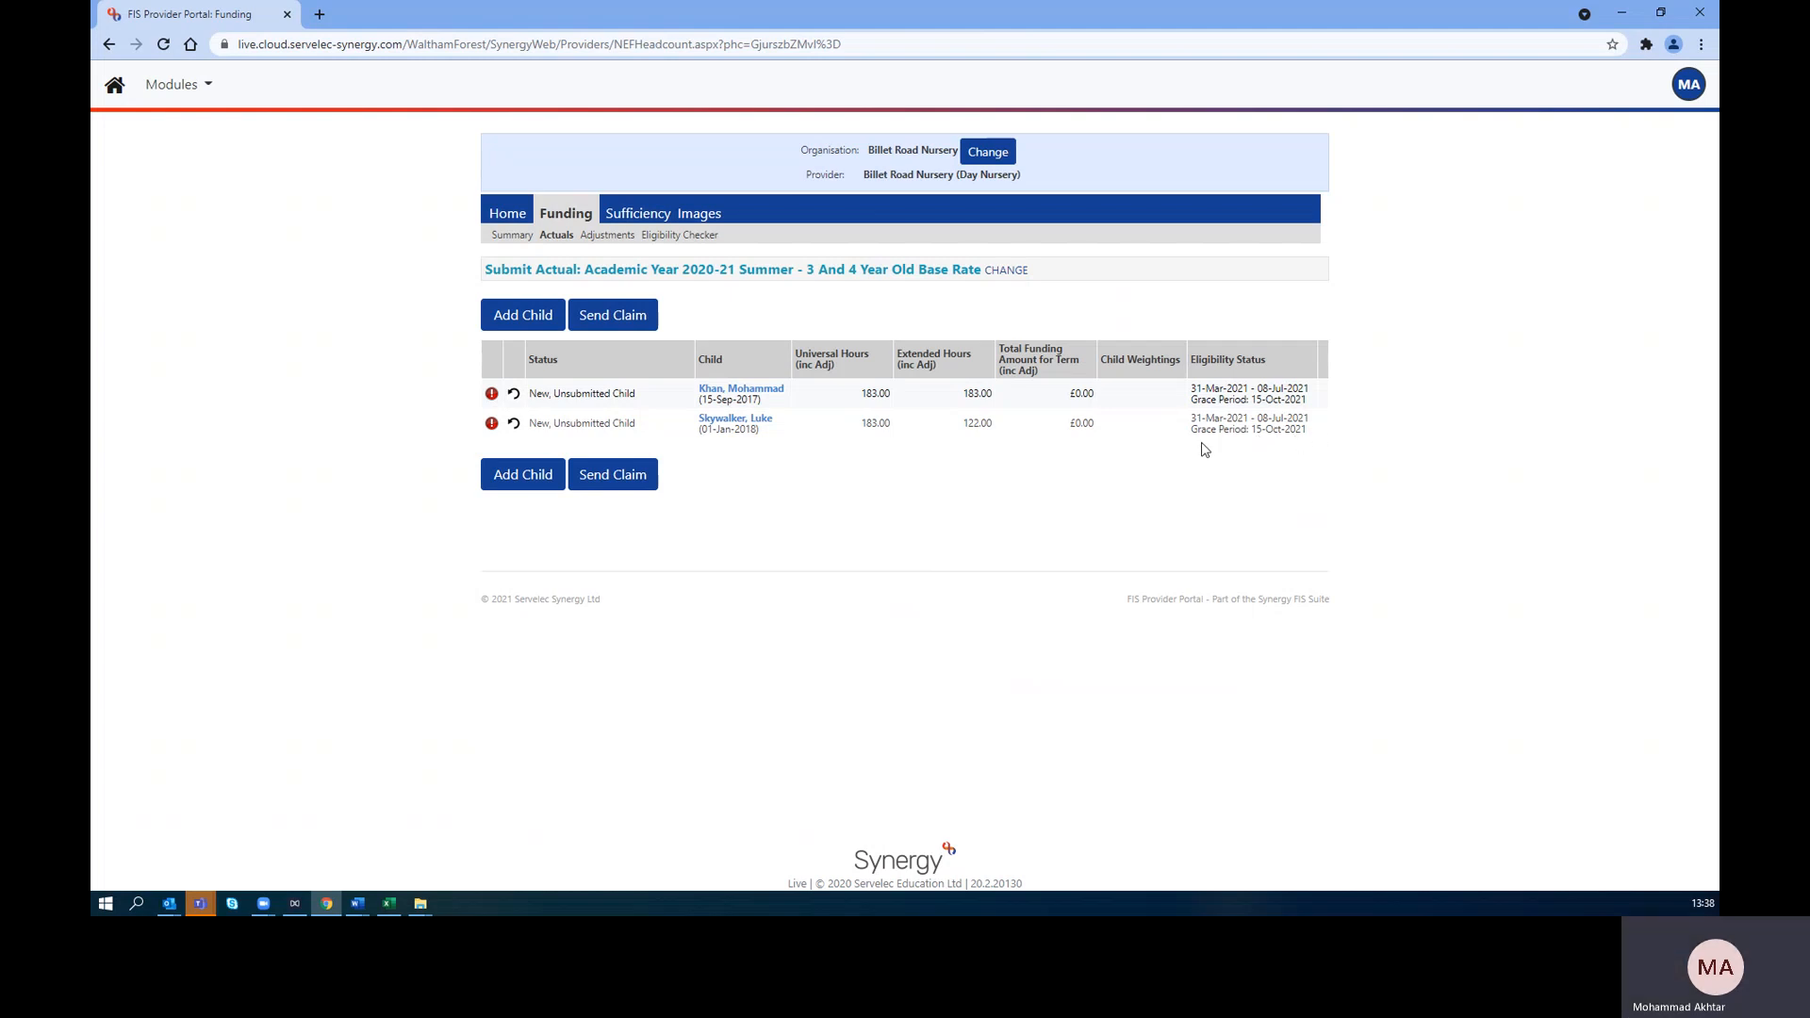
Open the newly added child's record and review its funding details and summary
left_click(737, 423)
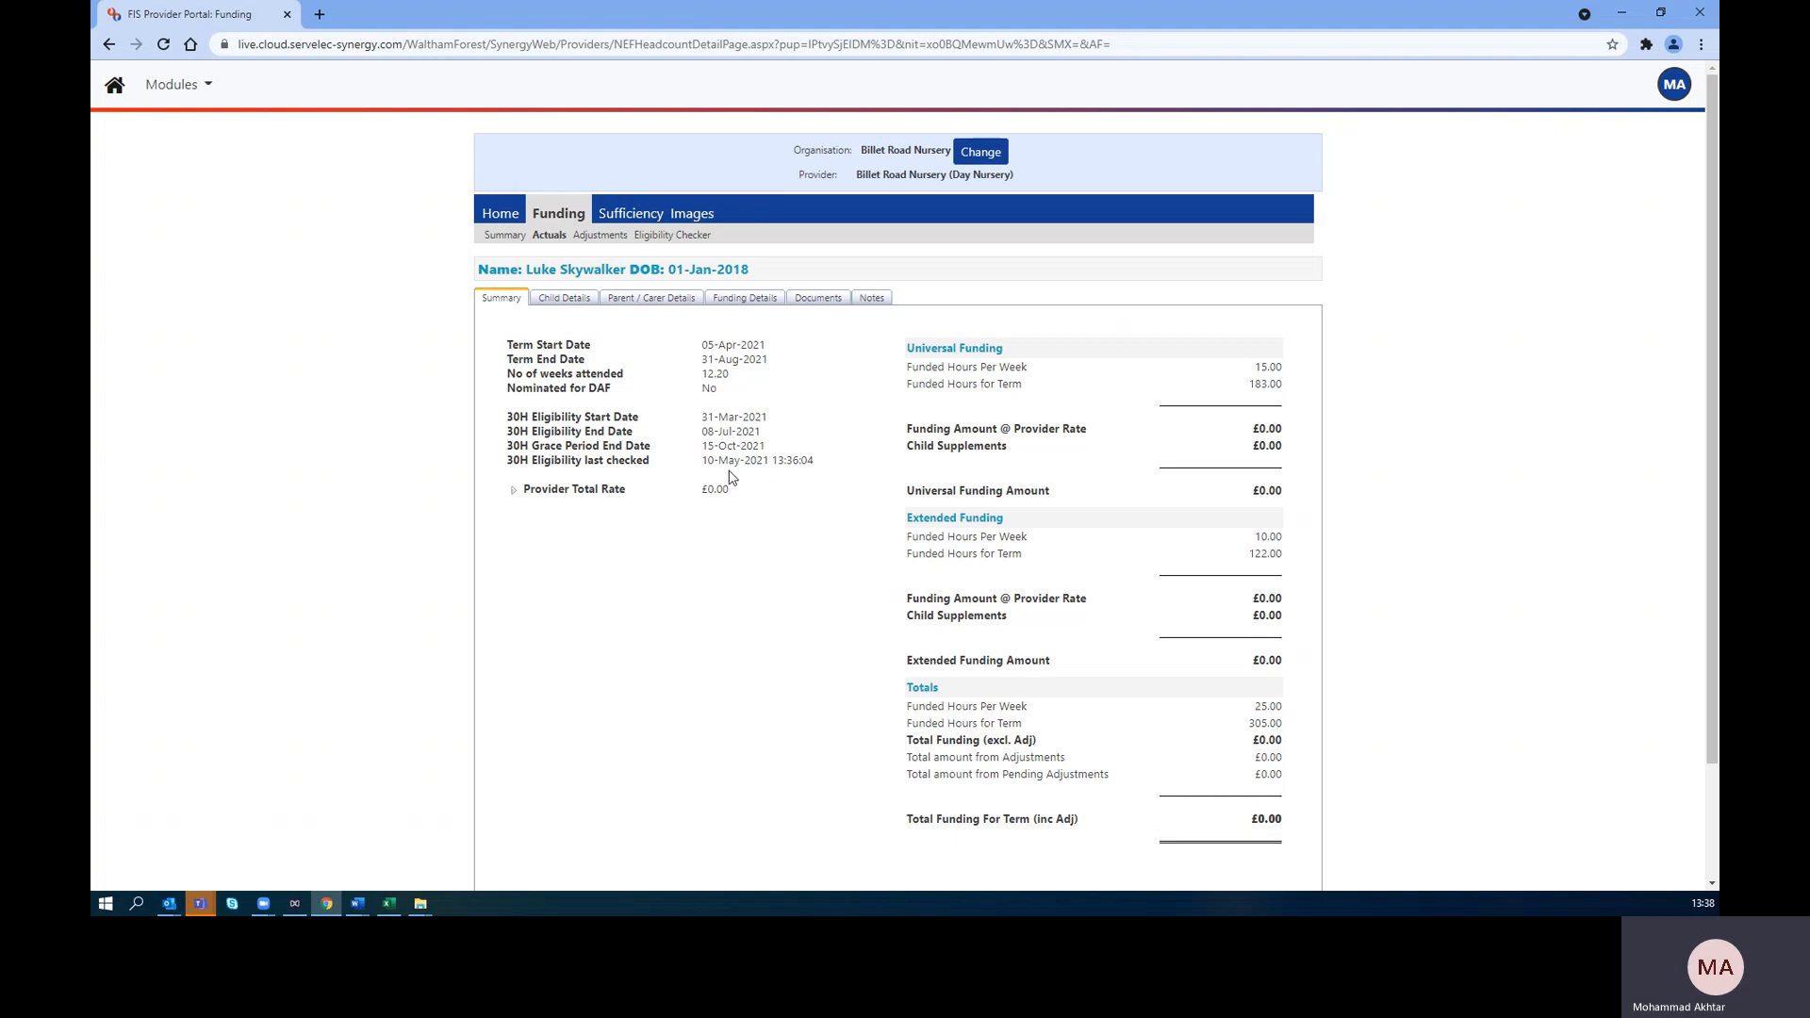
left_click(733, 300)
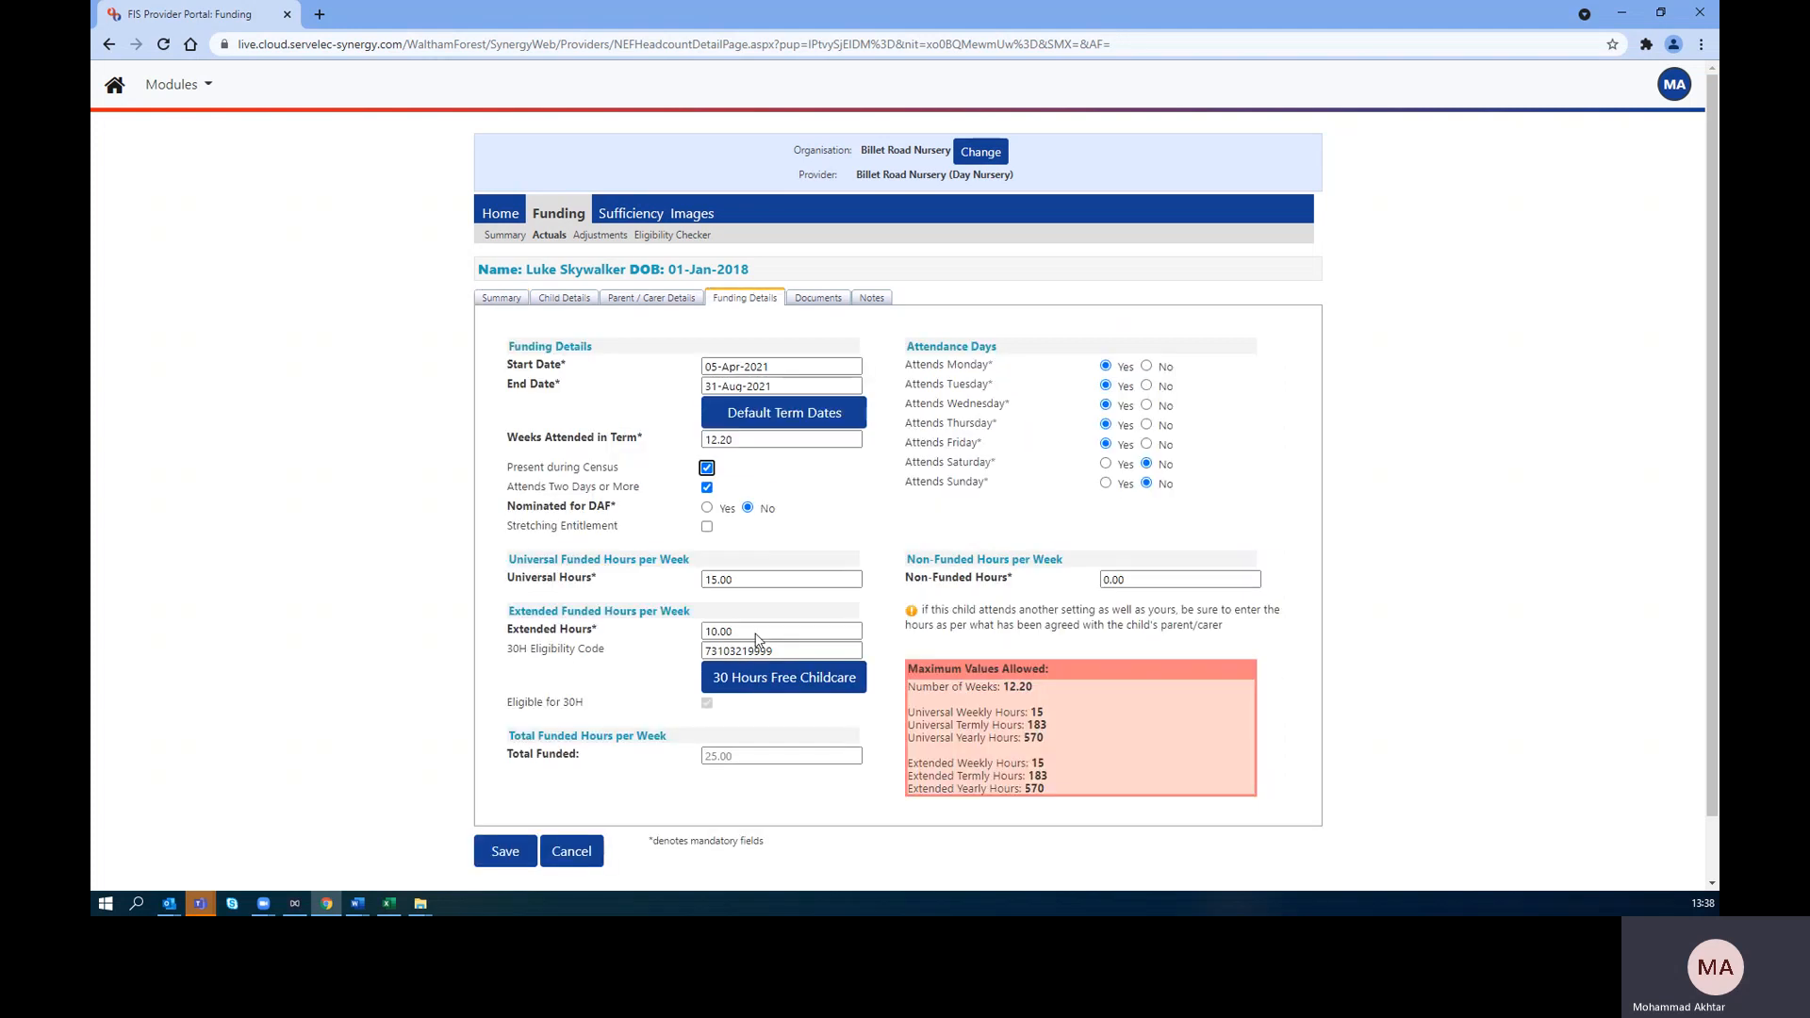
left_click(508, 305)
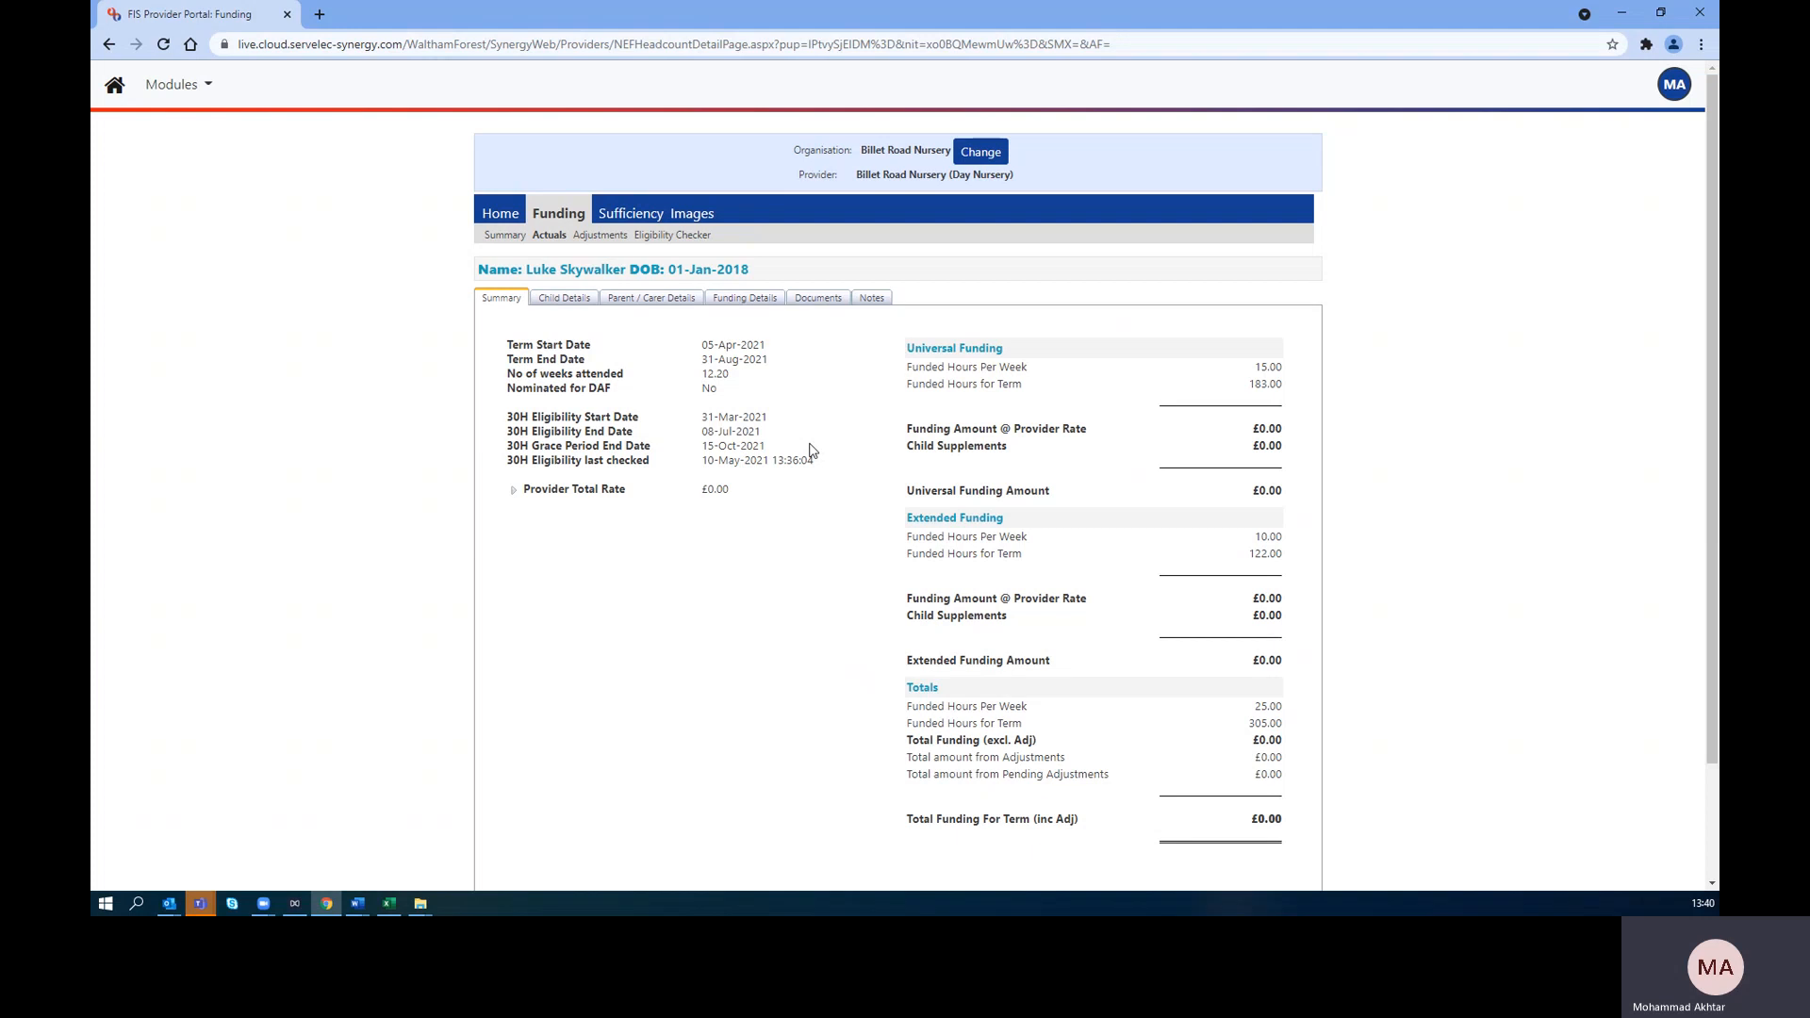
View the Summer 2020-21 funding summary for the provider and return to the actuals claim
left_click(506, 236)
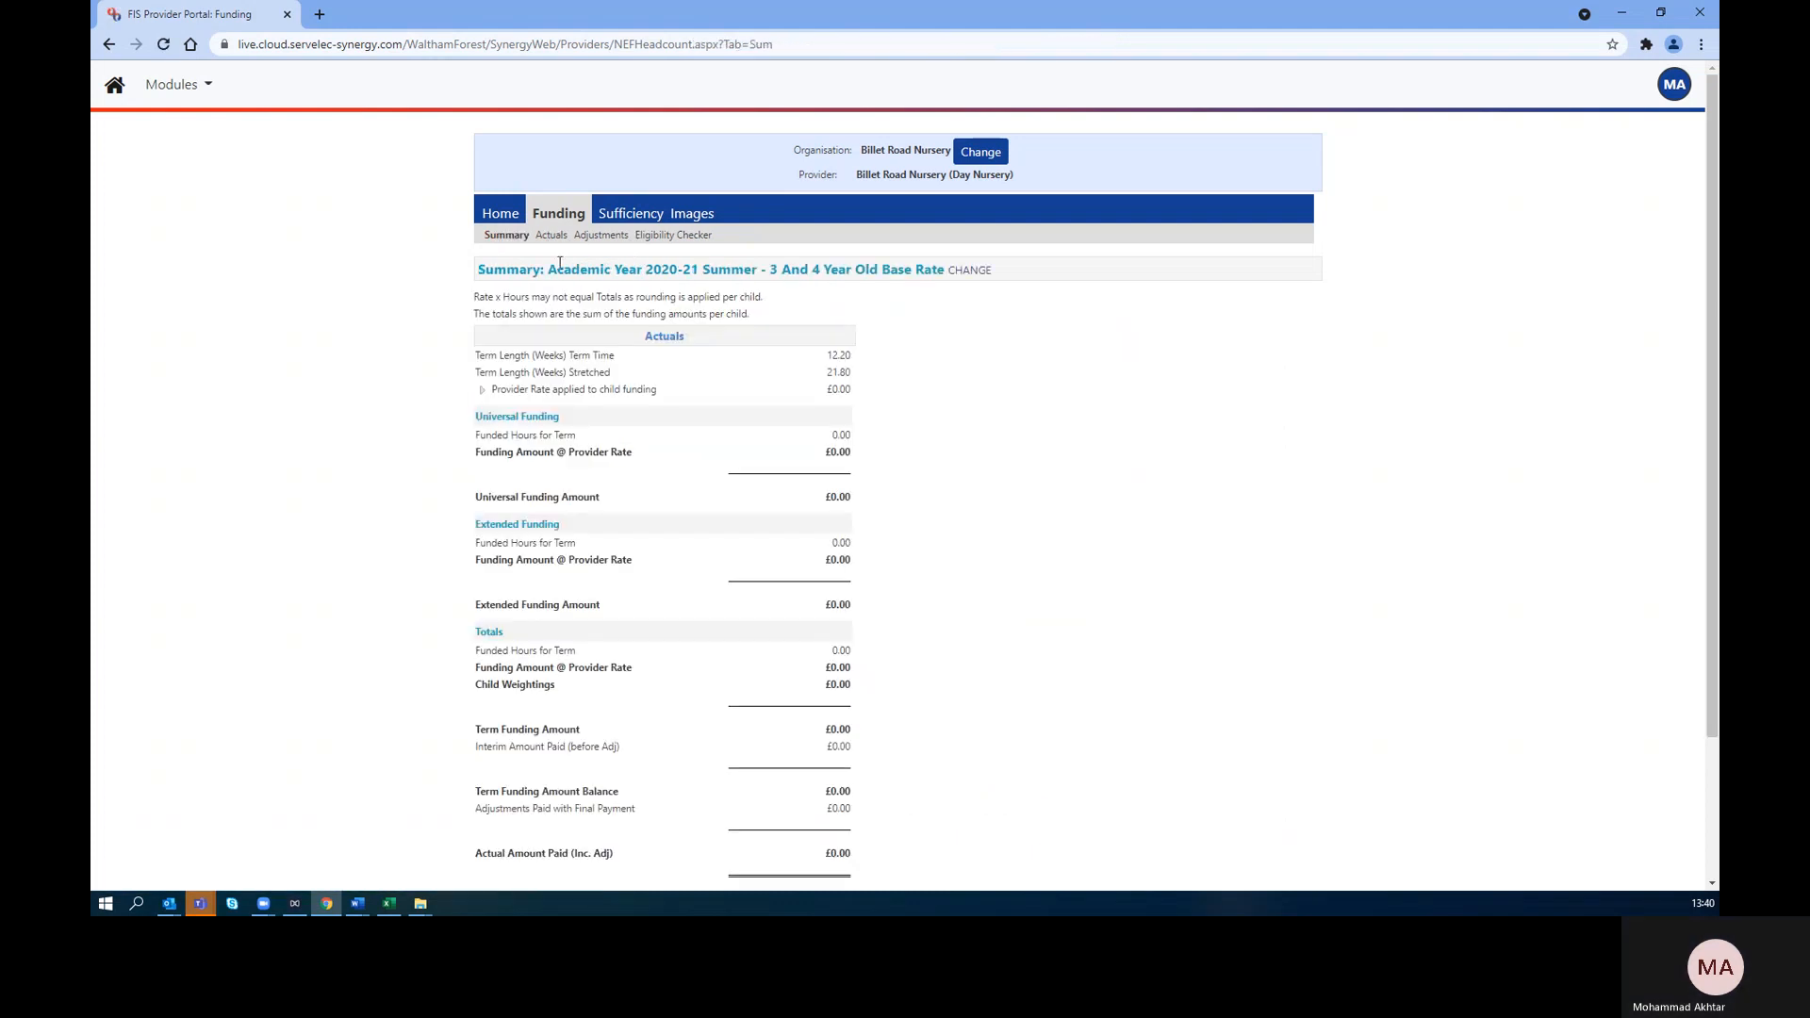
left_click(553, 237)
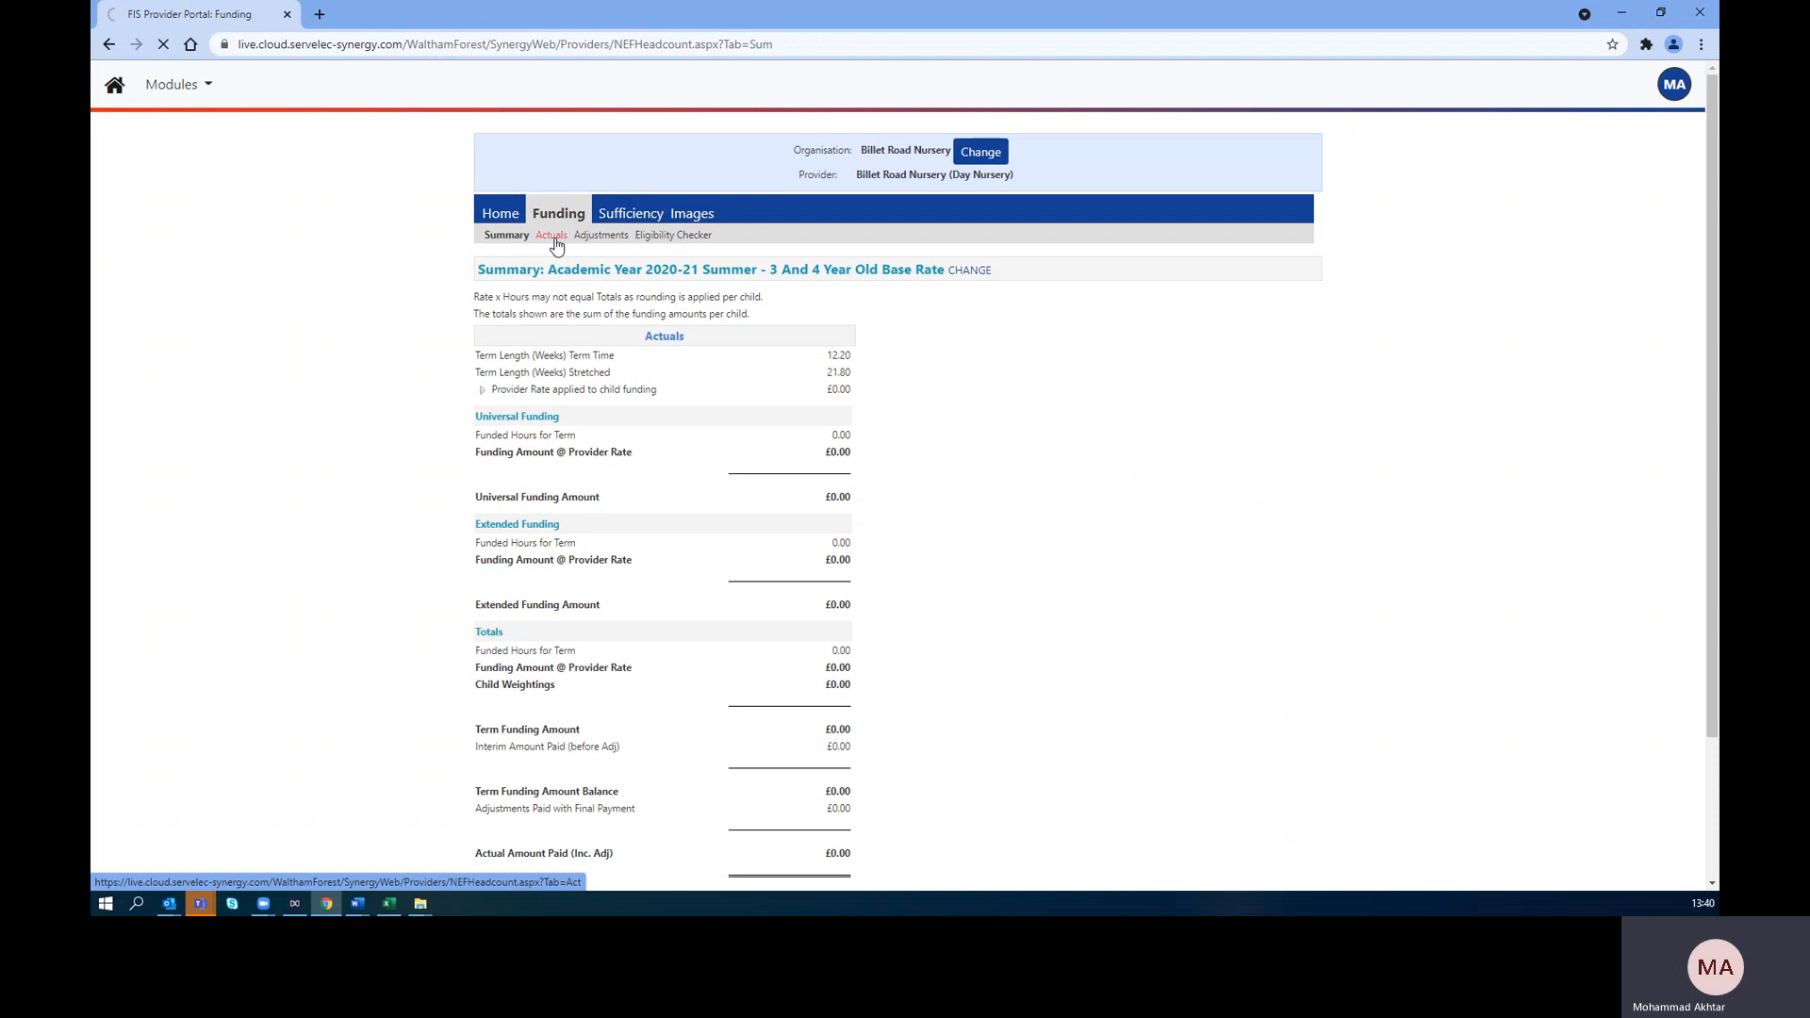